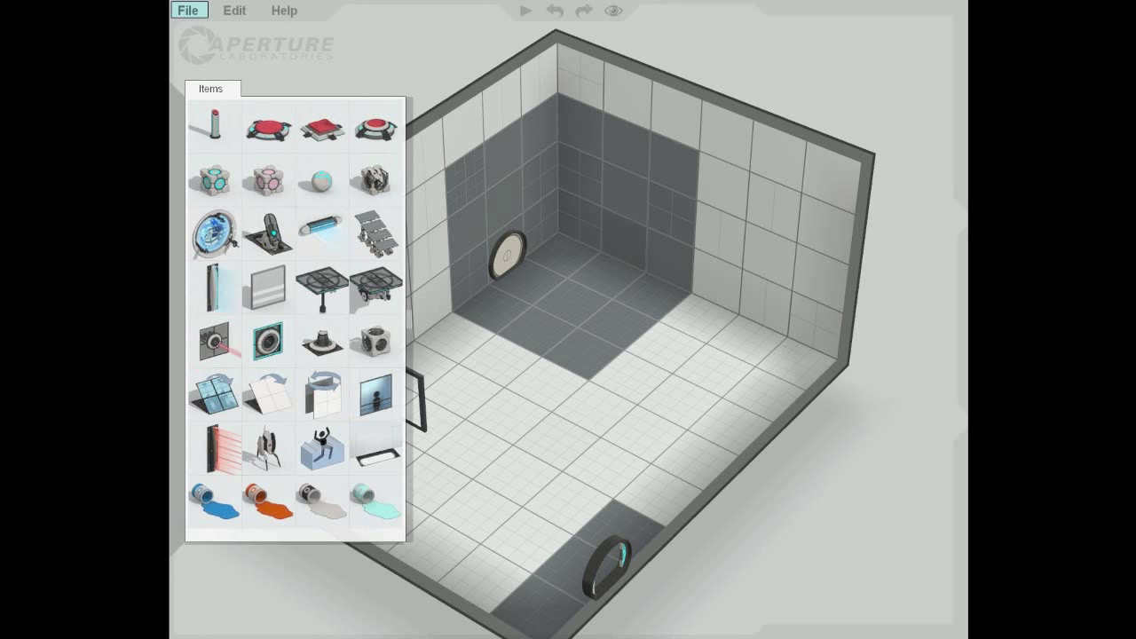
# Step: Preview the test chamber in game view, look around it, and return to the chamber editor
pyautogui.click(187, 10)
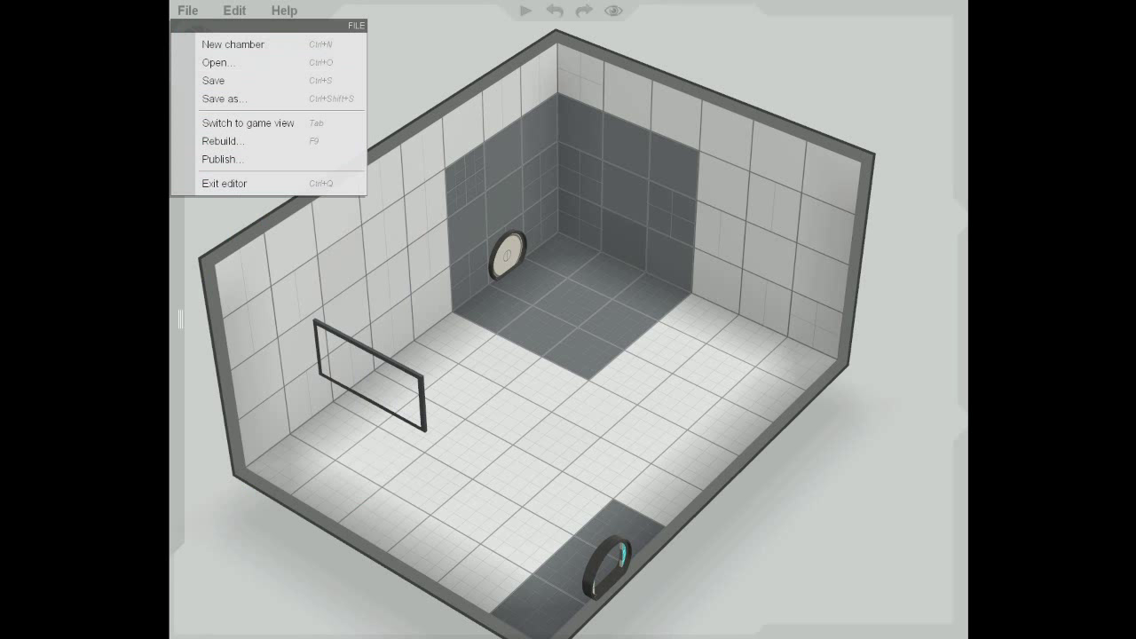
pyautogui.click(958, 626)
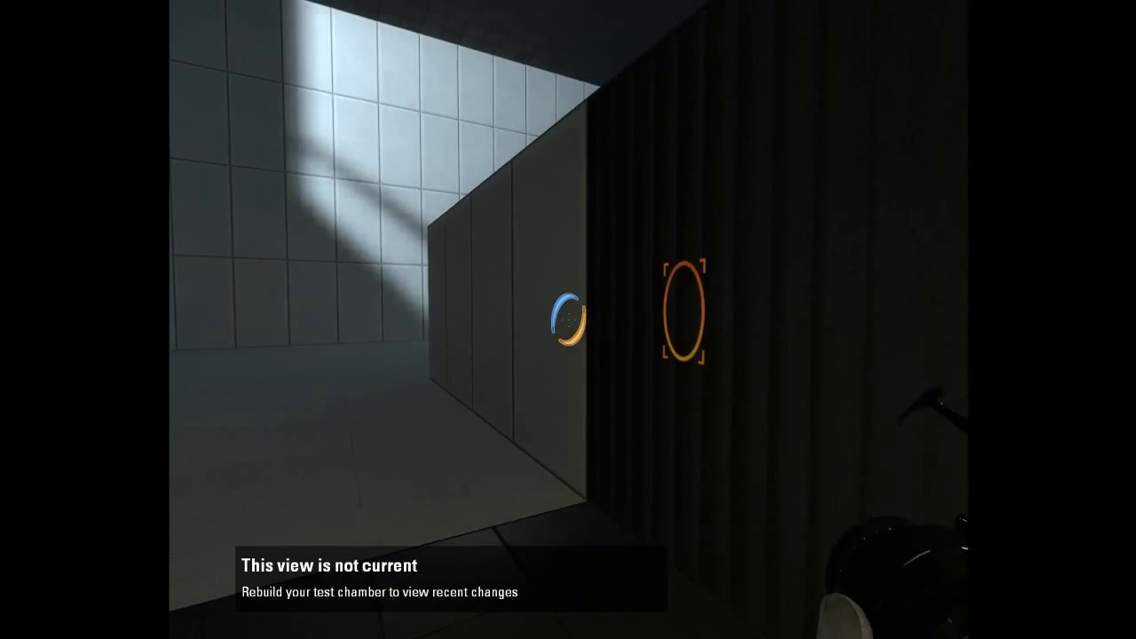
pyautogui.press('w')
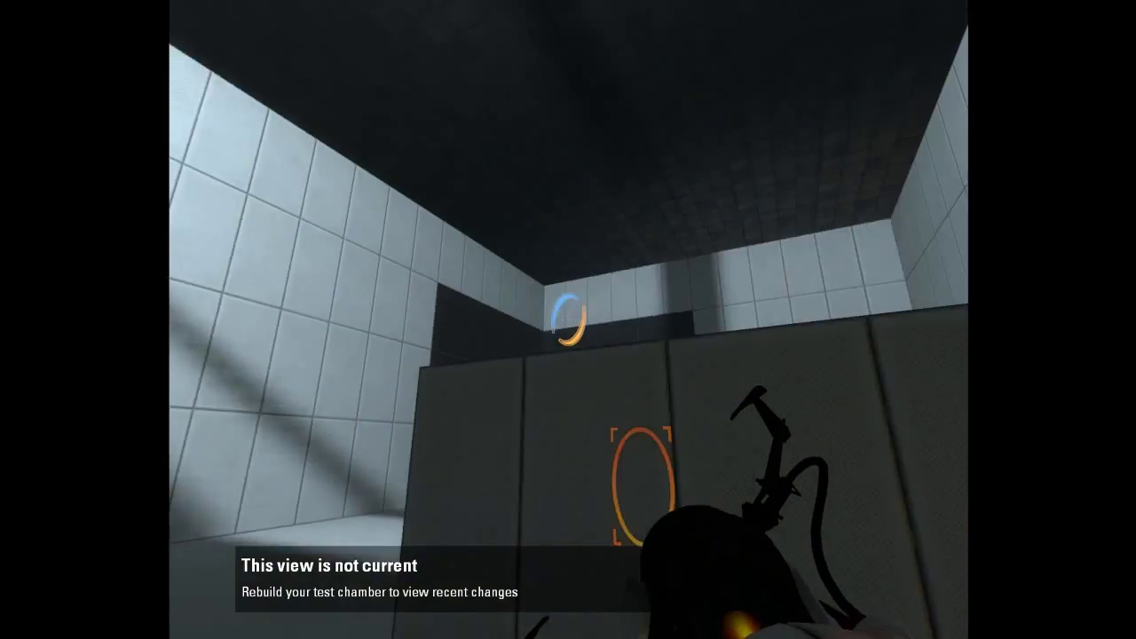
pyautogui.press('s')
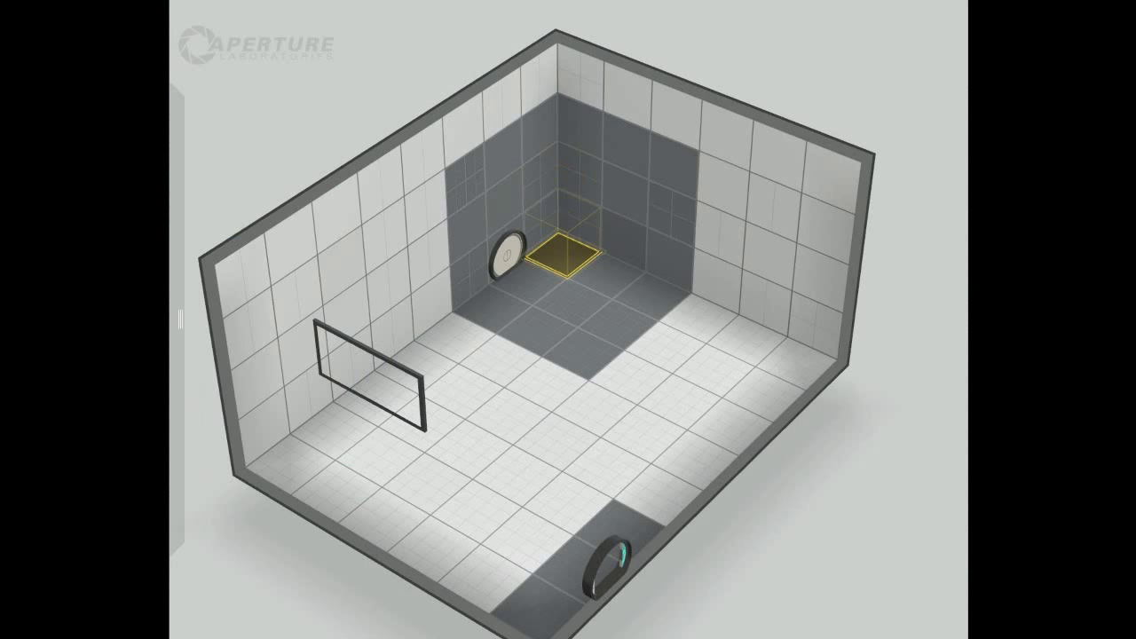
# Step: Raise the dark 3×3 floor area at the entry into a one-block-high platform and move the entry door down onto it
pyautogui.moveTo(581, 175); pyautogui.dragTo(546, 200)
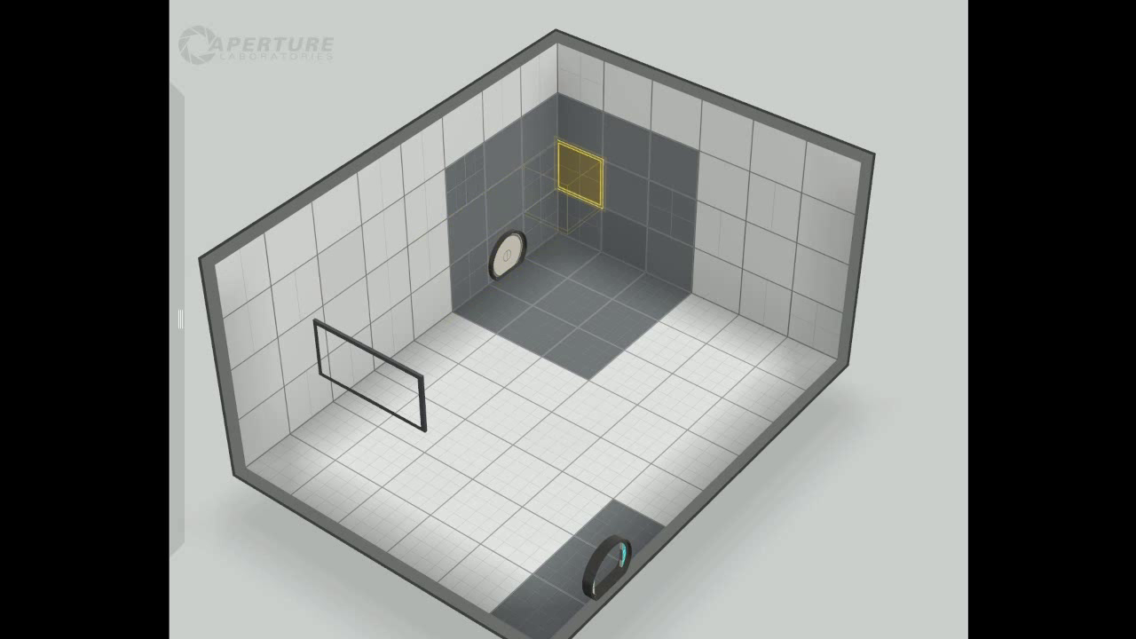
pyautogui.moveTo(580, 174)
pyautogui.mouseDown()
pyautogui.moveTo(475, 253)
pyautogui.moveTo(614, 151)
pyautogui.moveTo(580, 175)
pyautogui.mouseUp()
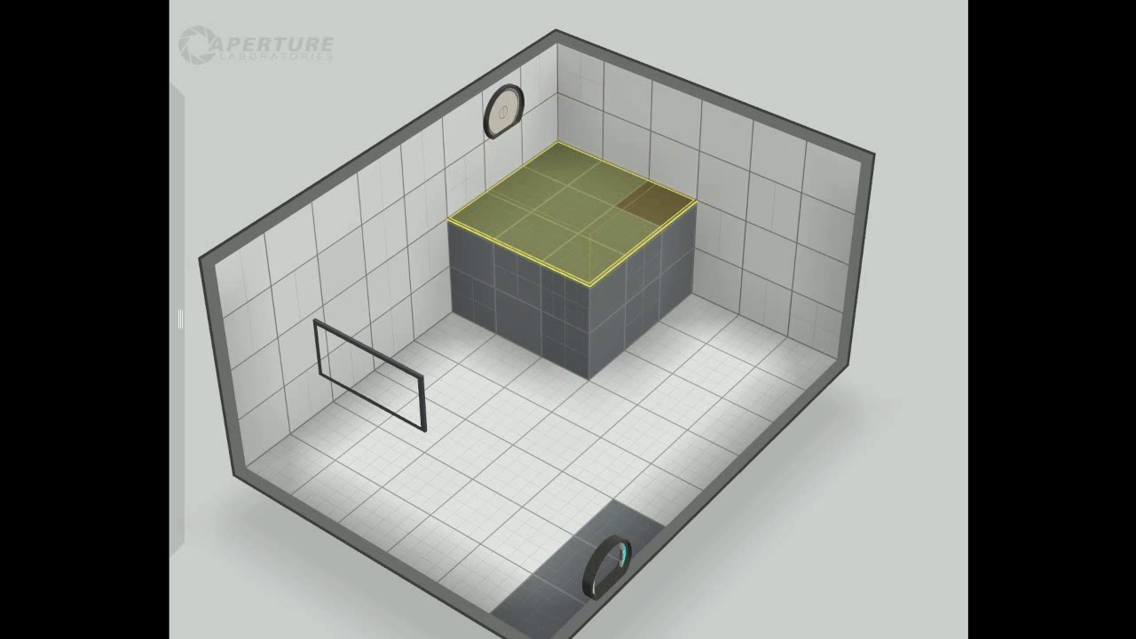
pyautogui.press('-')
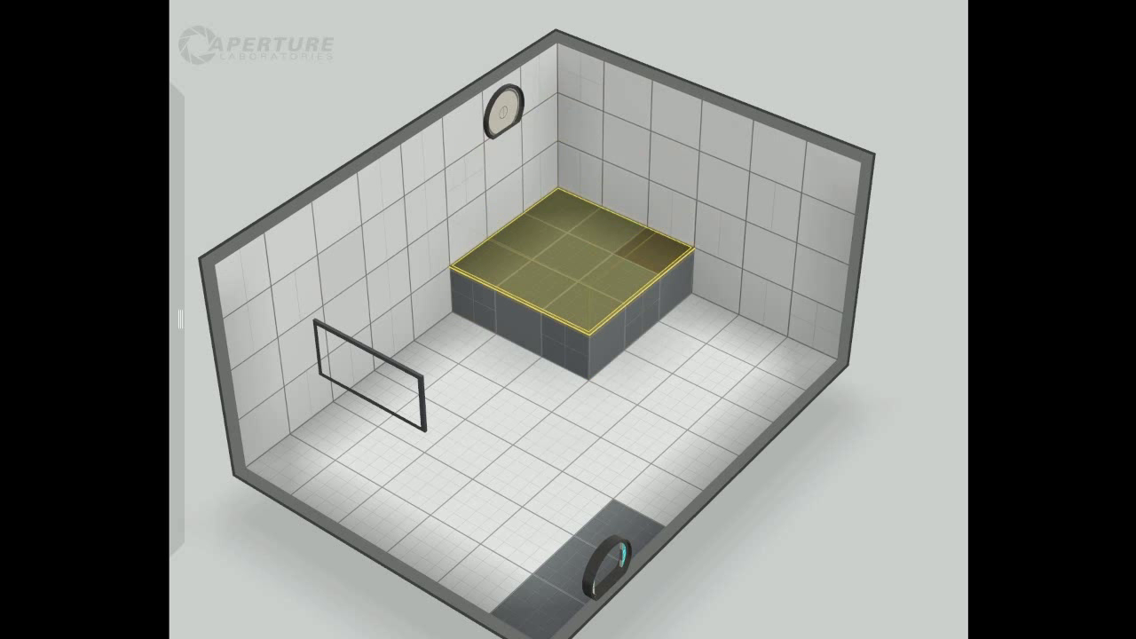
pyautogui.moveTo(504, 112); pyautogui.dragTo(505, 209)
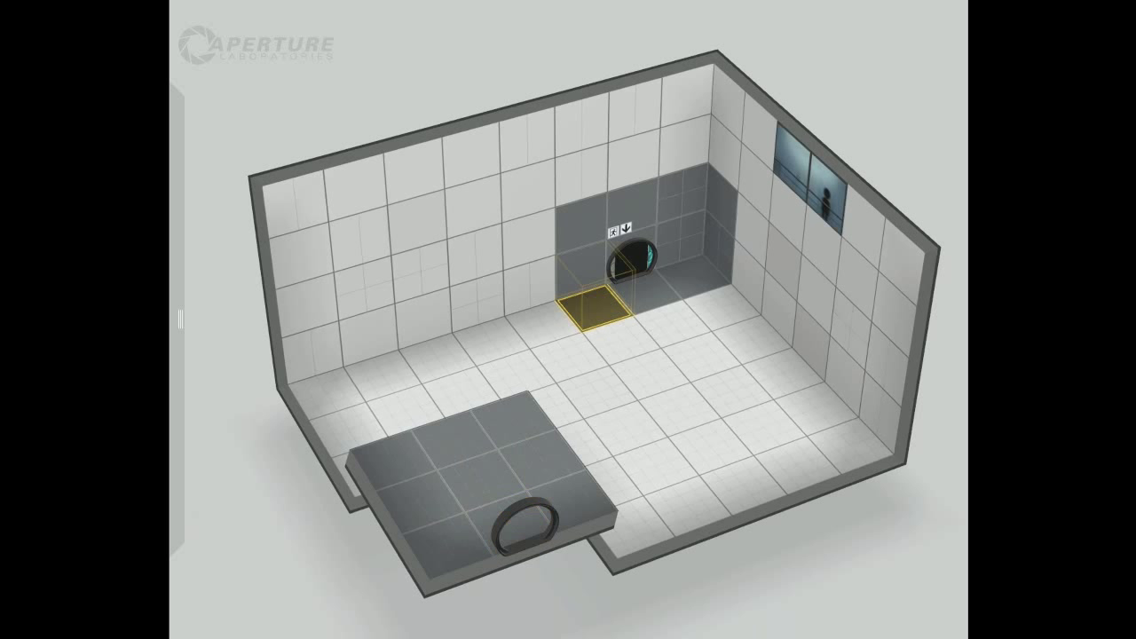
# Step: Raise the 3×2 floor area at the exit door two blocks and make the platform and the wall behind it non-portalable
pyautogui.press('+')
pyautogui.press('+')
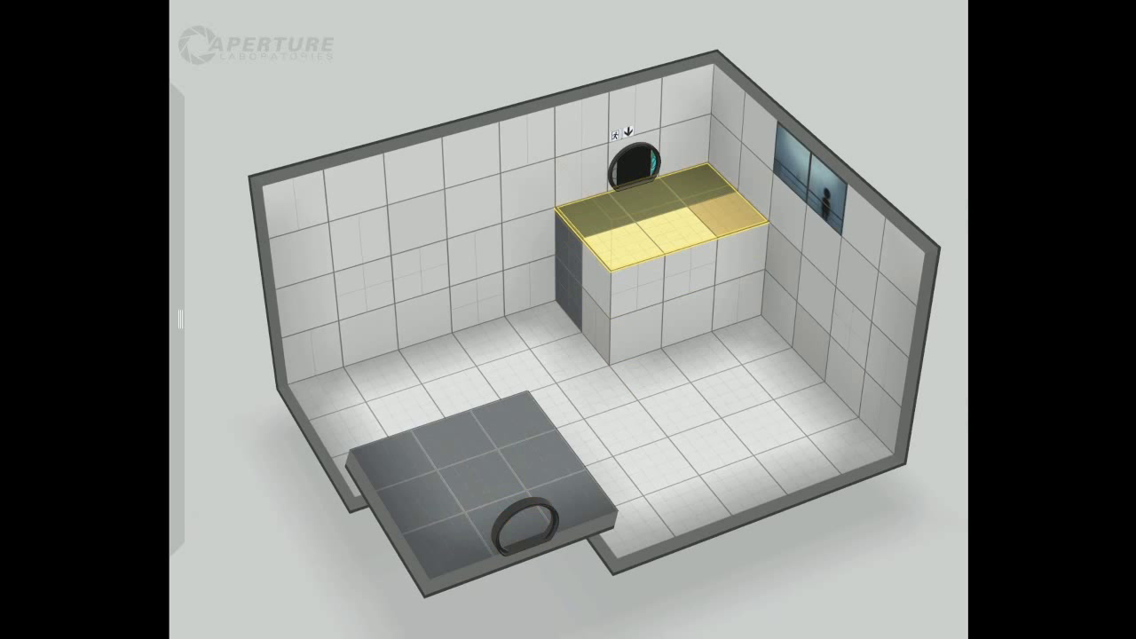
pyautogui.moveTo(623, 245); pyautogui.dragTo(738, 302)
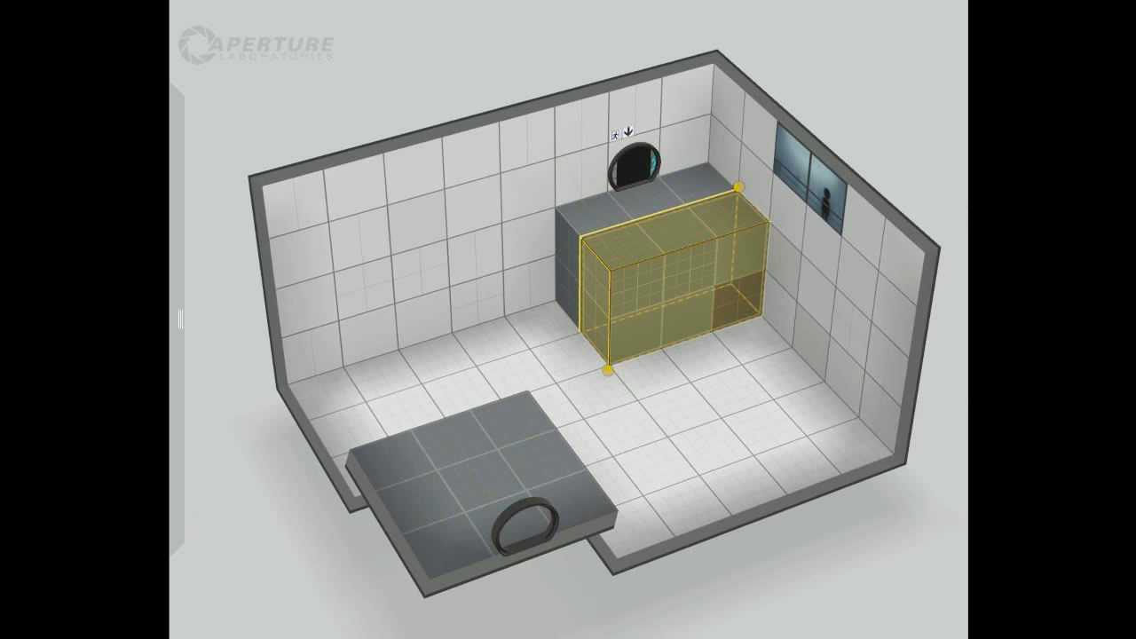
pyautogui.click(581, 176)
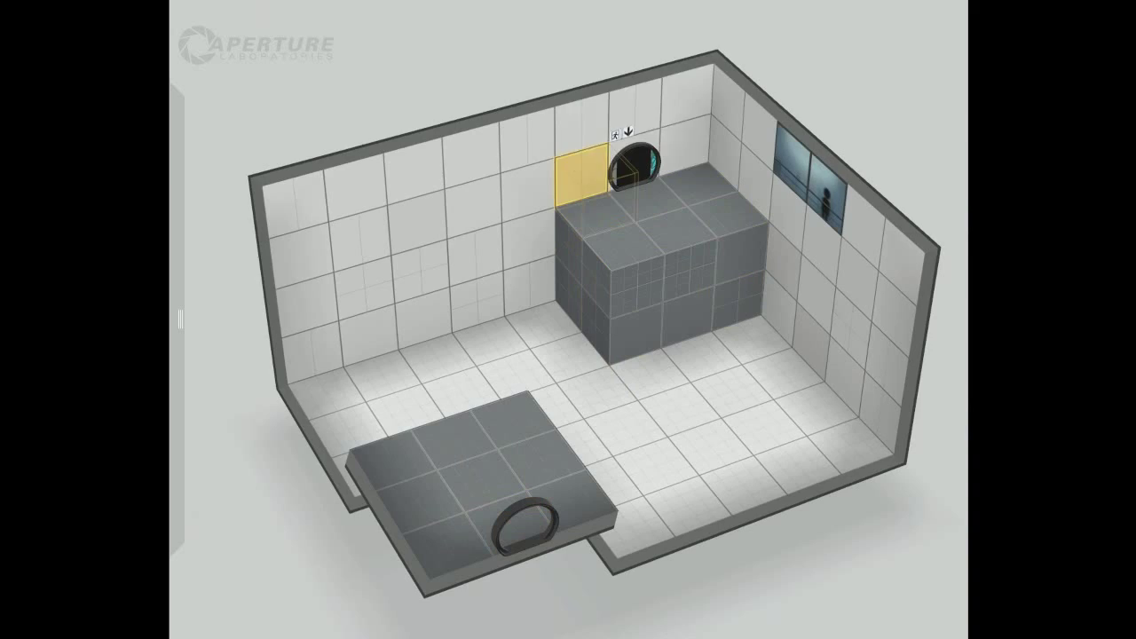
pyautogui.moveTo(581, 176); pyautogui.dragTo(685, 94)
pyautogui.press('p')
pyautogui.press('`')
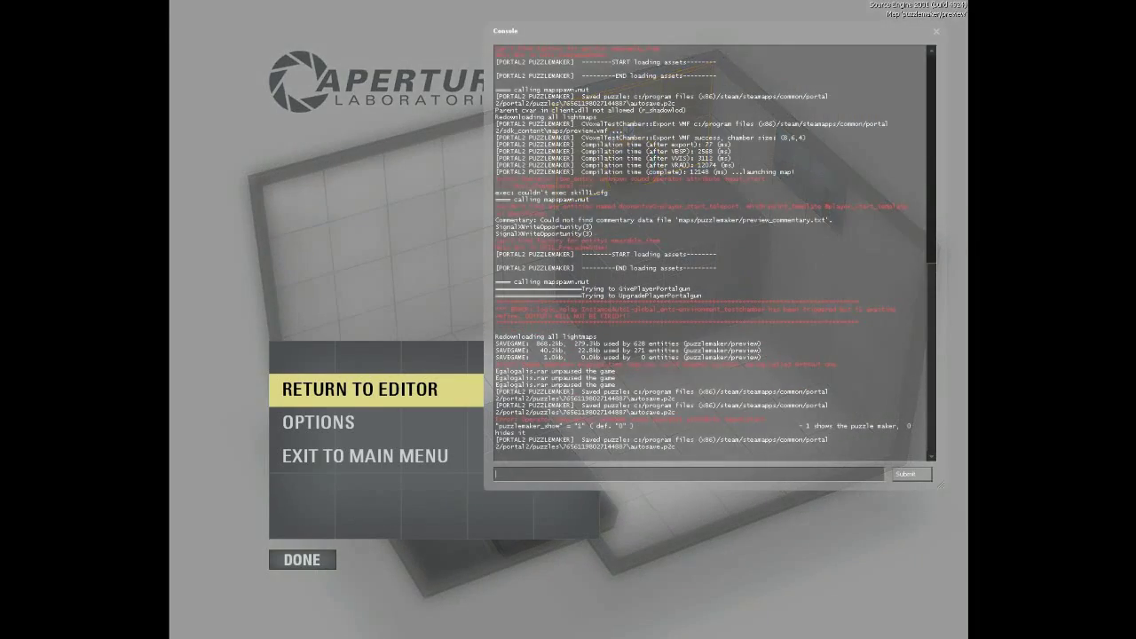
pyautogui.press('`')
pyautogui.press('`')
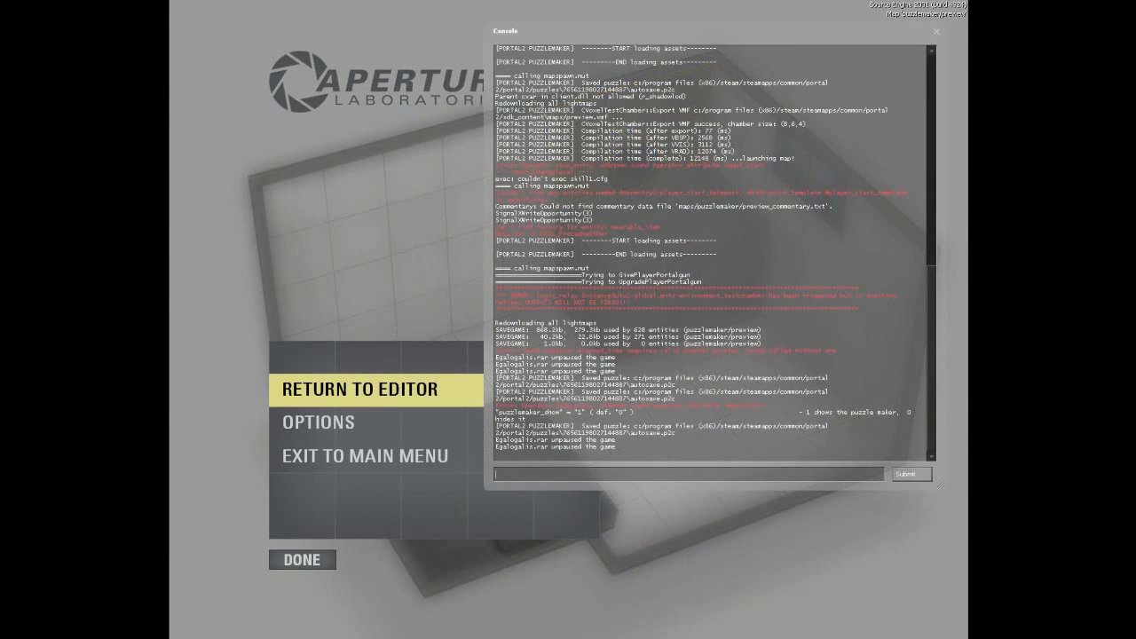
pyautogui.press('`')
# Step: Fill the chamber's lower floor with deadly goo
pyautogui.moveTo(180, 319)
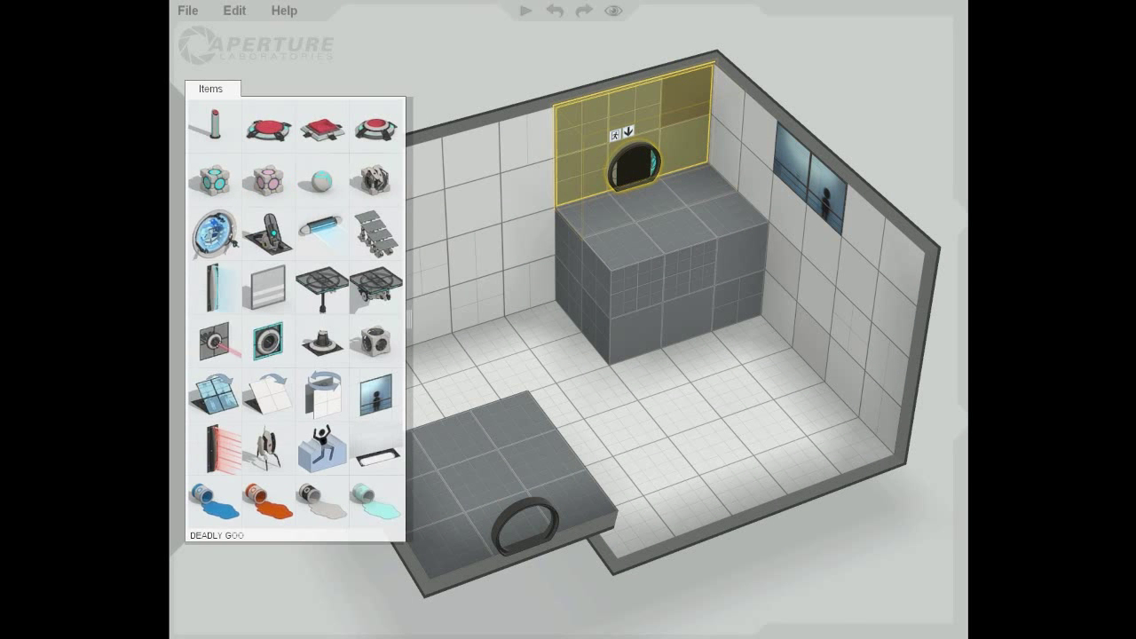
pyautogui.moveTo(322, 448); pyautogui.dragTo(569, 335)
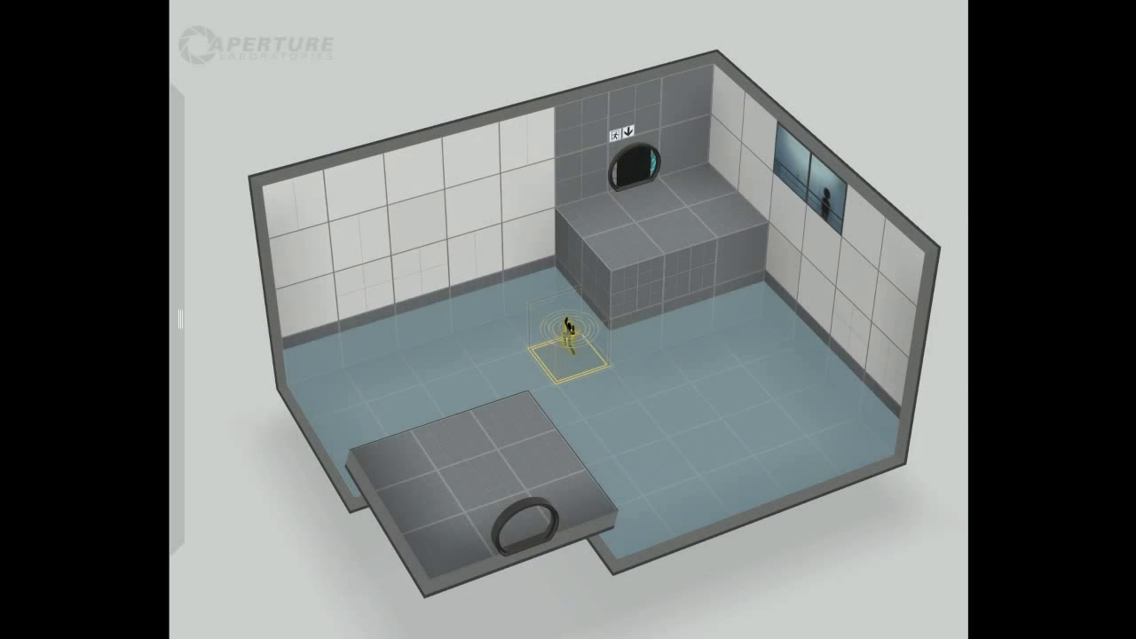
# Step: Place a track platform against the wall beside the entry platform and extend its rail along that wall to the far corner
pyautogui.moveTo(178, 331)
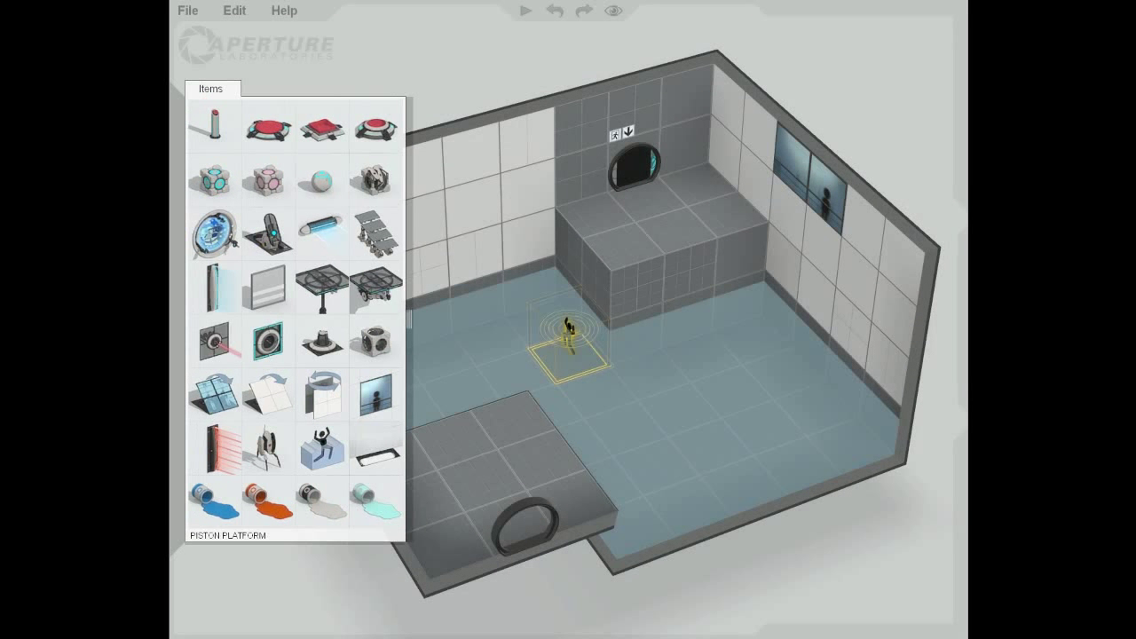
pyautogui.moveTo(375, 285); pyautogui.dragTo(327, 346)
pyautogui.moveTo(327, 346); pyautogui.dragTo(213, 344, button='middle')
pyautogui.moveTo(366, 293); pyautogui.dragTo(592, 253)
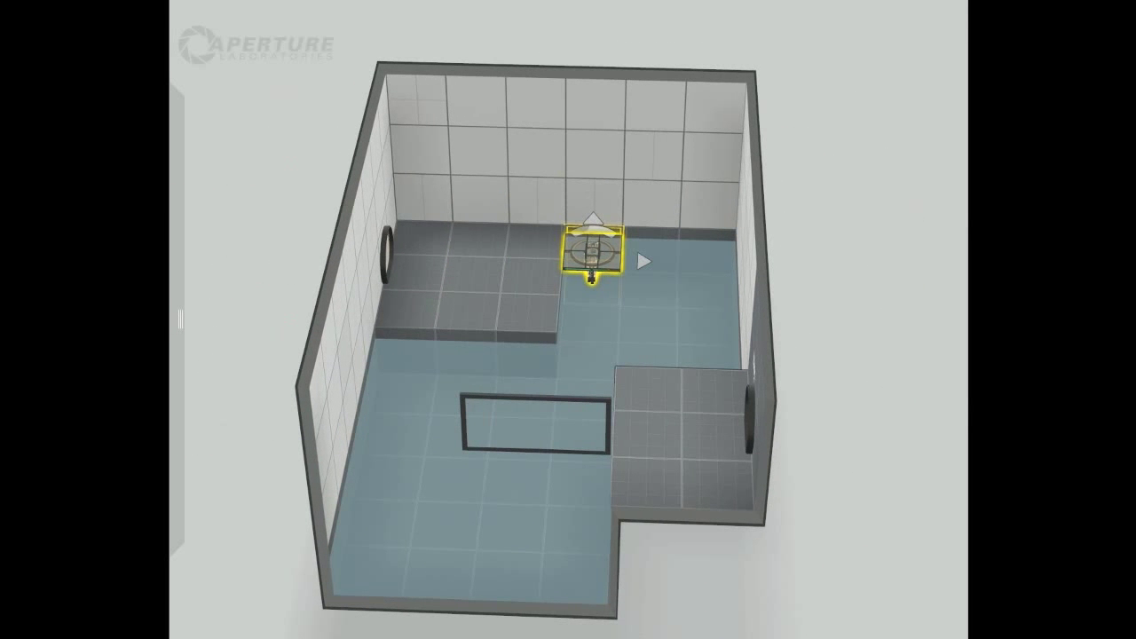
pyautogui.moveTo(643, 261); pyautogui.dragTo(727, 261)
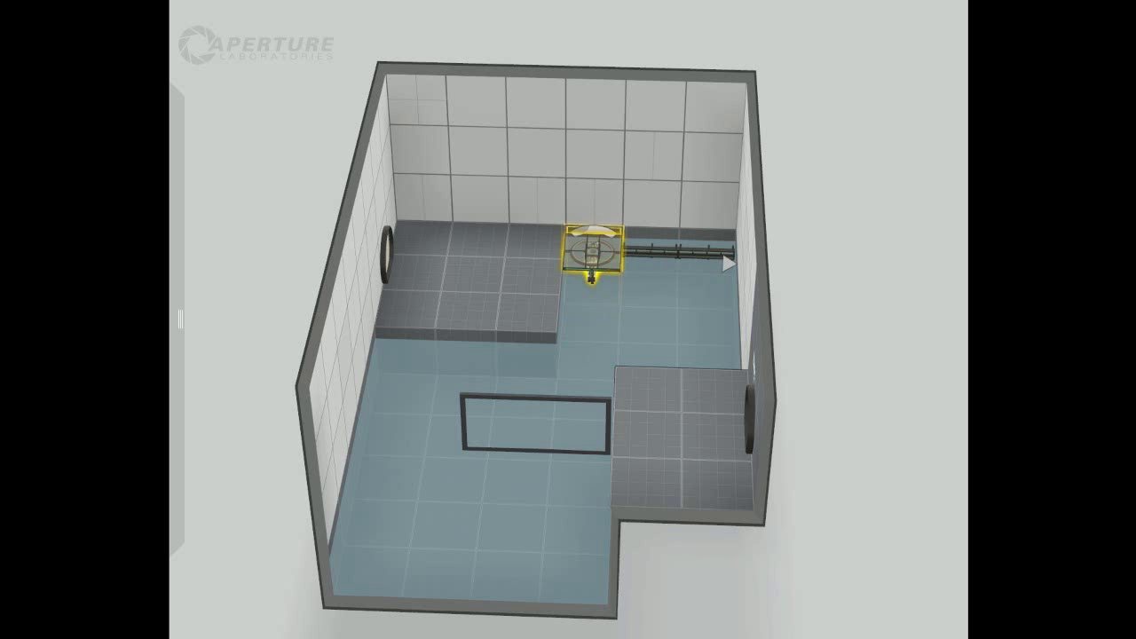
# Step: Recess one low wall tile facing the entry platform into an alcove and place a floor button on the platform's outer corner
pyautogui.moveTo(532, 355)
pyautogui.mouseDown(button='middle')
pyautogui.moveTo(745, 355)
pyautogui.moveTo(550, 355)
pyautogui.mouseUp(button='middle')
pyautogui.click(446, 234)
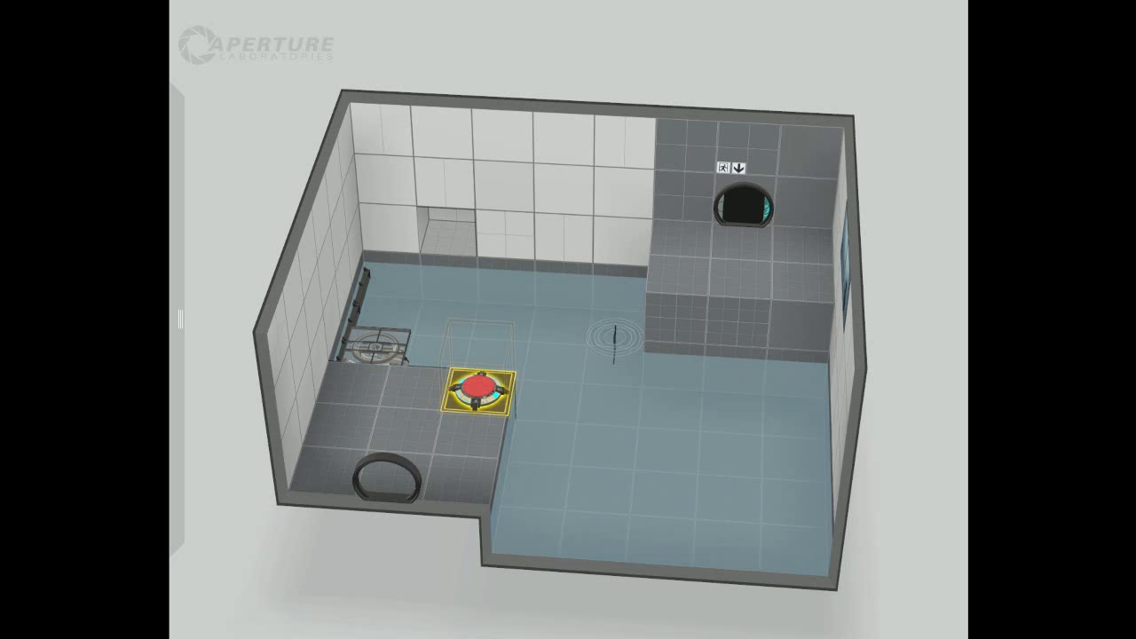
# Step: Connect the floor button on the entry platform to the track platform
pyautogui.rightClick(478, 391)
pyautogui.click(533, 415)
pyautogui.click(379, 346)
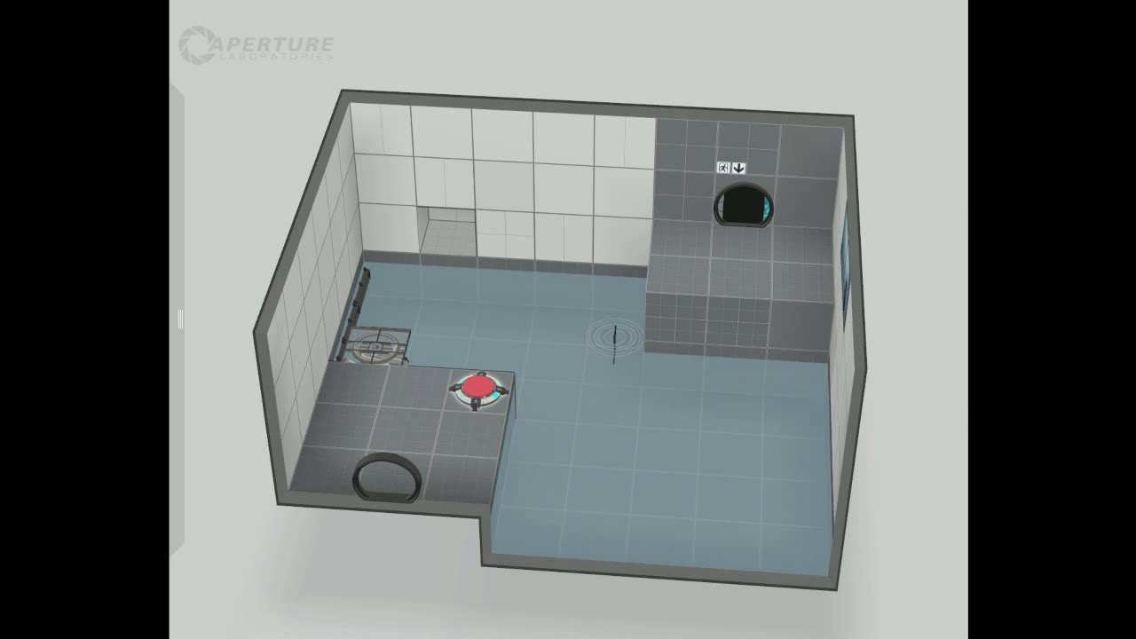
pyautogui.click(478, 388)
pyautogui.press('k')
pyautogui.click(377, 349)
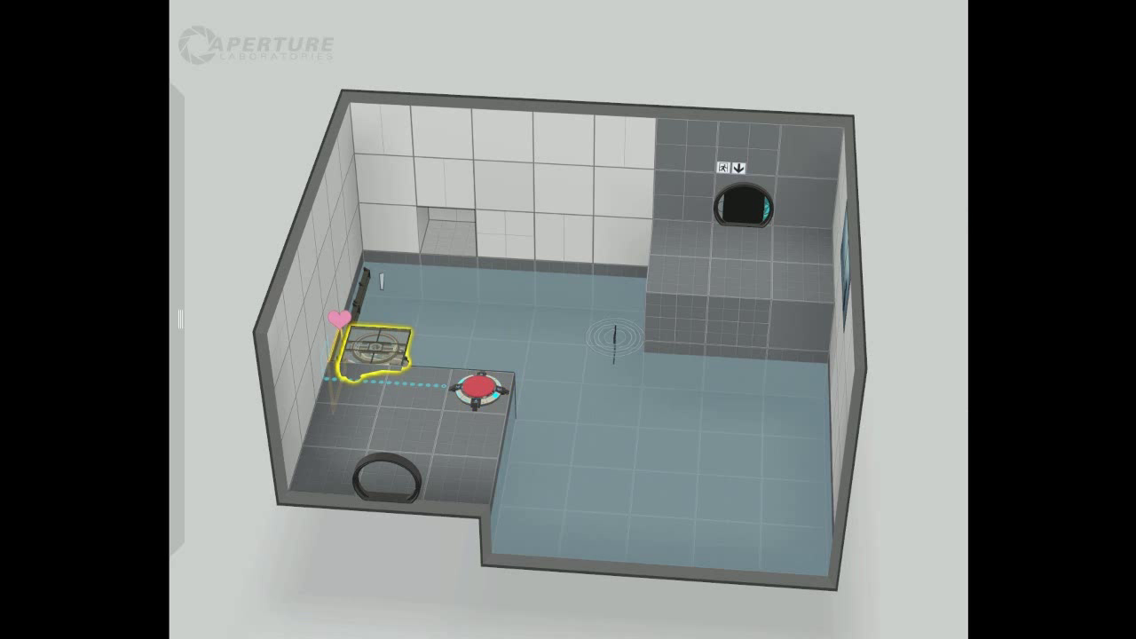
# Step: Turn off the track platform's Start active option and review its connection to the button
pyautogui.rightClick(371, 348)
pyautogui.click(371, 342)
pyautogui.rightClick(371, 340)
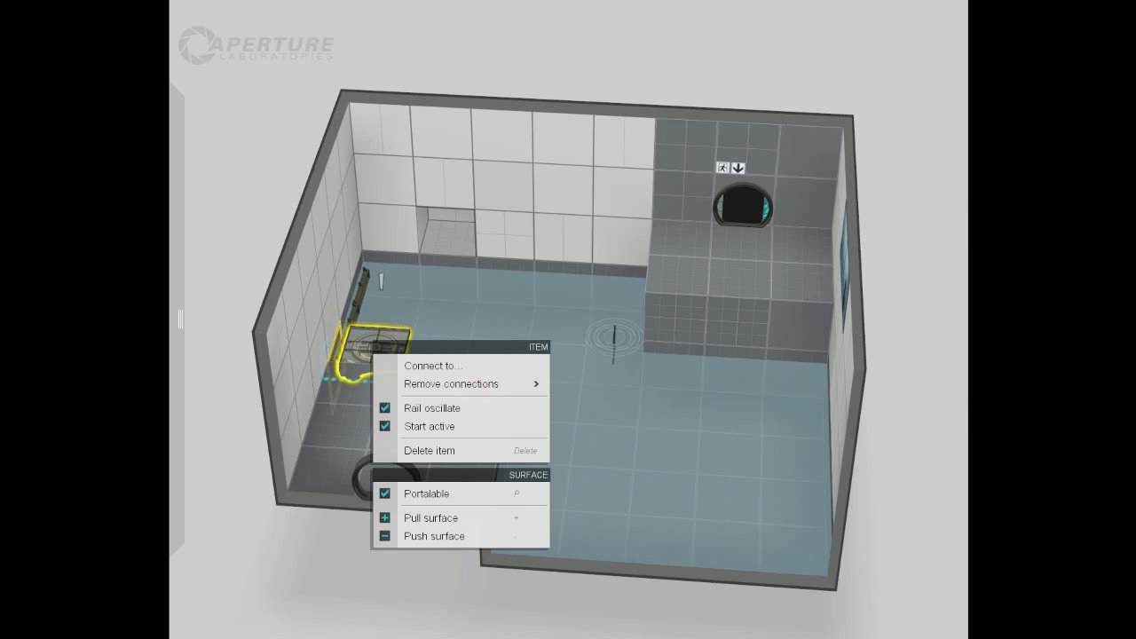
pyautogui.click(430, 426)
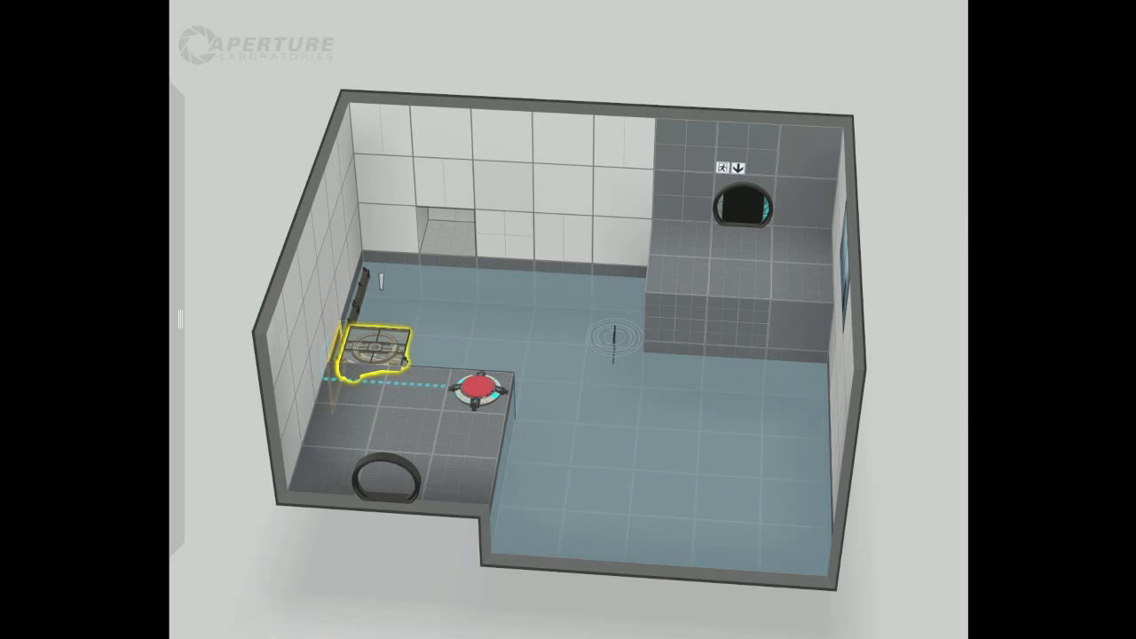
pyautogui.rightClick(372, 340)
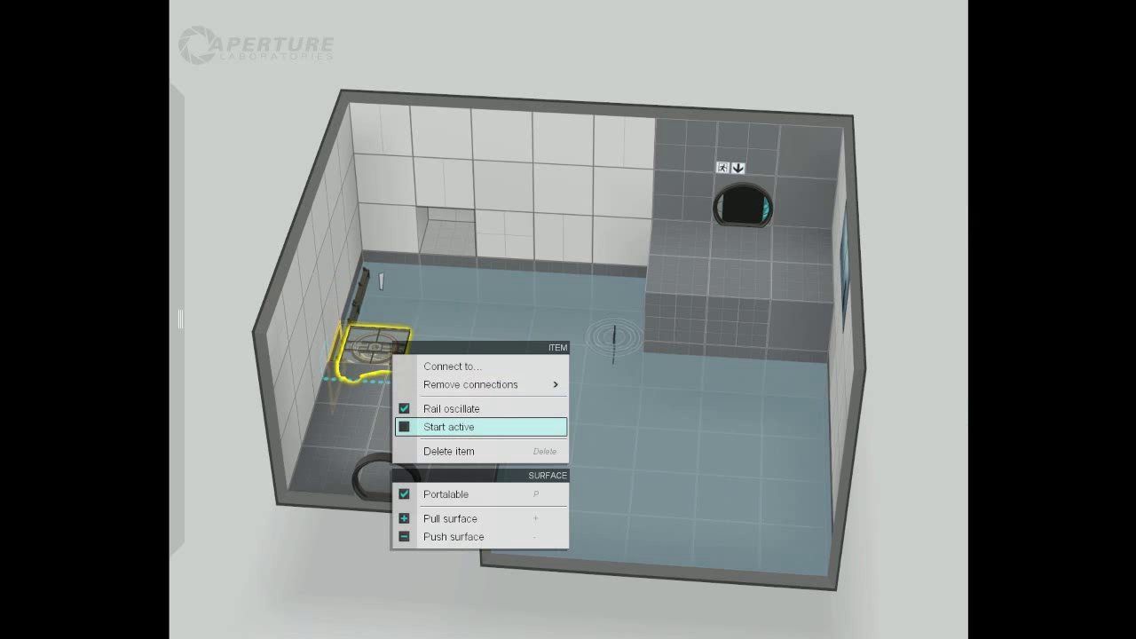
pyautogui.moveTo(470, 384)
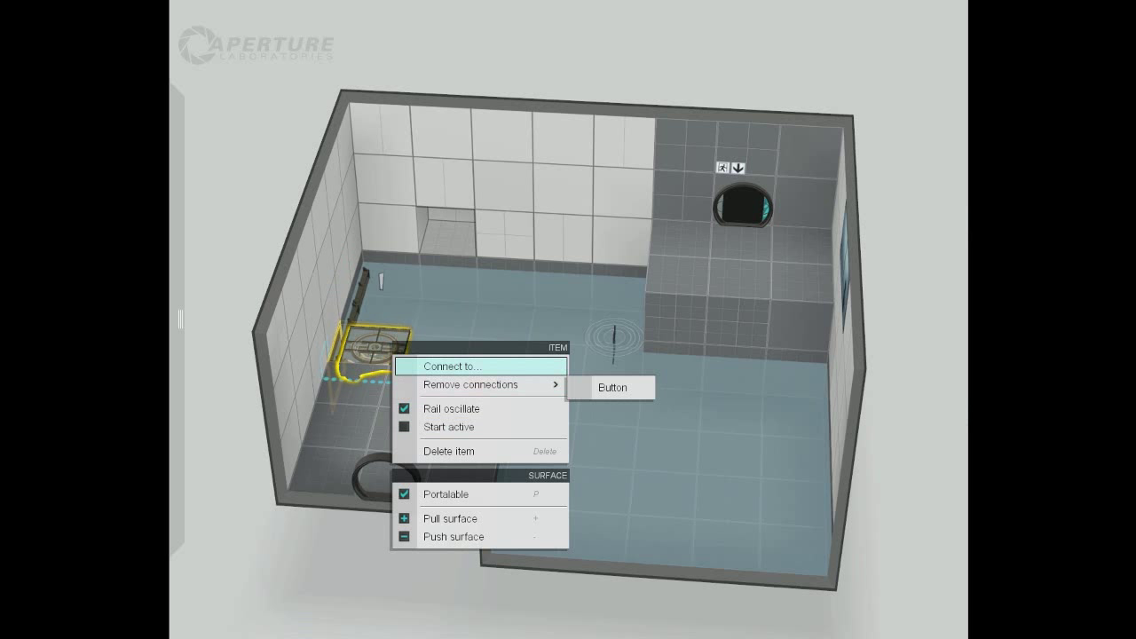
pyautogui.click(477, 367)
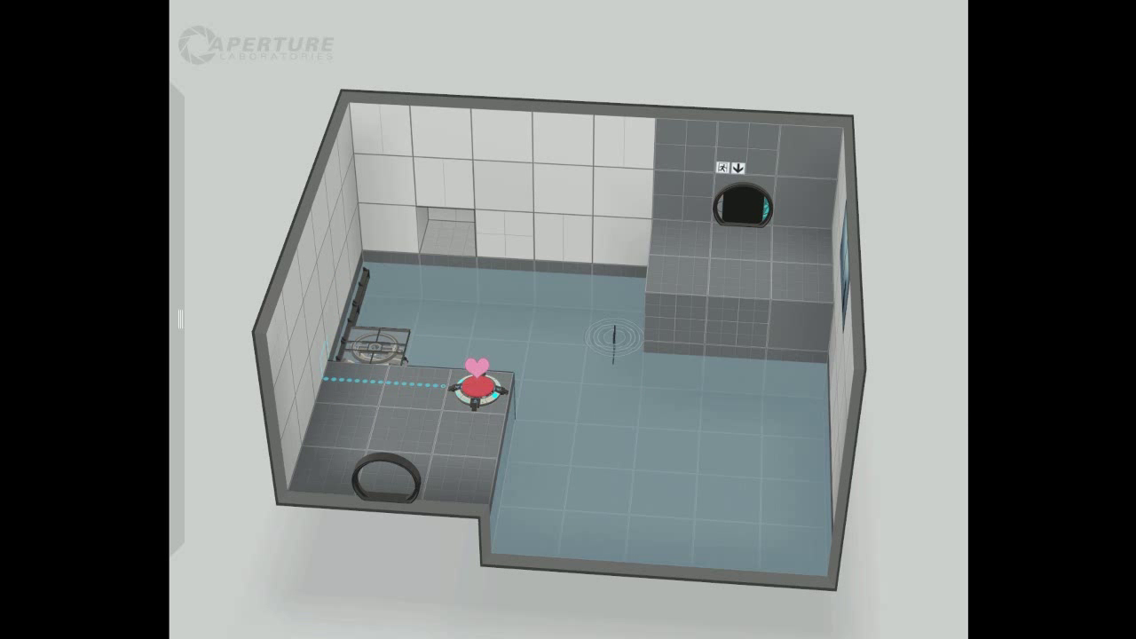
# Step: Place a piston platform in the goo in front of the wall alcove
pyautogui.moveTo(477, 366); pyautogui.dragTo(293, 360, button='middle')
pyautogui.moveTo(179, 318)
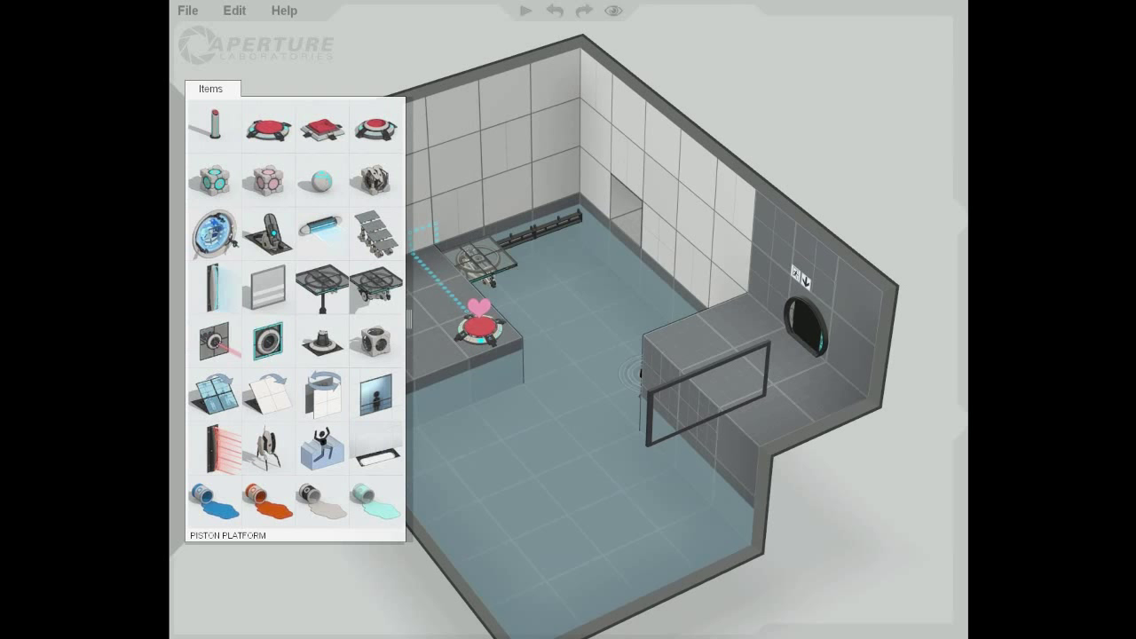
pyautogui.moveTo(322, 282); pyautogui.dragTo(601, 288)
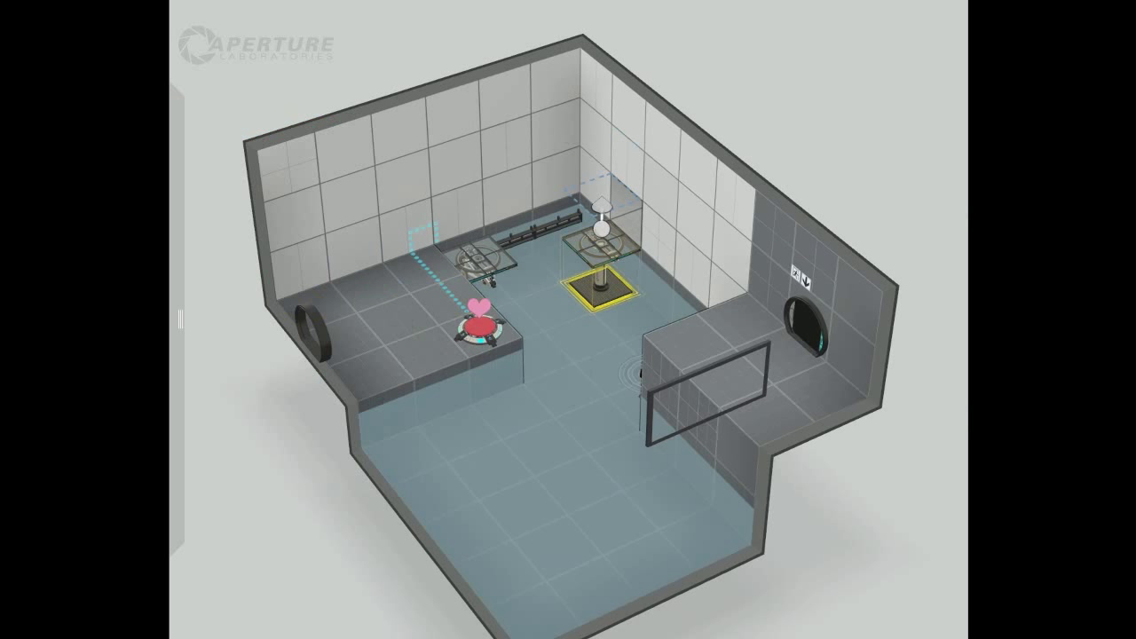
# Step: Place a pedestal button in the wall alcove, connect it to the piston platform, and check the button's timer option
pyautogui.moveTo(302, 373); pyautogui.dragTo(462, 373, button='middle')
pyautogui.moveTo(179, 319)
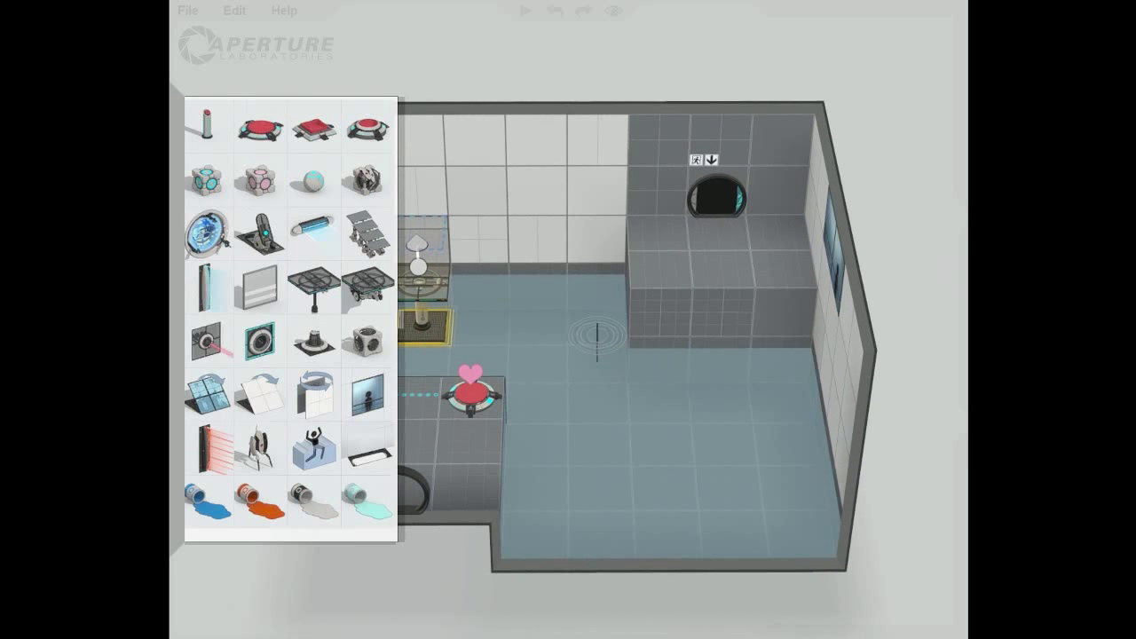
pyautogui.moveTo(215, 126); pyautogui.dragTo(422, 228)
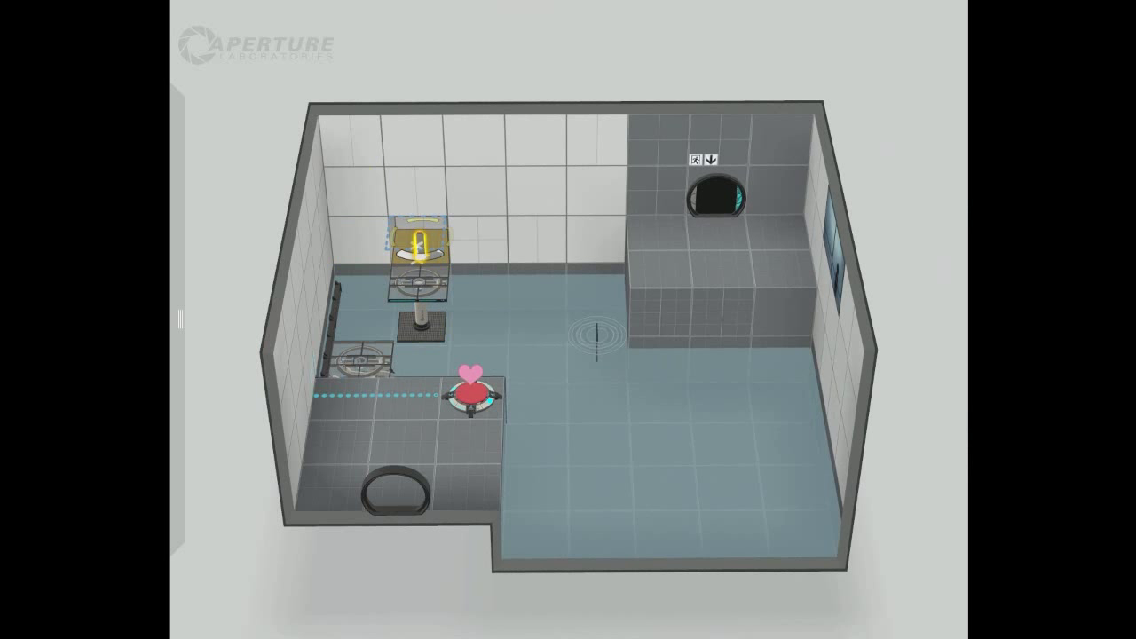
pyautogui.rightClick(420, 232)
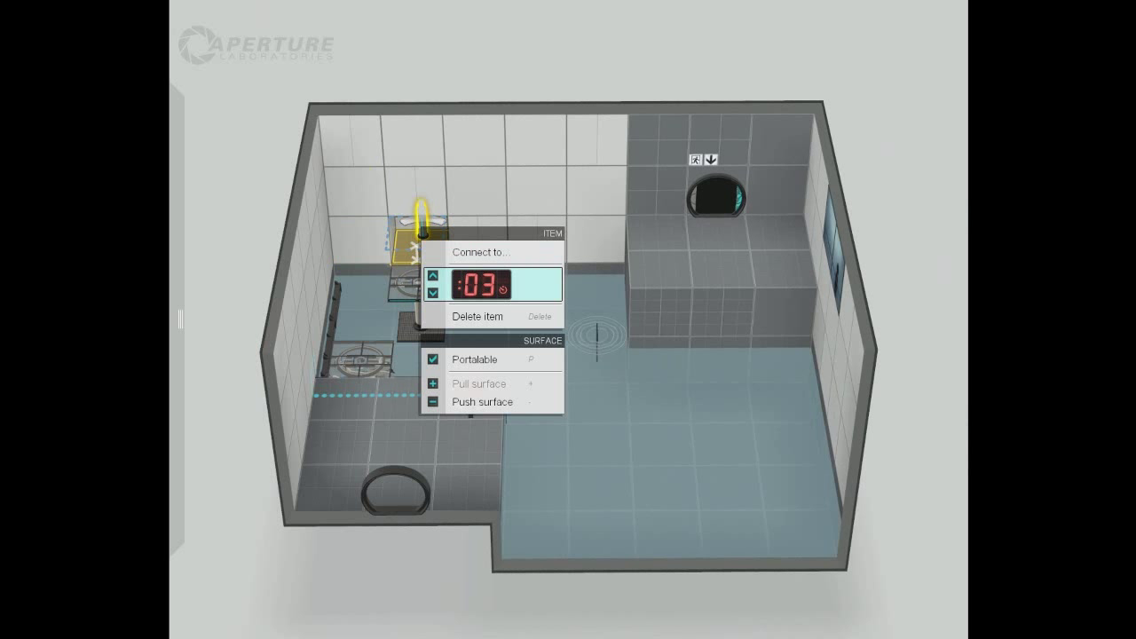
pyautogui.click(462, 252)
pyautogui.click(428, 287)
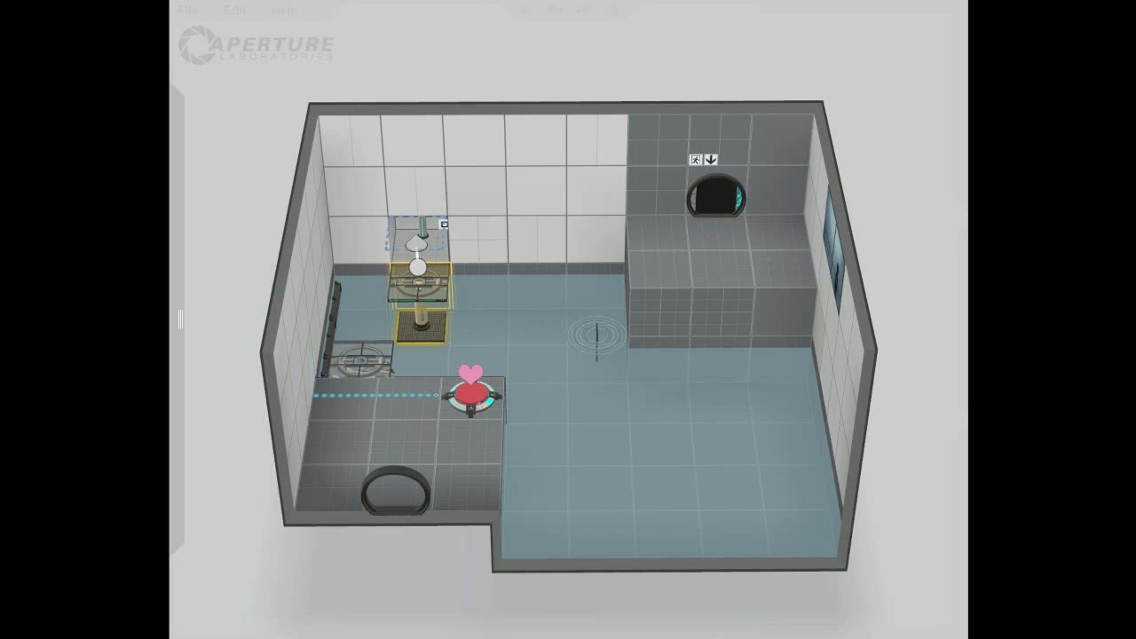
pyautogui.rightClick(423, 229)
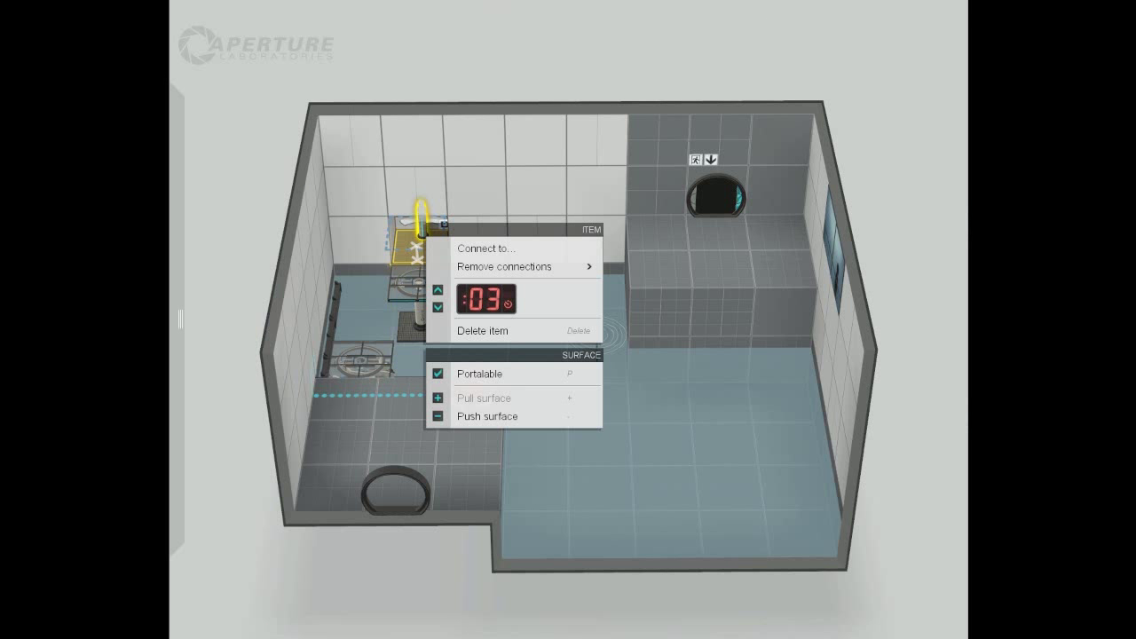
pyautogui.rightClick(402, 298)
pyautogui.rightClick(402, 298)
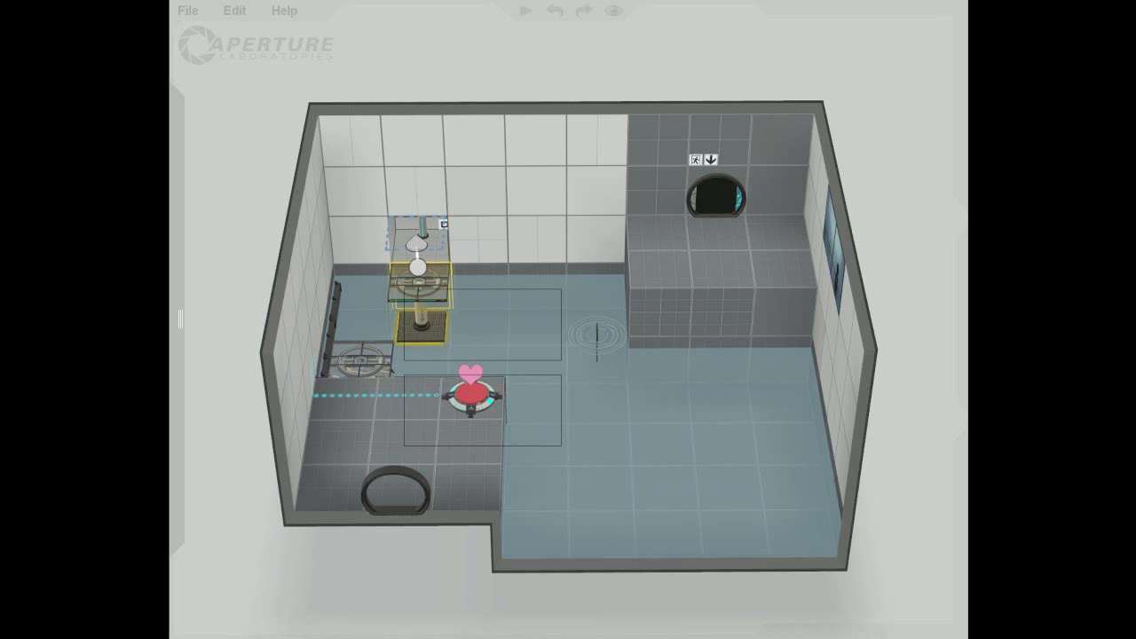
# Step: Place a track platform on the back wall beside the alcove, with its rail running to the exit platform
pyautogui.click(180, 318)
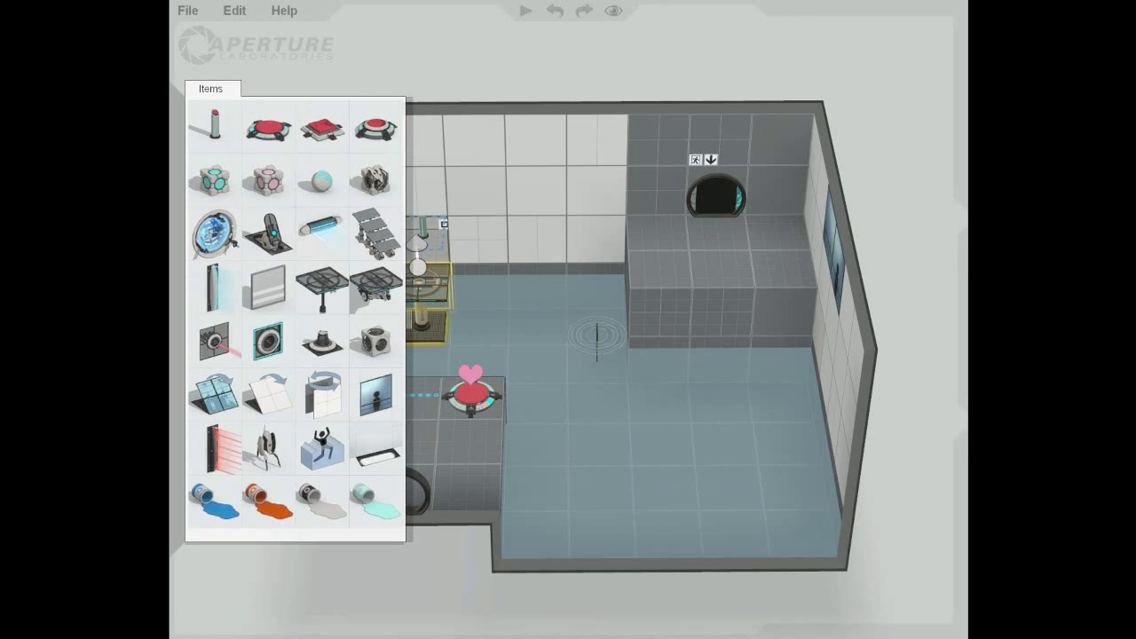
pyautogui.moveTo(376, 285); pyautogui.dragTo(618, 251)
pyautogui.rightClick(478, 245)
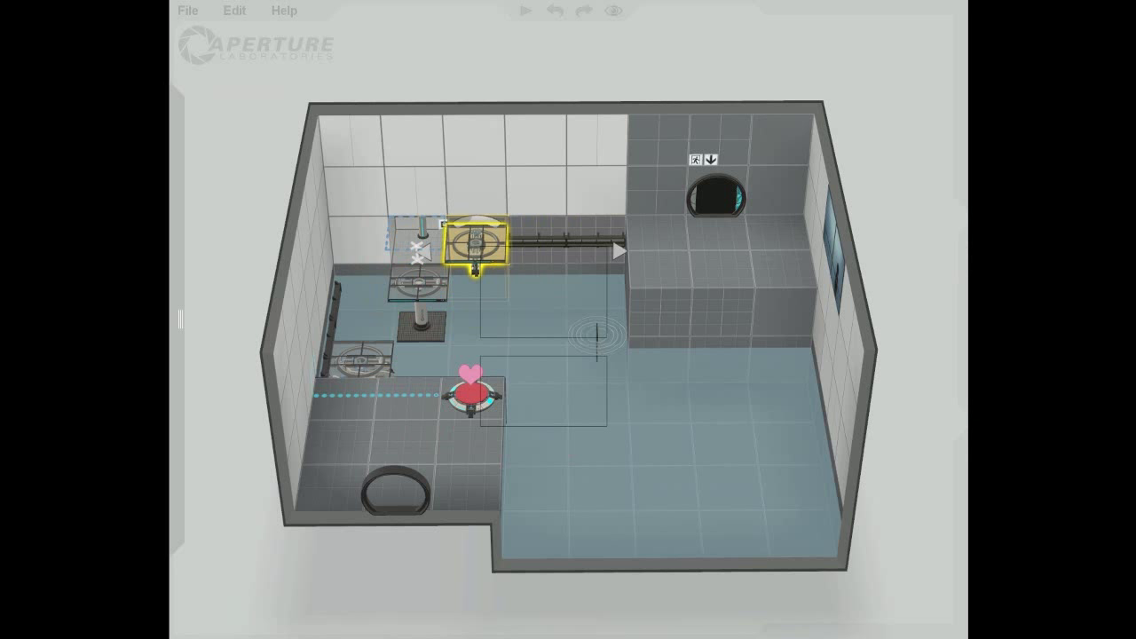
pyautogui.click(534, 314)
# Step: Connect the new back-wall track platform to the floor button on the entry platform
pyautogui.rightClick(477, 241)
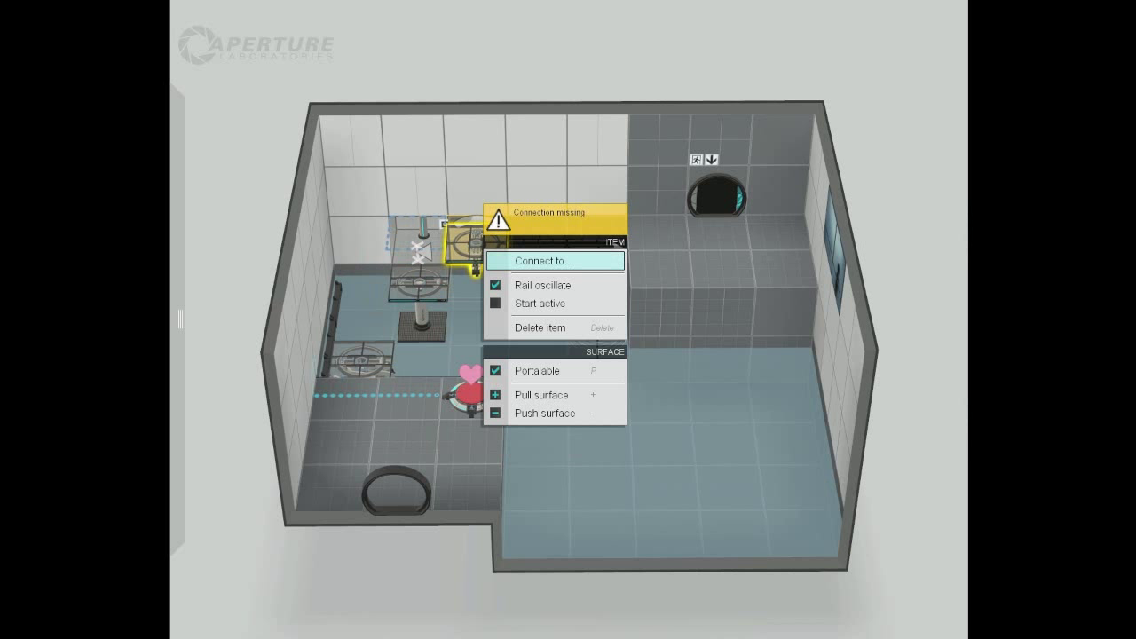
pyautogui.click(538, 261)
pyautogui.click(472, 395)
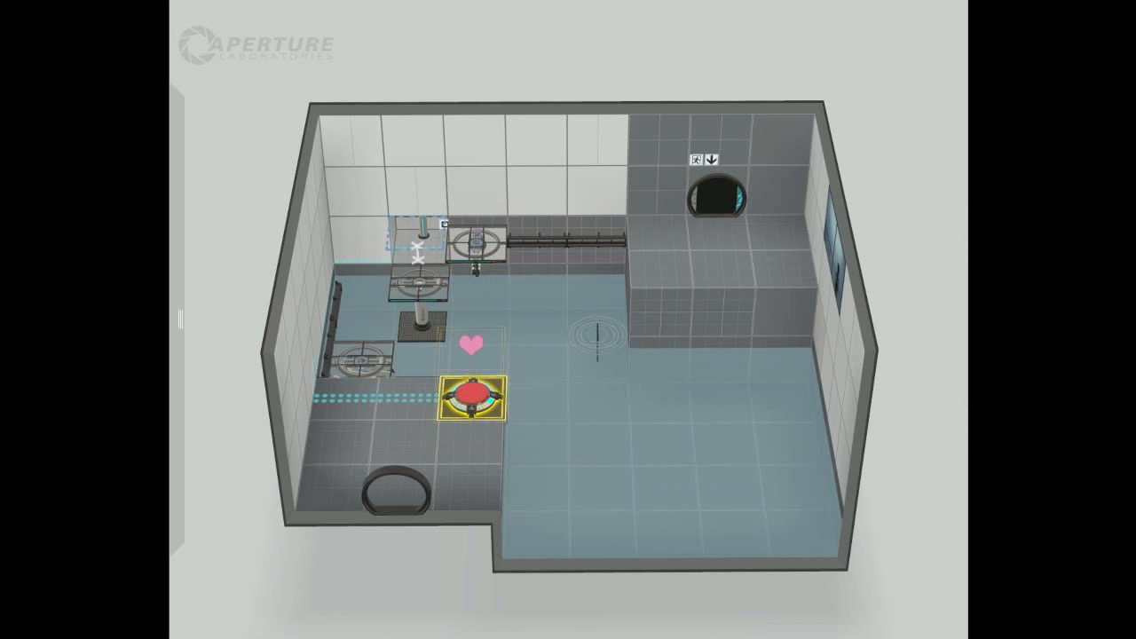
pyautogui.rightClick(482, 249)
pyautogui.press('Escape')
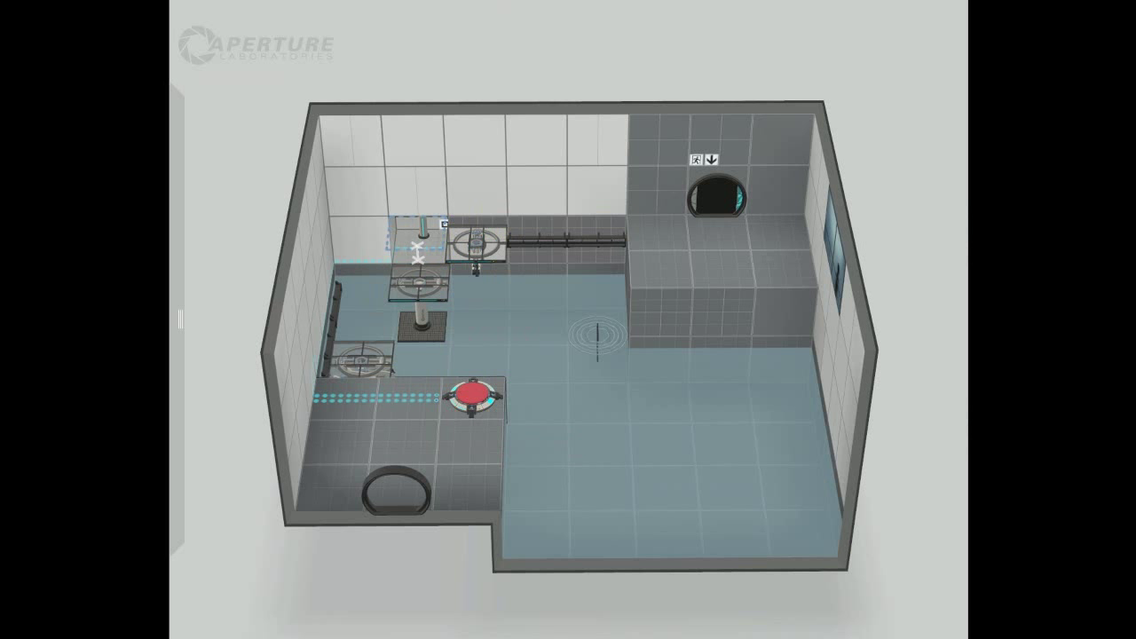
# Step: Place a standard cube dropper over the entry platform and turn off its Auto-drop first cube and Auto-respawn cube options
pyautogui.moveTo(180, 321)
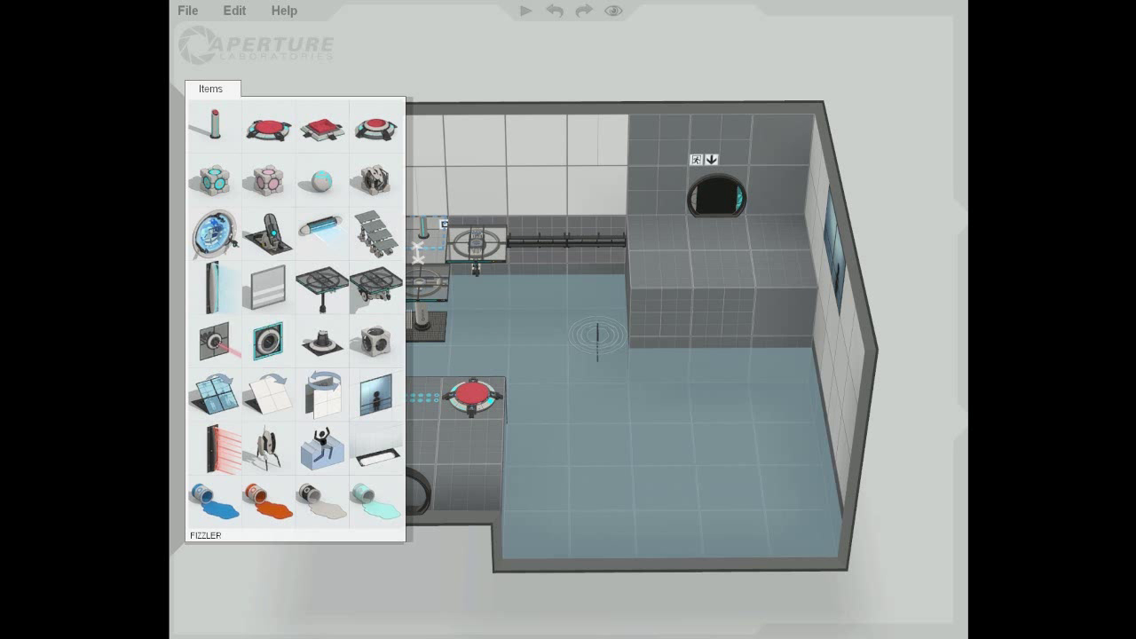
pyautogui.moveTo(214, 179); pyautogui.dragTo(335, 421)
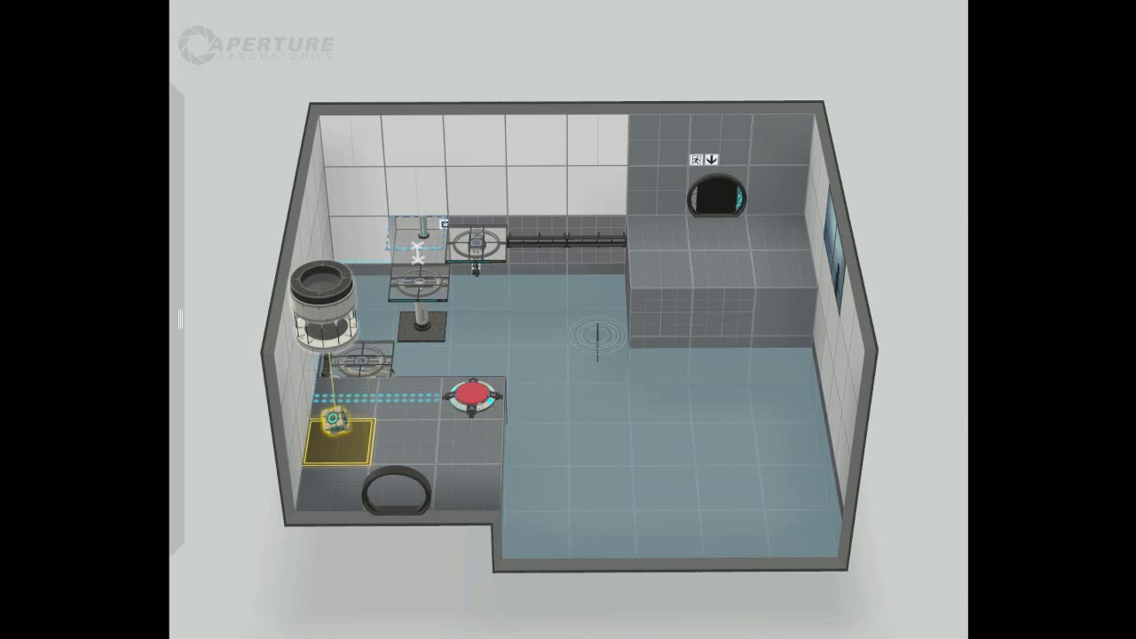
pyautogui.rightClick(321, 318)
pyautogui.rightClick(333, 338)
pyautogui.rightClick(329, 347)
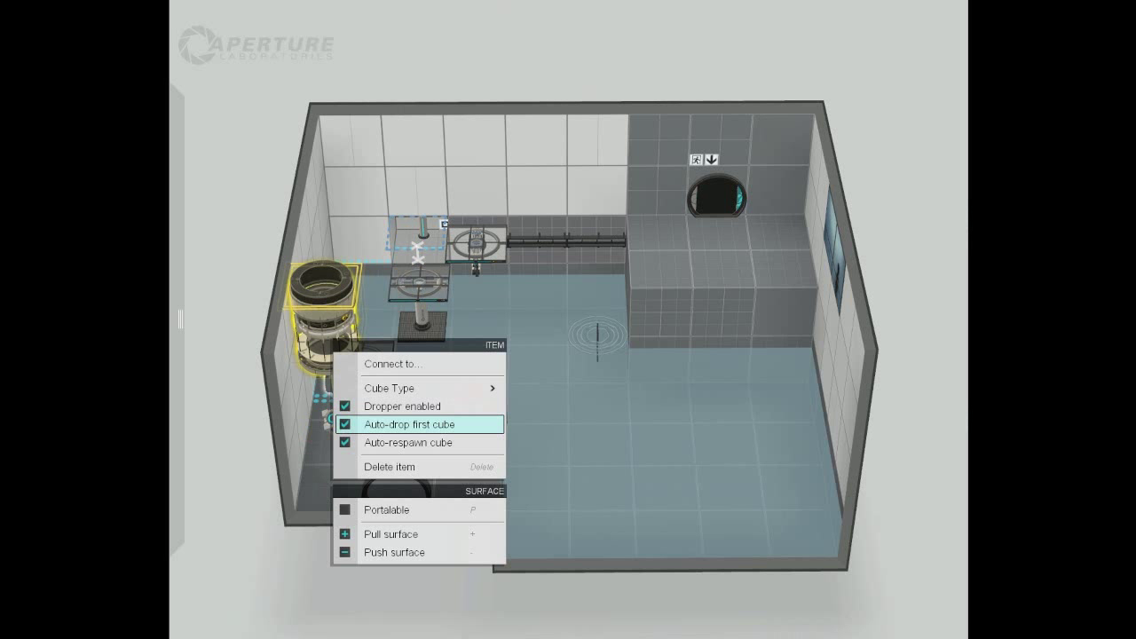
pyautogui.click(406, 421)
pyautogui.rightClick(329, 283)
pyautogui.click(404, 415)
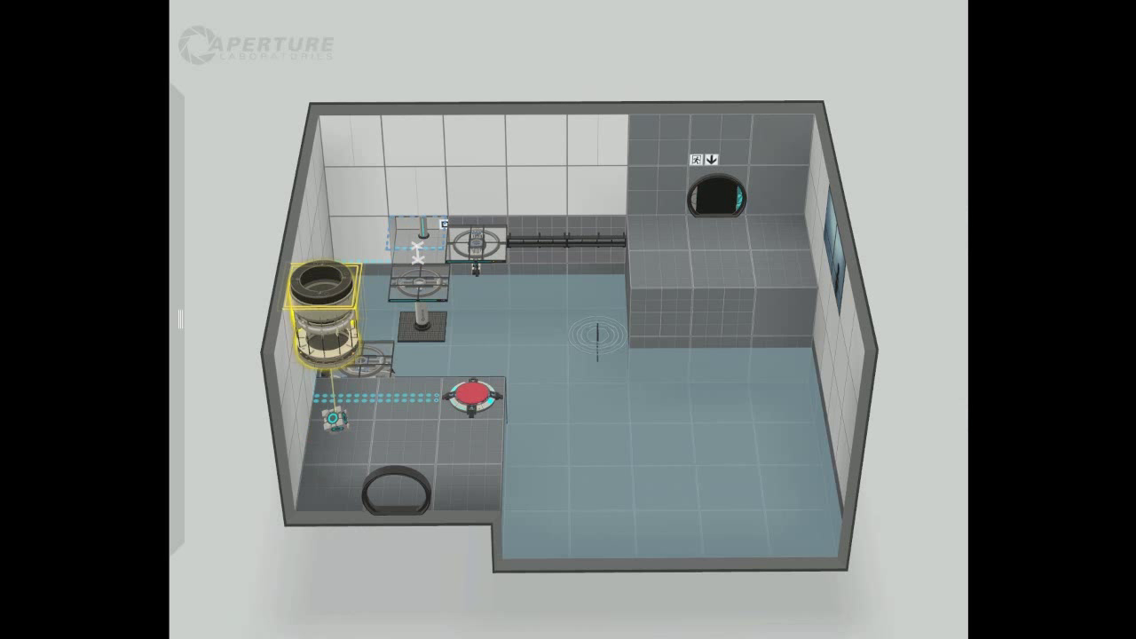
pyautogui.rightClick(347, 293)
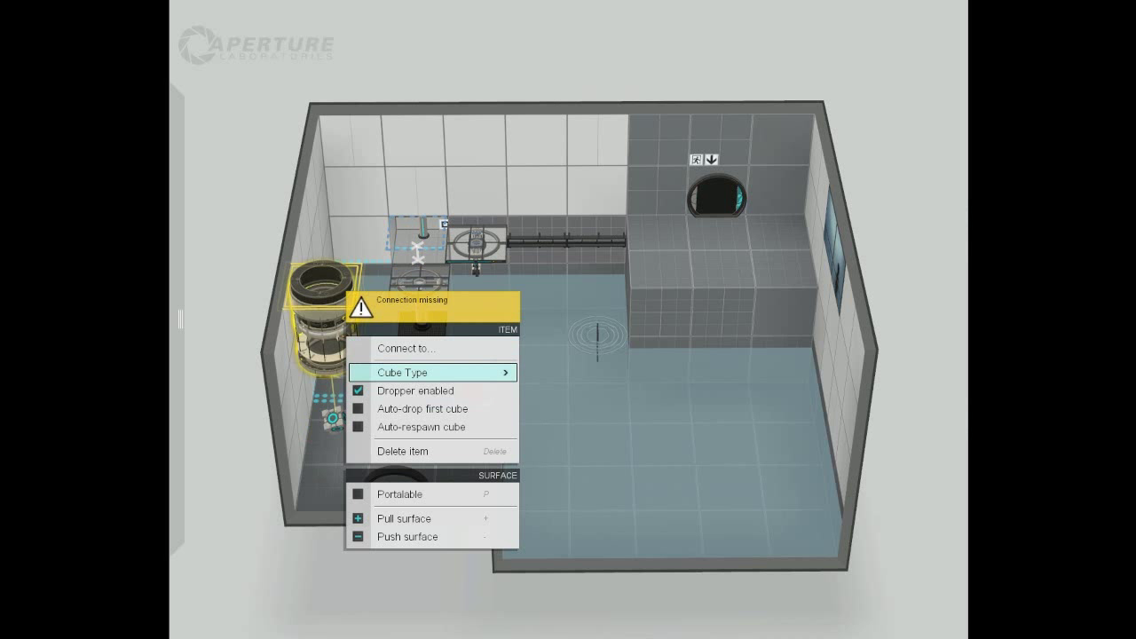
pyautogui.moveTo(417, 373)
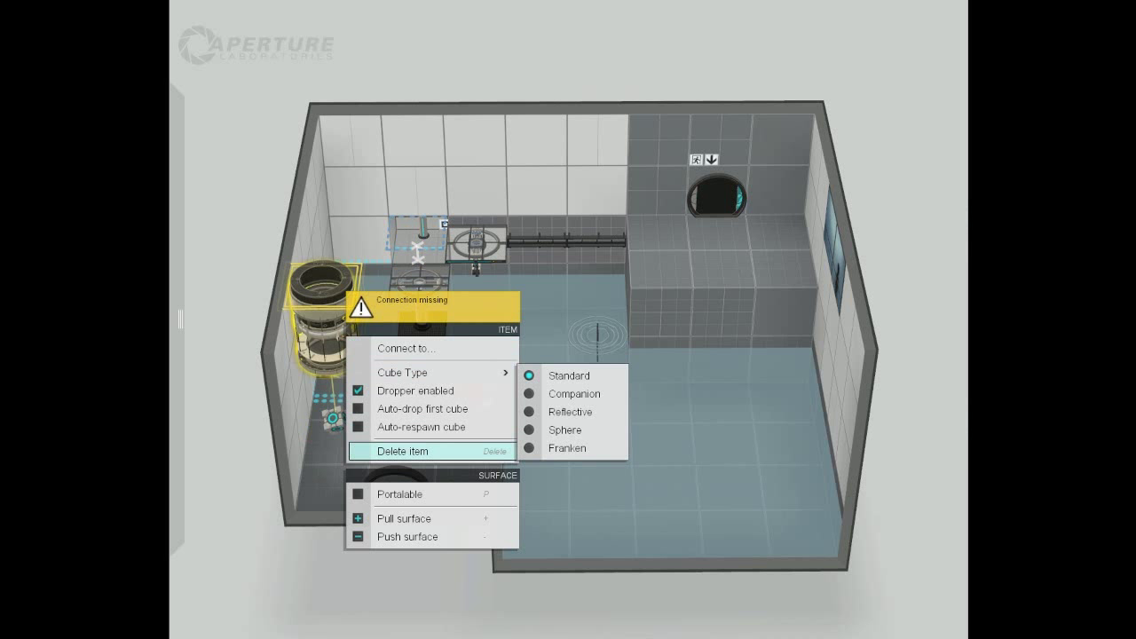
# Step: Place a pedestal button in the corner of the entry platform beside the entry door and connect it to the cube dropper
pyautogui.click(180, 320)
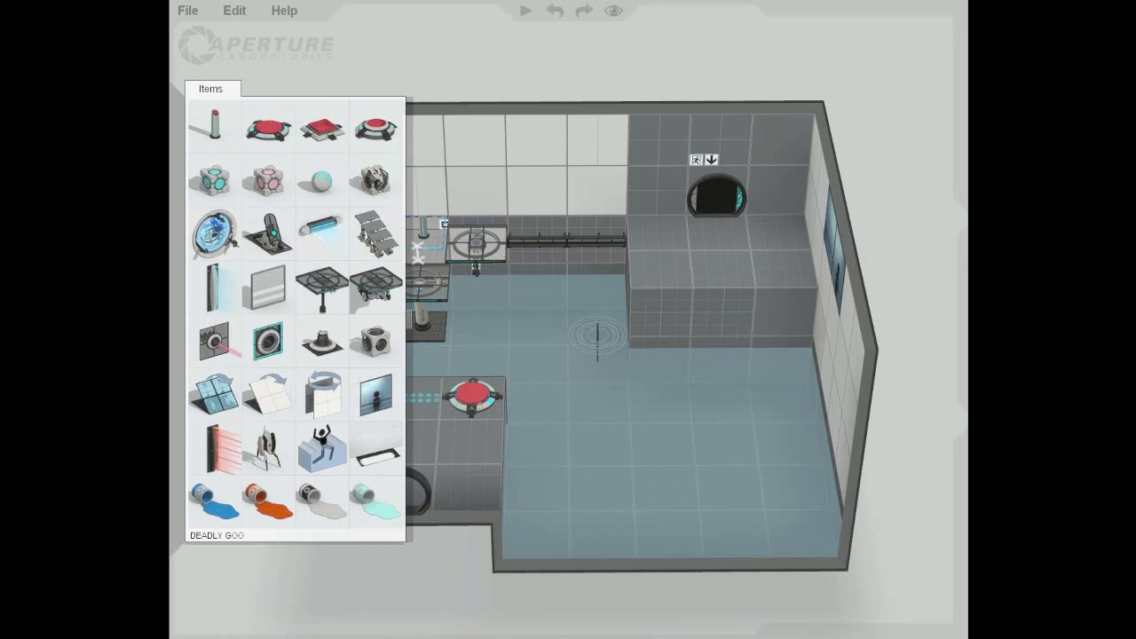
pyautogui.moveTo(274, 266); pyautogui.dragTo(309, 477)
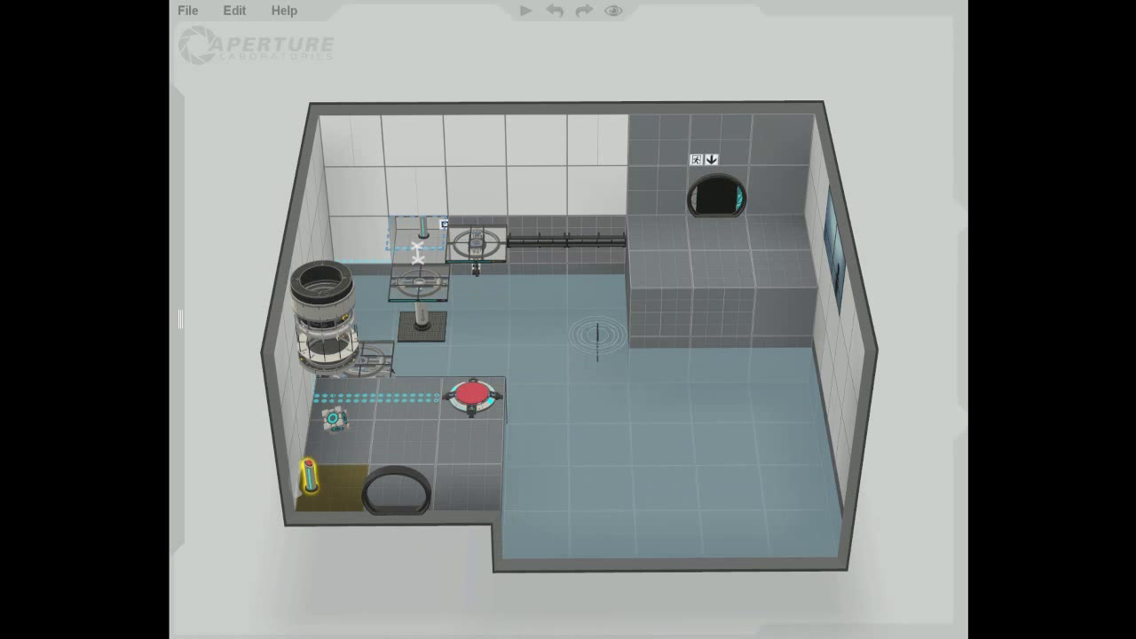
pyautogui.press('k')
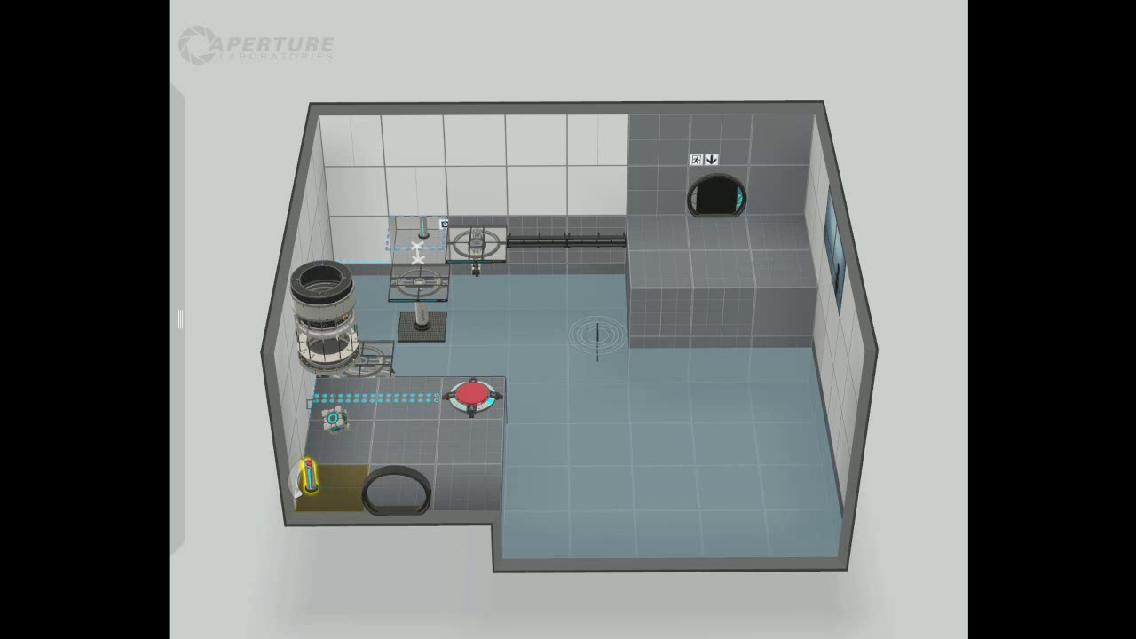
pyautogui.click(338, 342)
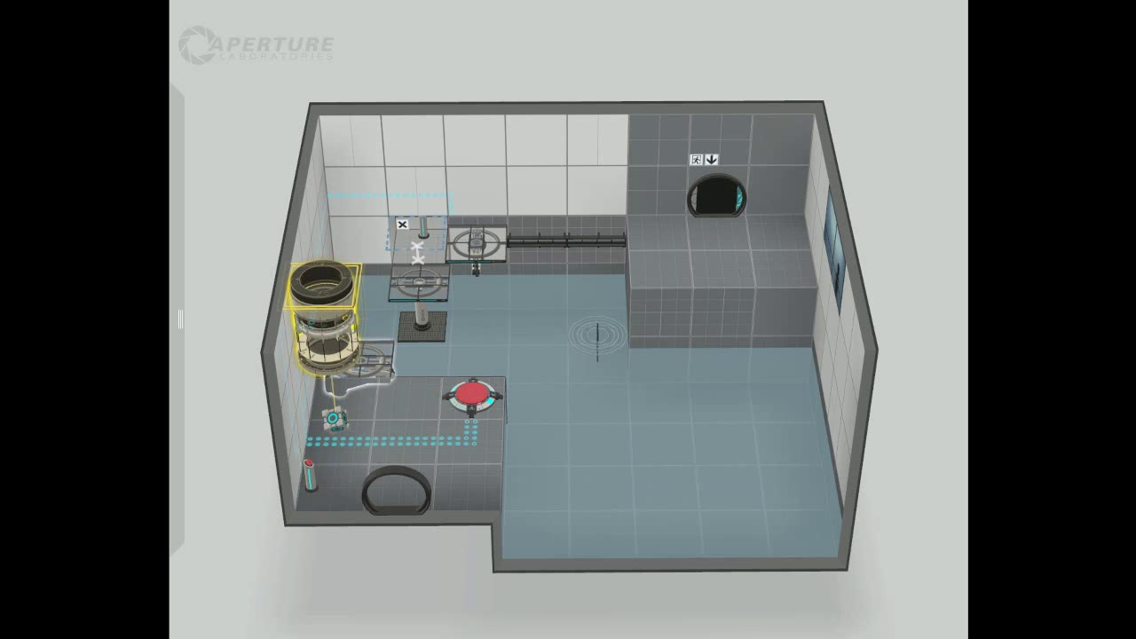
# Step: Inspect the chamber from another angle and rebuild it for play-testing
pyautogui.moveTo(335, 419); pyautogui.dragTo(965, 421, button='middle')
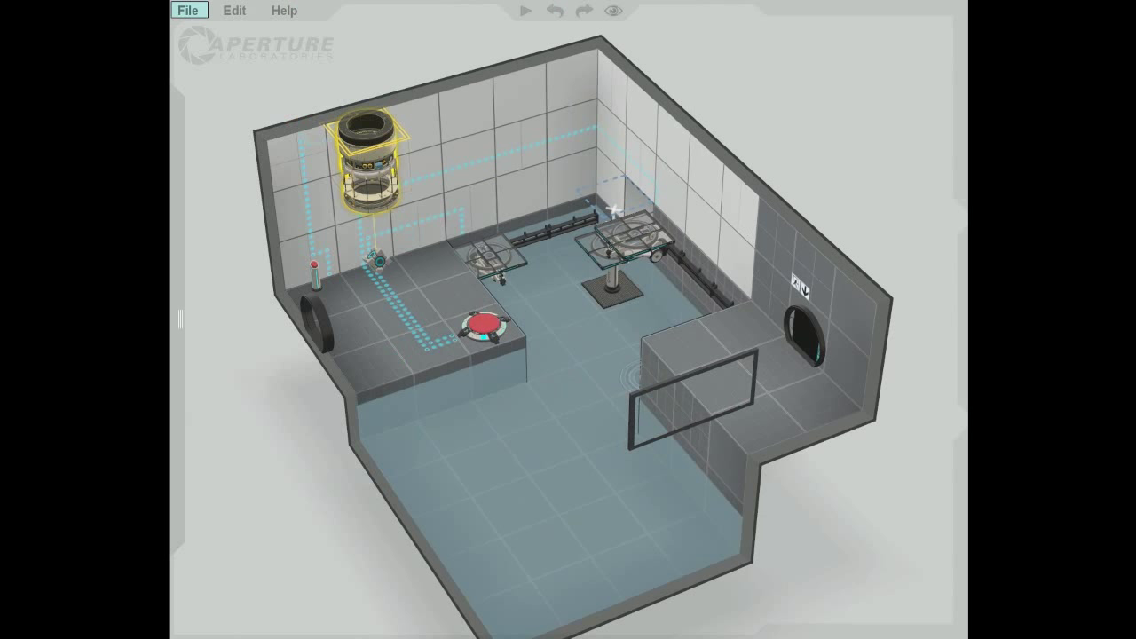
pyautogui.click(187, 10)
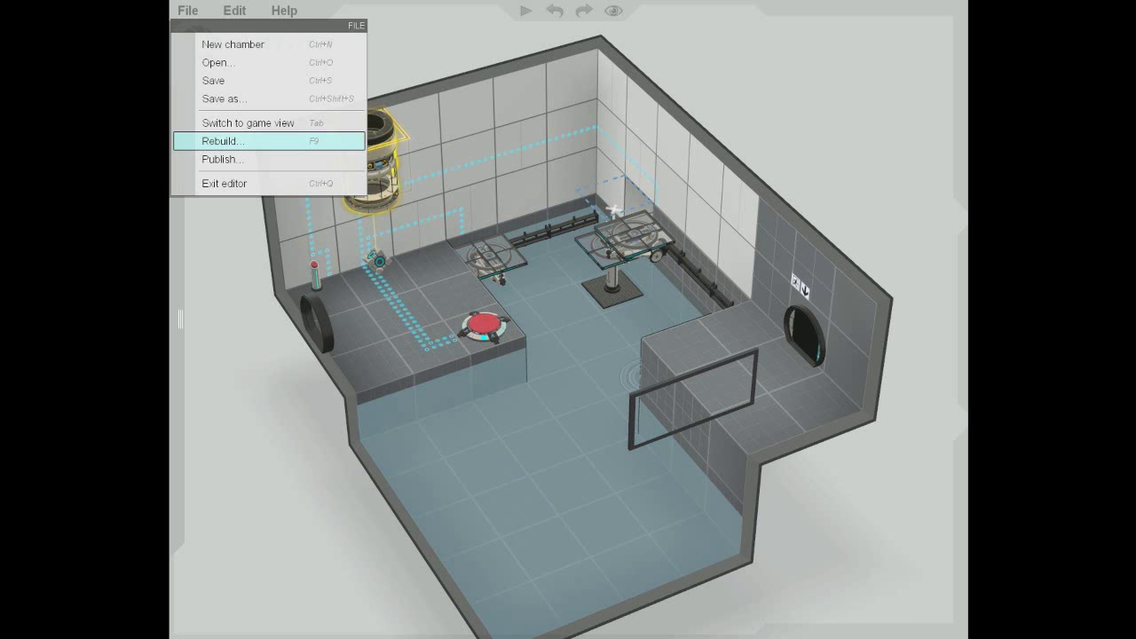
pyautogui.click(222, 141)
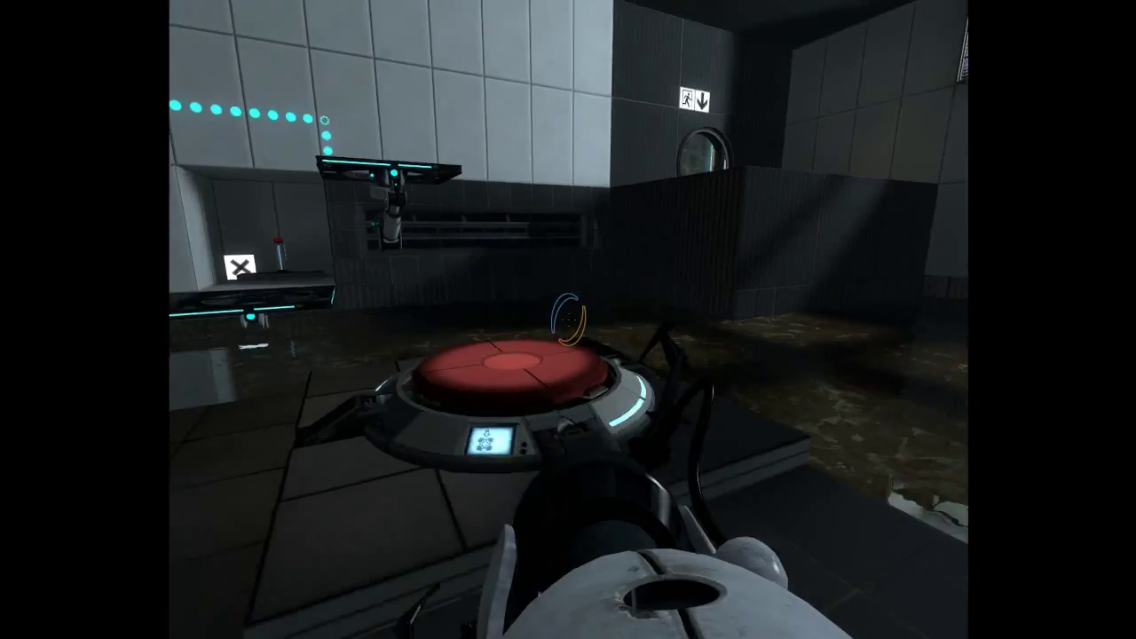
# Step: Play-test the floor button by stepping on and off it and watching the connected track platforms
pyautogui.press('w')
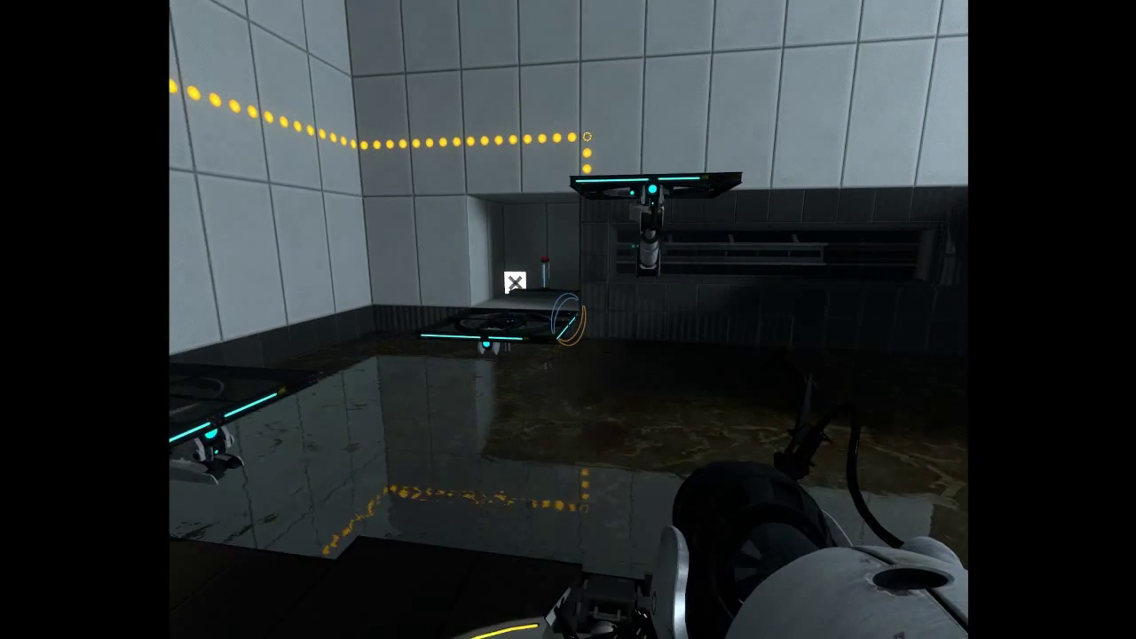
pyautogui.press('s')
pyautogui.press('a')
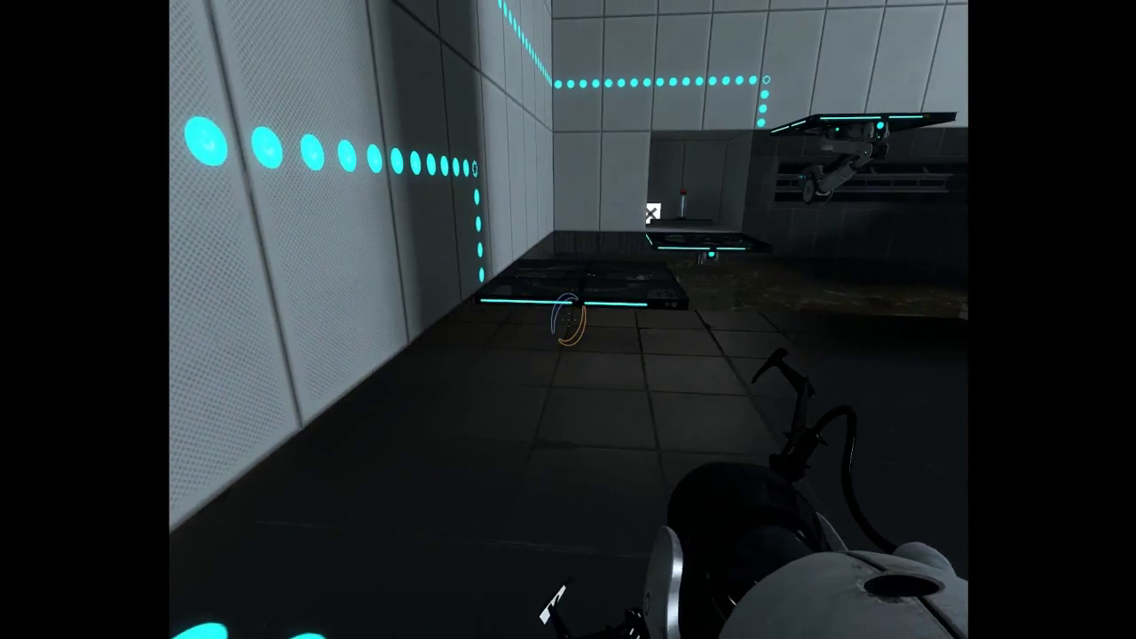
pyautogui.press('w')
pyautogui.press('d')
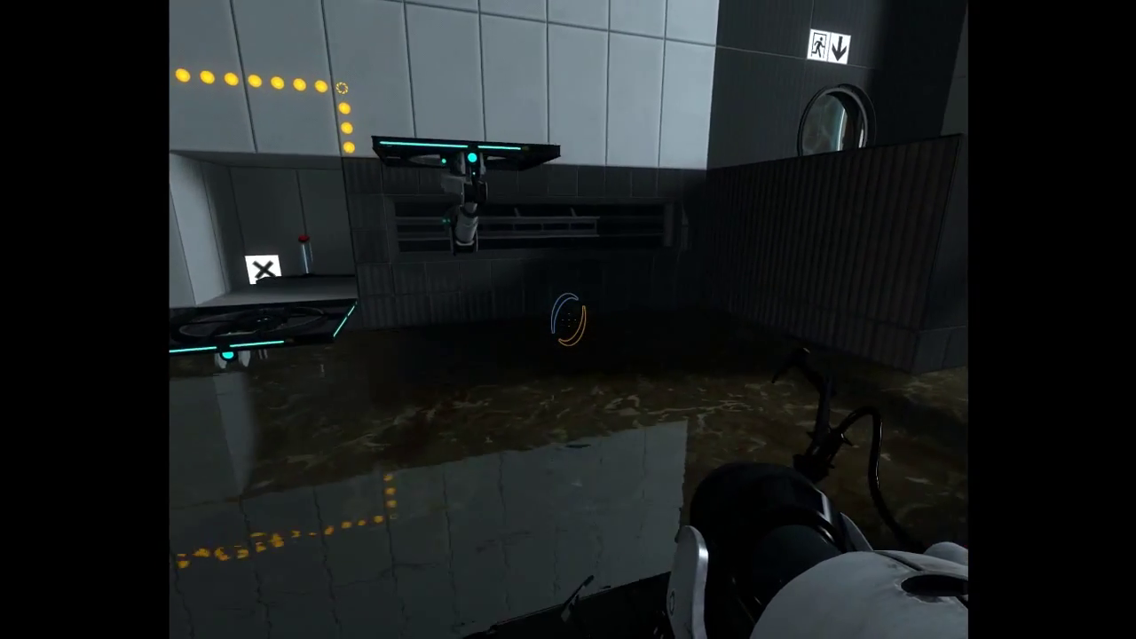
pyautogui.press('s')
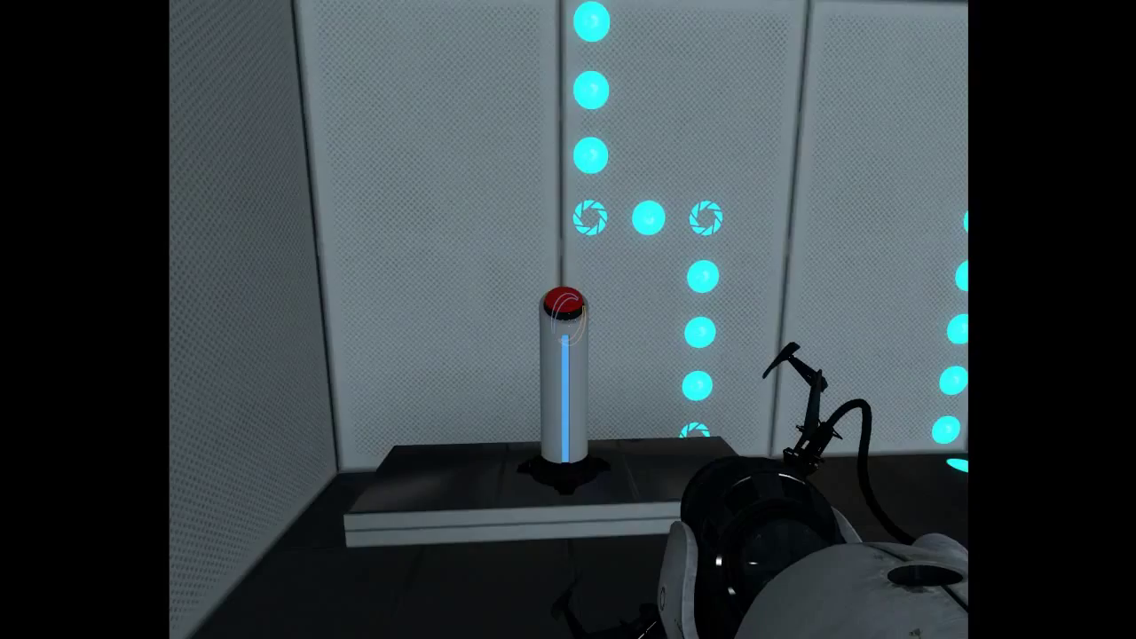
# Step: Dispense the cube with the pedestal button, hold the floor button down with it, and ride the platforms through the exit
pyautogui.press('e')
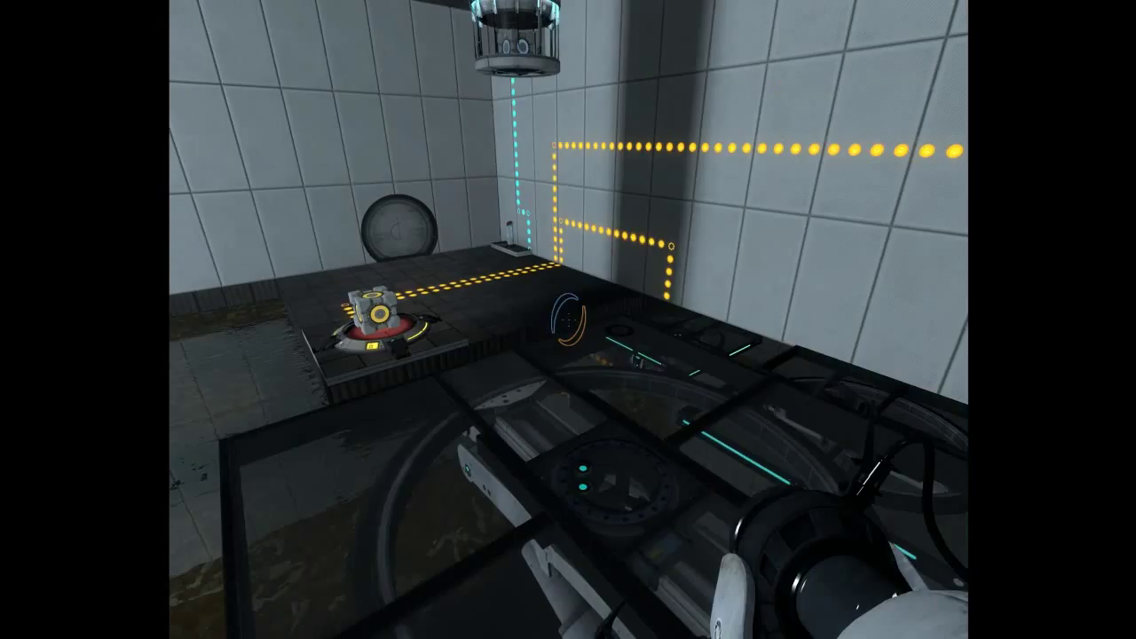
pyautogui.press('w')
pyautogui.press('space')
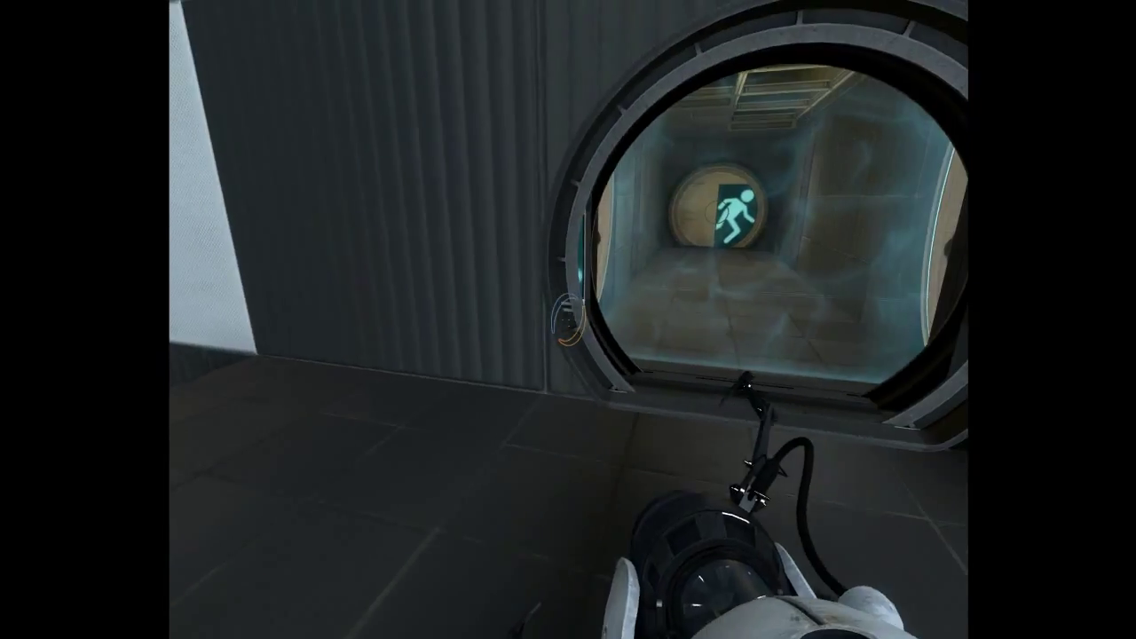
pyautogui.press('w')
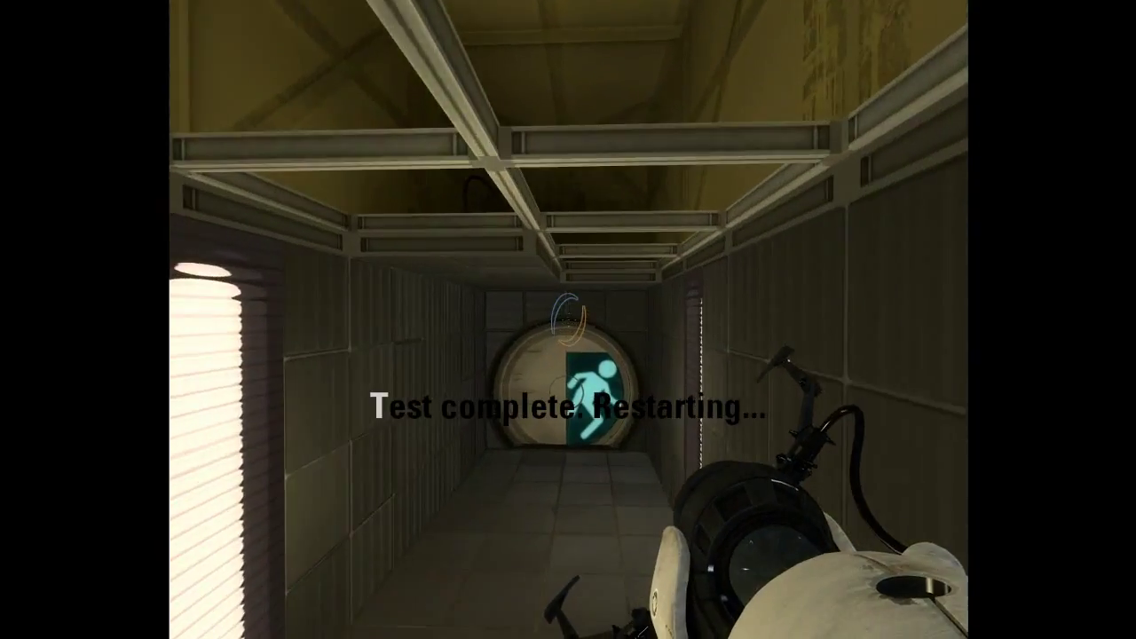
# Step: Return to the chamber editor and move the pedestal button in the wall alcove to the alcove's back edge
pyautogui.press('Escape')
pyautogui.click(345, 456)
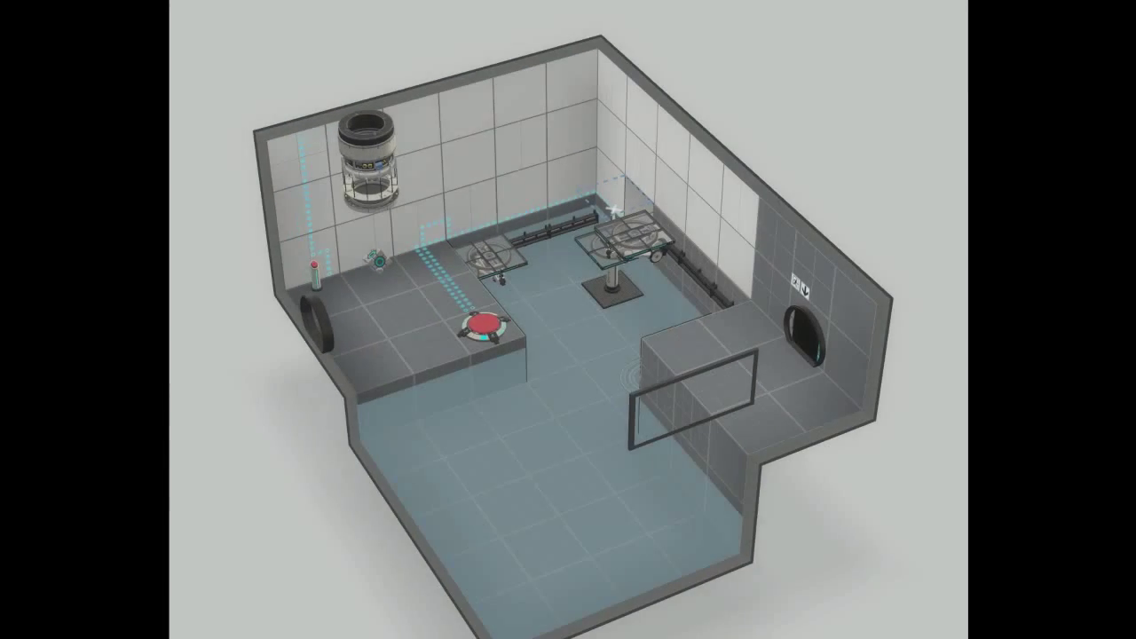
pyautogui.moveTo(568, 319); pyautogui.dragTo(746, 354, button='middle')
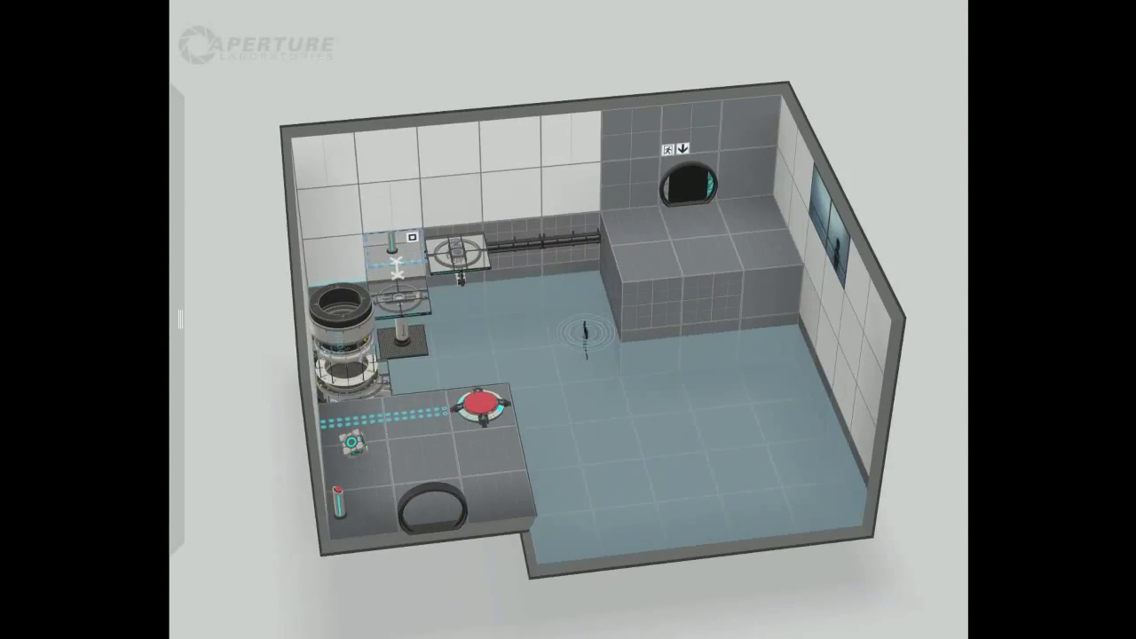
pyautogui.moveTo(568, 319); pyautogui.dragTo(785, 339, button='middle')
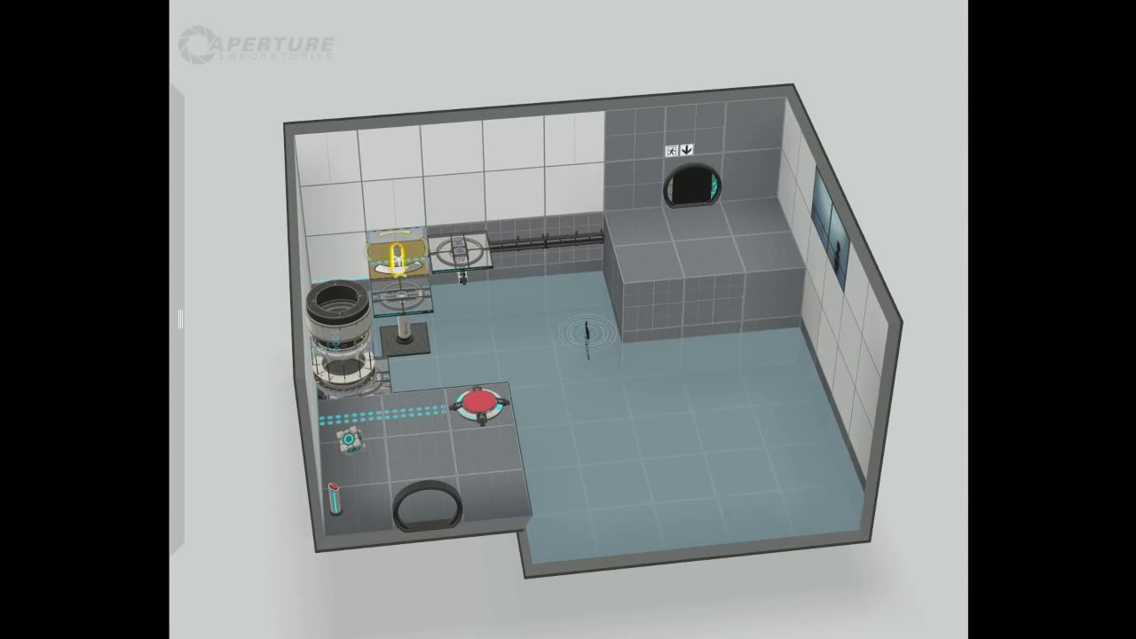
pyautogui.moveTo(397, 268); pyautogui.dragTo(395, 234)
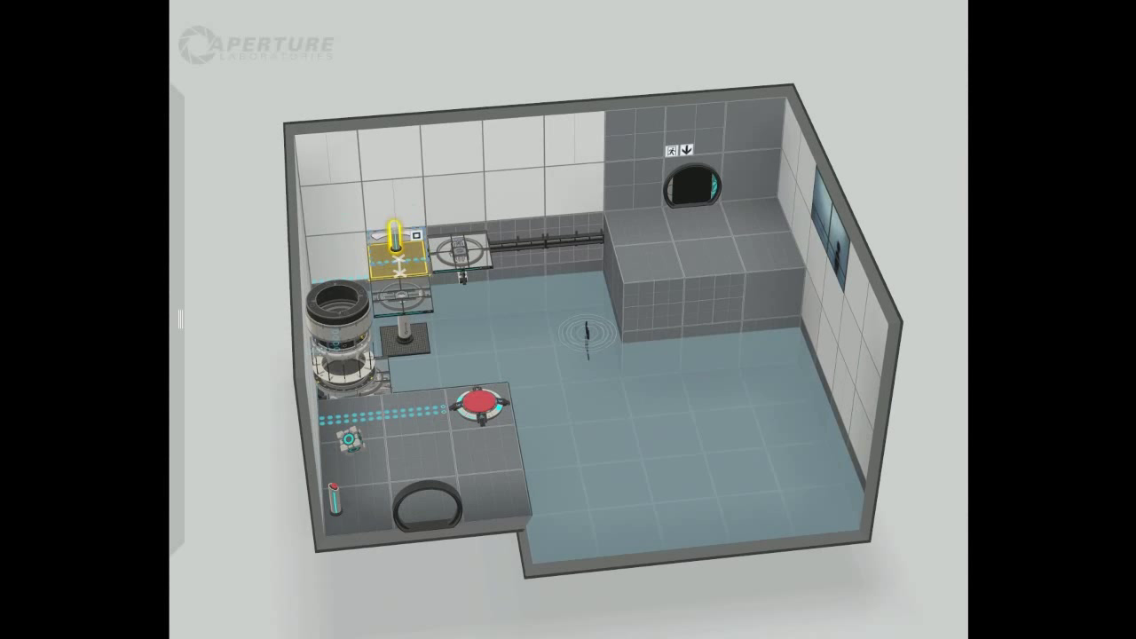
# Step: Place a faith plate on the exit platform in front of the exit door
pyautogui.moveTo(180, 302)
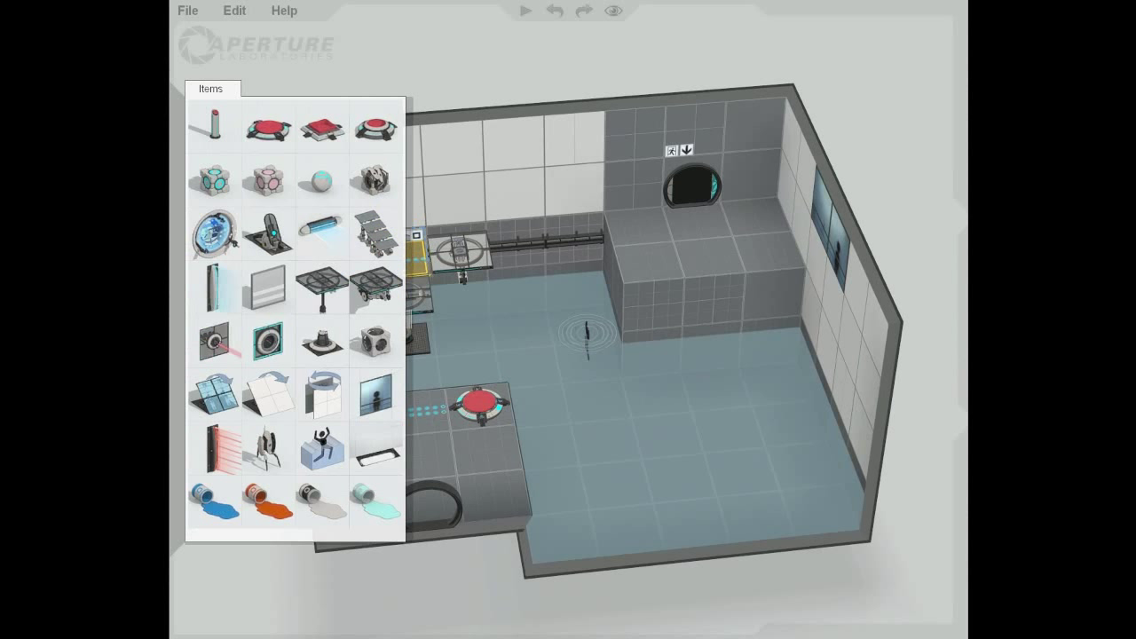
pyautogui.moveTo(218, 363); pyautogui.dragTo(284, 355)
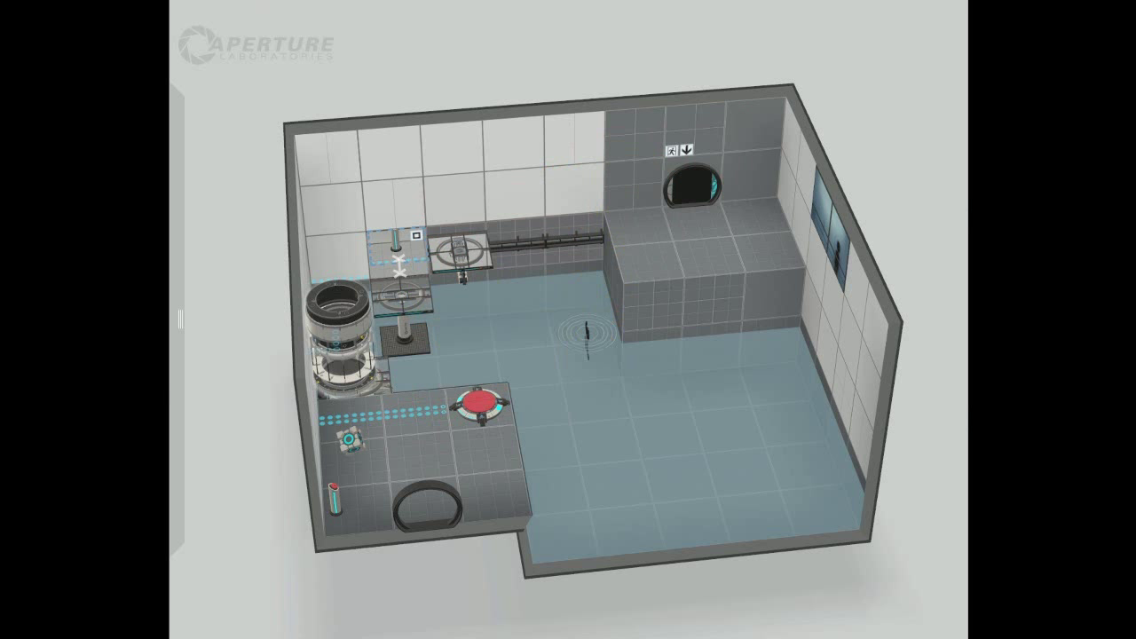
pyautogui.moveTo(181, 337)
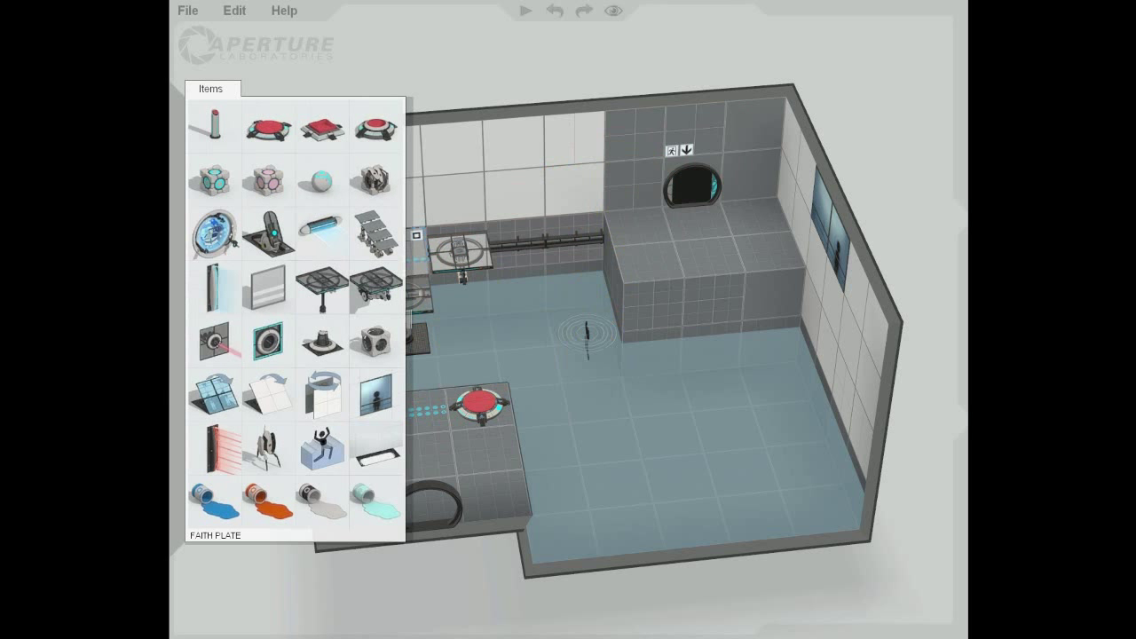
pyautogui.moveTo(269, 233); pyautogui.dragTo(789, 413)
pyautogui.moveTo(790, 412); pyautogui.dragTo(875, 413, button='middle')
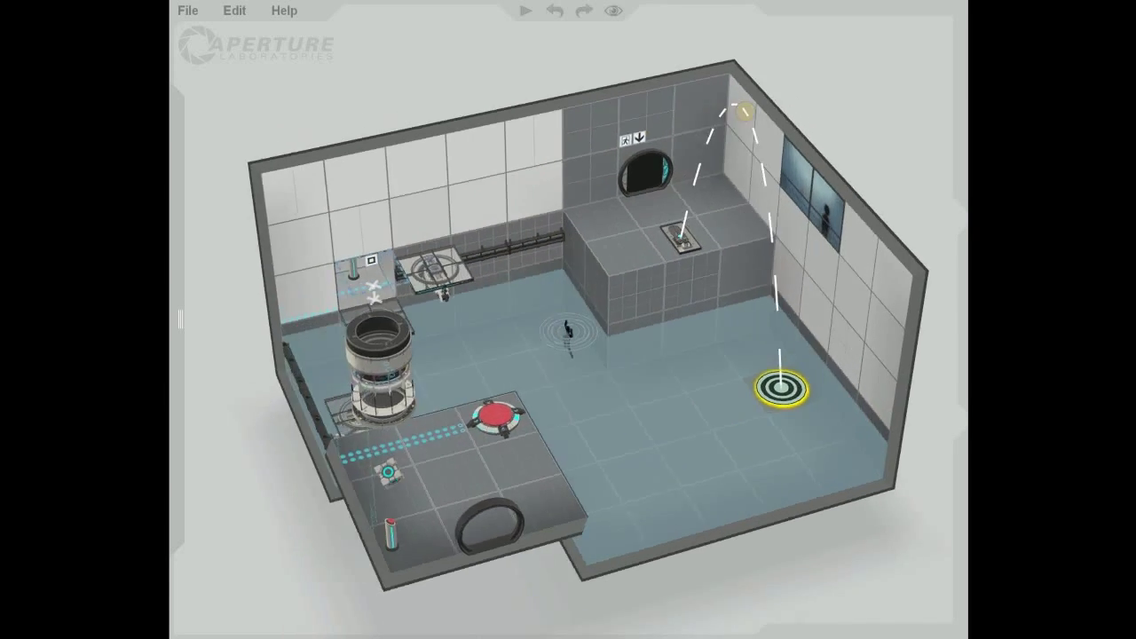
# Step: Extend a raised alcove into the wall opposite the exit, near the observation window, and put the faith plate's target on its floor
pyautogui.moveTo(781, 387); pyautogui.dragTo(487, 132)
pyautogui.click(311, 209)
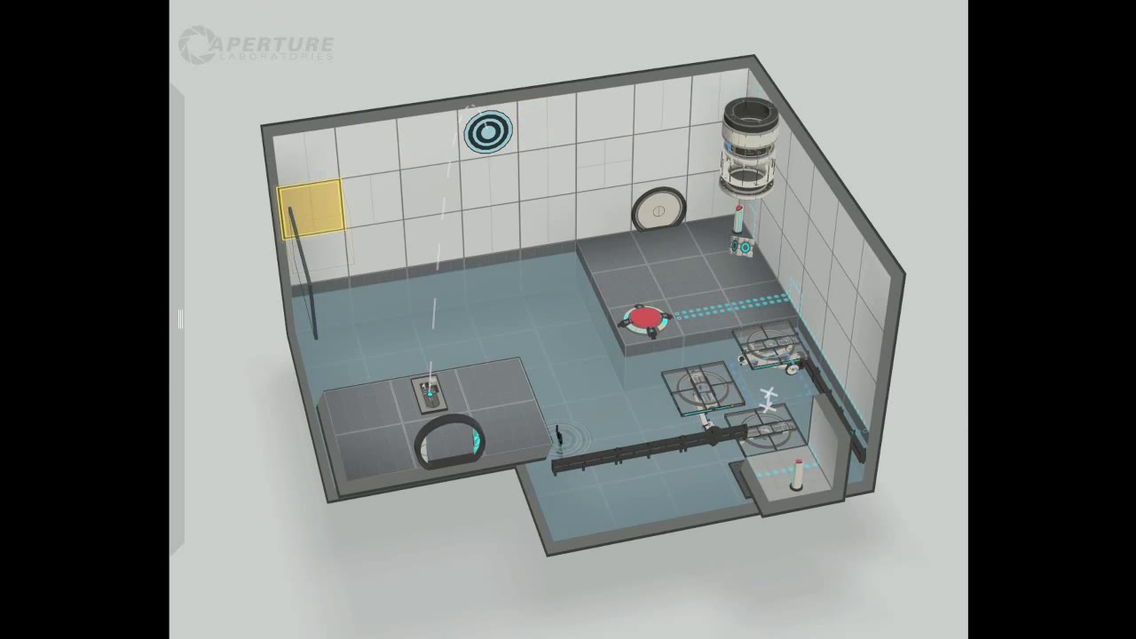
pyautogui.moveTo(311, 210); pyautogui.dragTo(393, 51)
pyautogui.moveTo(487, 132); pyautogui.dragTo(358, 173)
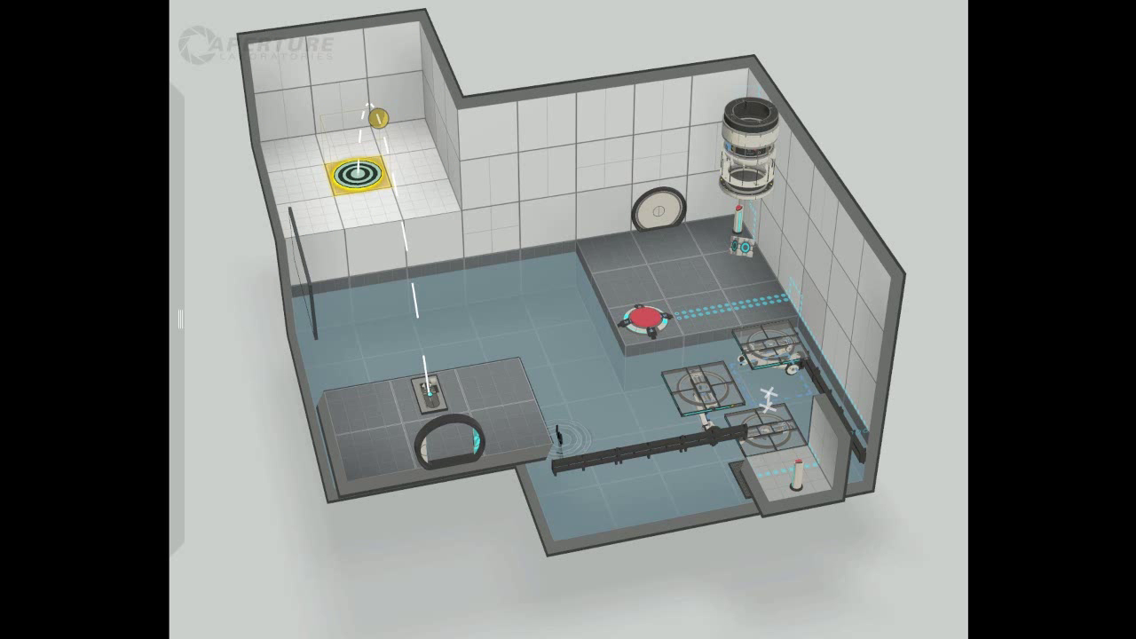
# Step: Make all the inner surfaces of the raised alcove around the faith plate target non-portalable
pyautogui.click(317, 258)
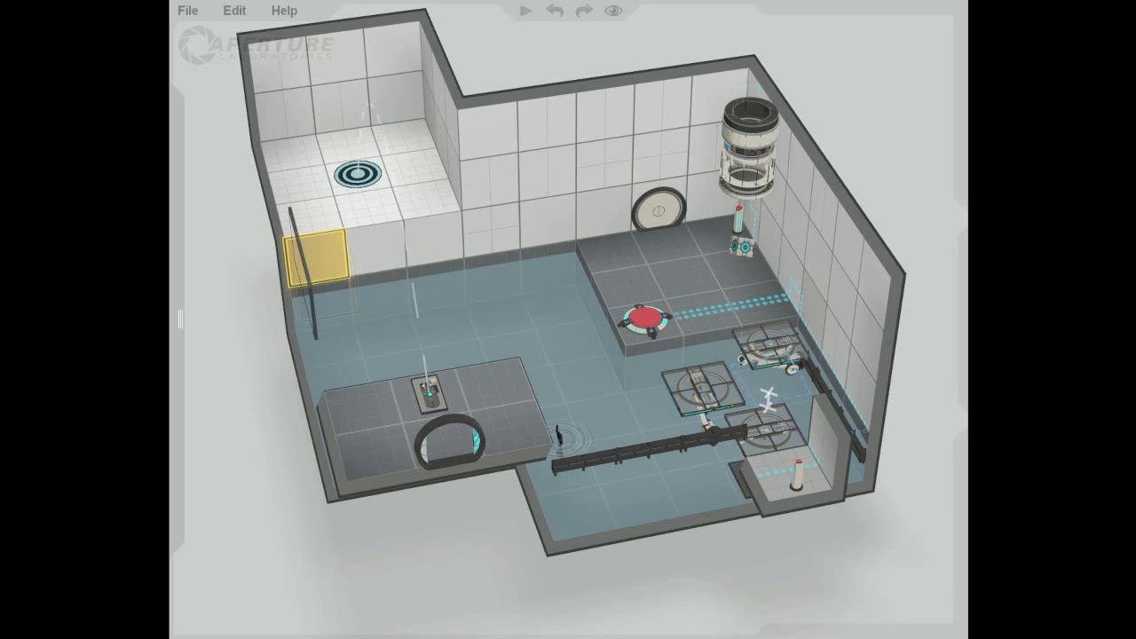
pyautogui.keyDown('shift'); pyautogui.click(280, 64); pyautogui.keyUp('shift')
pyautogui.click(455, 172)
pyautogui.keyDown('shift'); pyautogui.click(280, 66); pyautogui.keyUp('shift')
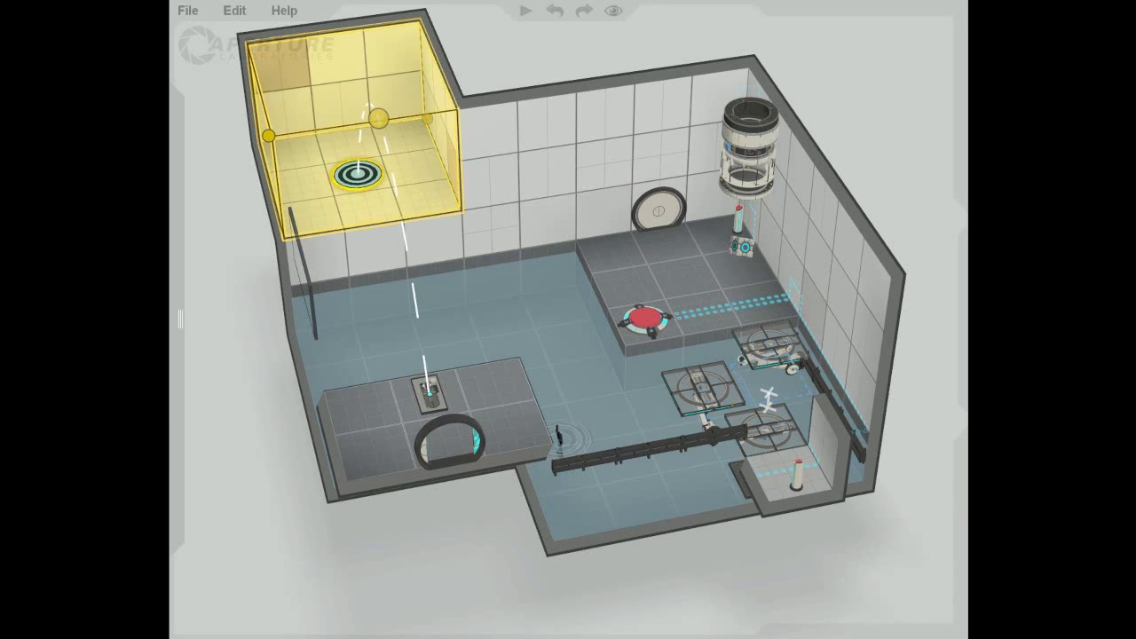
pyautogui.press('p')
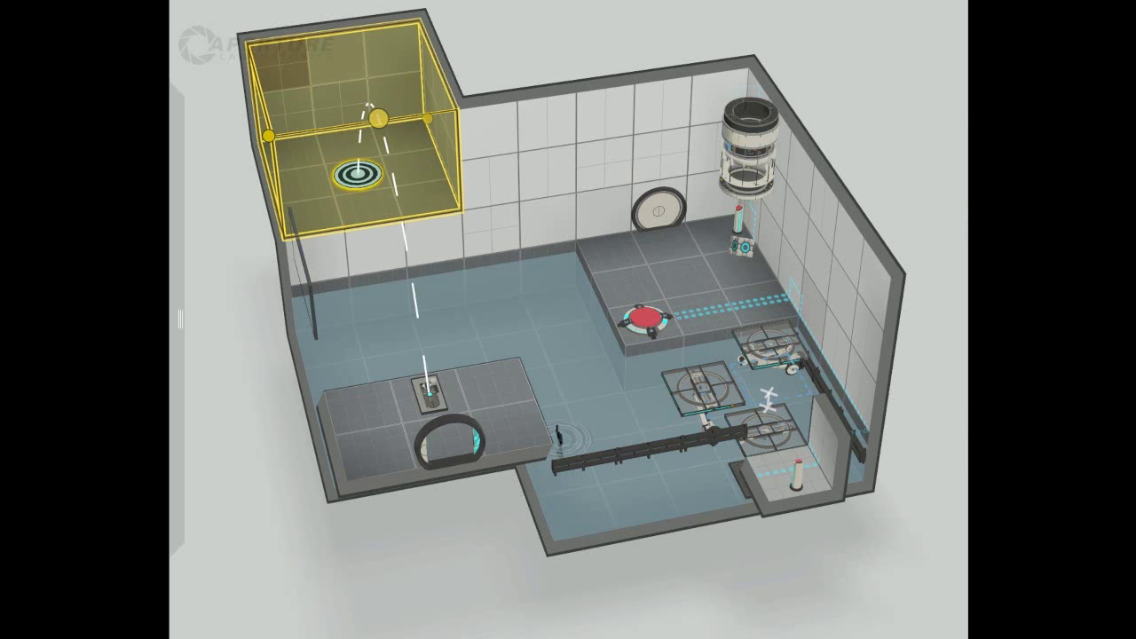
# Step: Make the inner surfaces of the low wall alcove holding the pedestal button non-portalable
pyautogui.moveTo(497, 355); pyautogui.dragTo(946, 351, button='middle')
pyautogui.click(463, 195)
pyautogui.keyDown('shift'); pyautogui.click(503, 197); pyautogui.keyUp('shift')
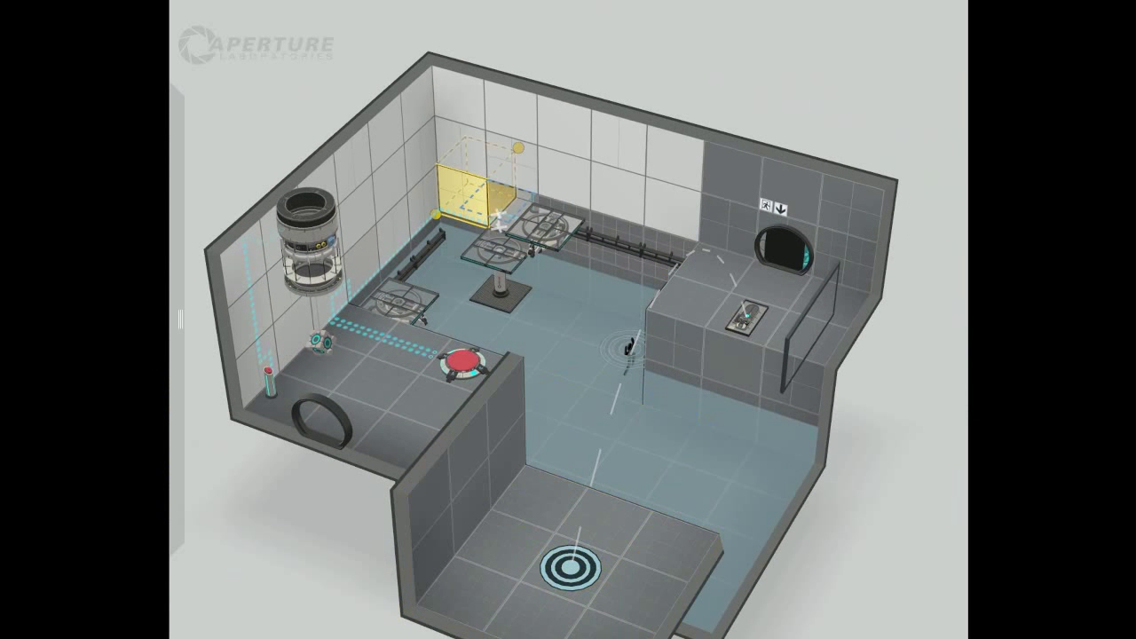
pyautogui.click(524, 194)
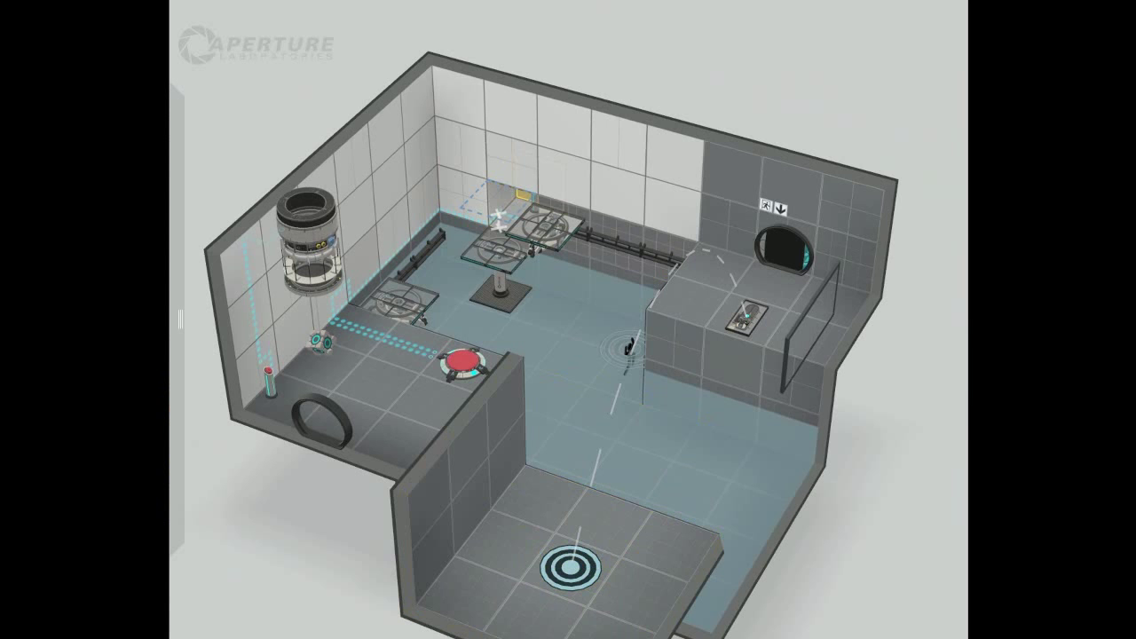
pyautogui.moveTo(524, 222); pyautogui.dragTo(710, 226, button='middle')
pyautogui.moveTo(399, 252); pyautogui.dragTo(339, 257)
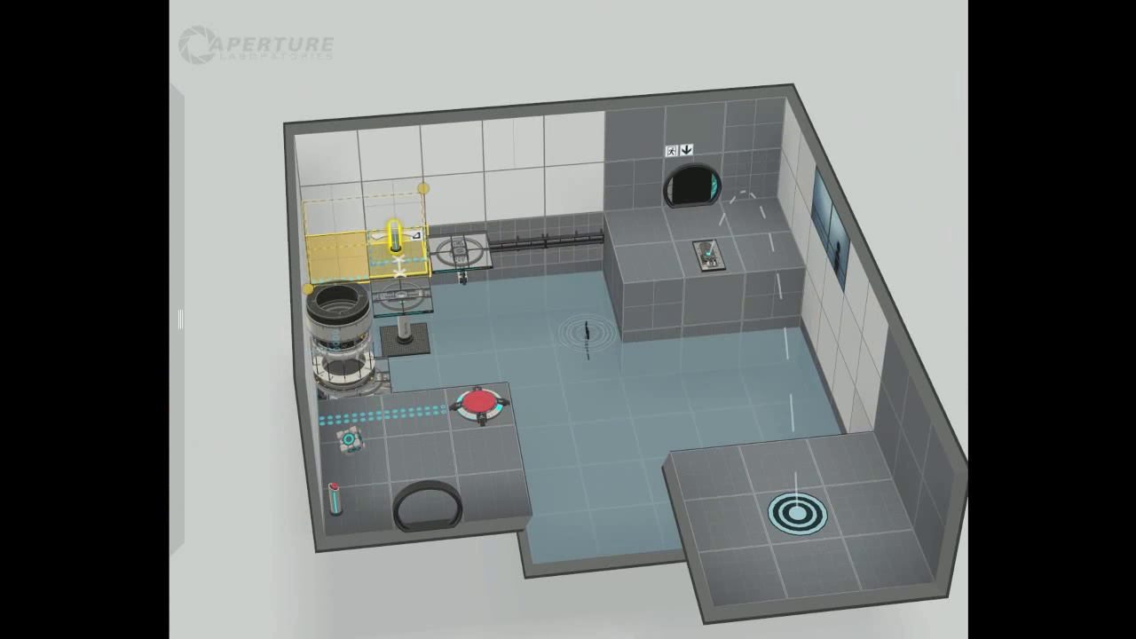
pyautogui.press('p')
# Step: Make the remaining white panels on the exit wall and the side wall section between it and the observation window non-portalable
pyautogui.click(328, 157)
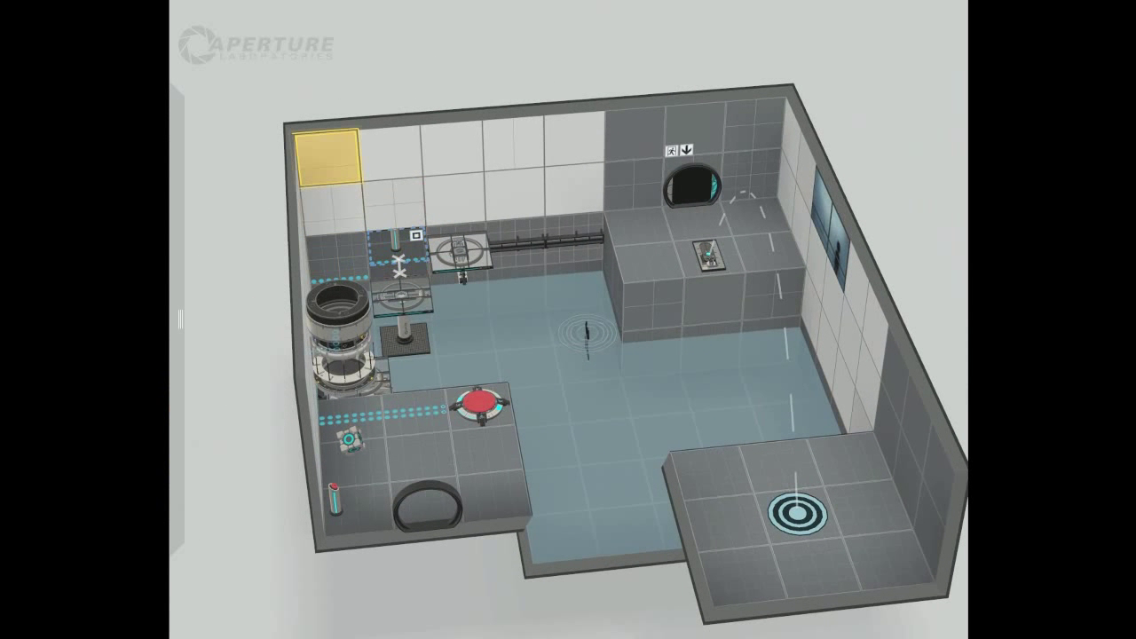
pyautogui.moveTo(328, 158); pyautogui.dragTo(575, 189)
pyautogui.press('p')
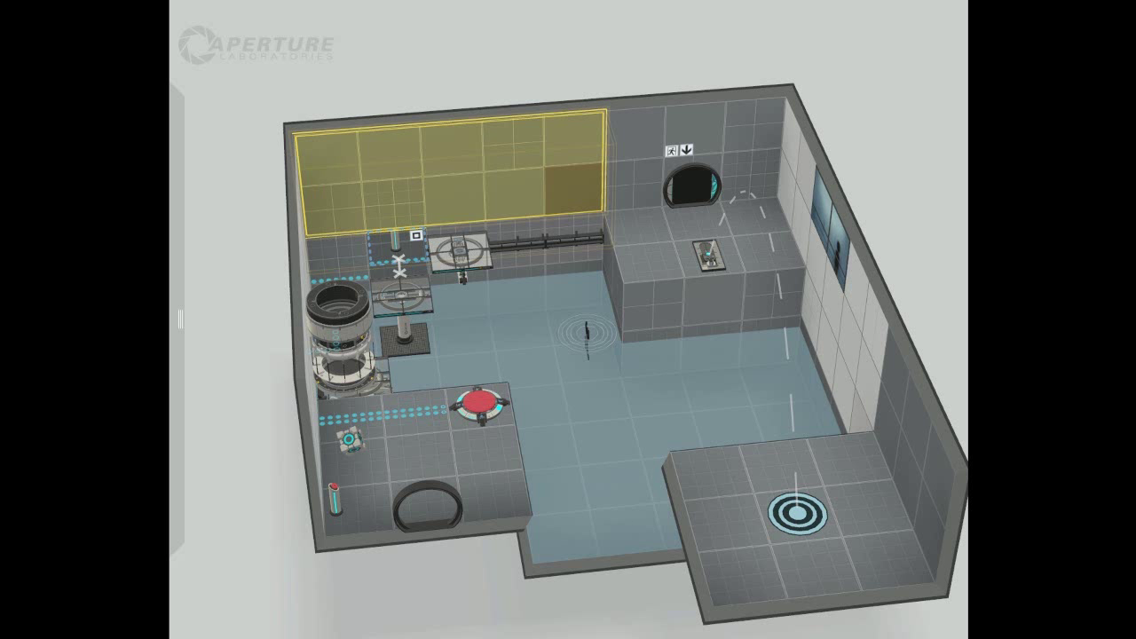
pyautogui.keyDown('shift'); pyautogui.click(788, 170); pyautogui.keyUp('shift')
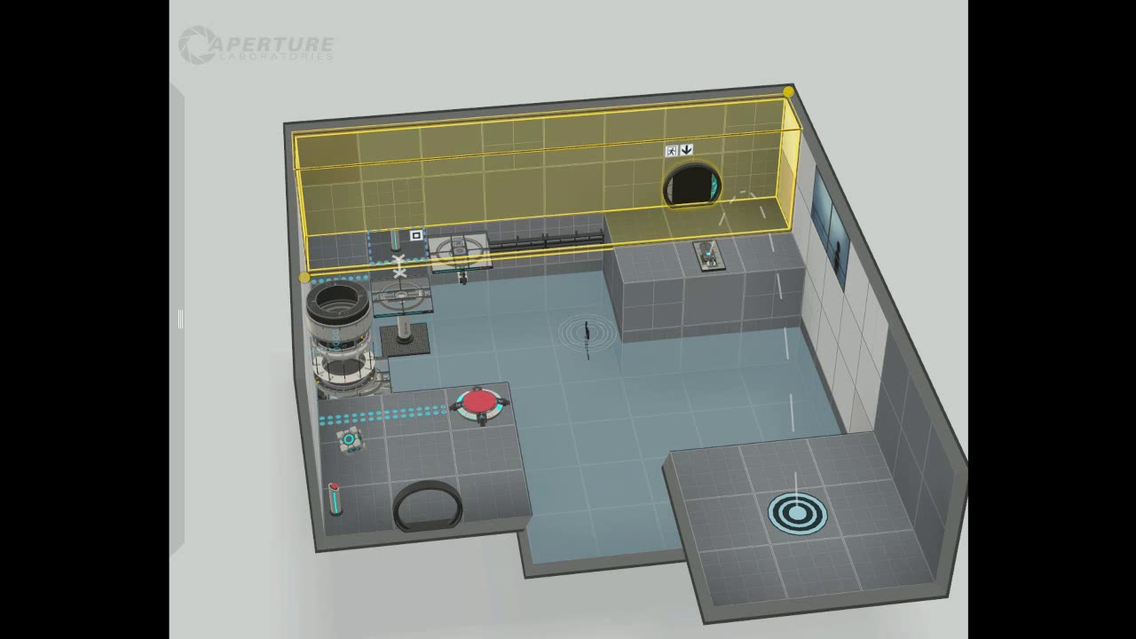
pyautogui.click(806, 172)
pyautogui.moveTo(805, 171); pyautogui.dragTo(787, 192)
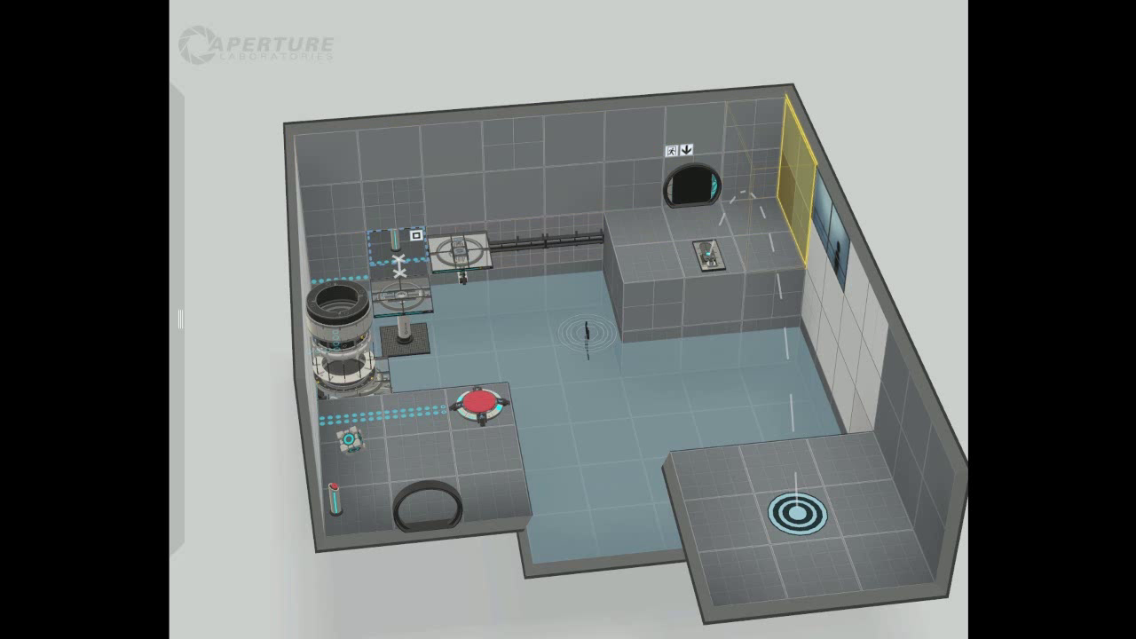
# Step: Raise the ceiling section above the exit platform and the faith plate's flight path
pyautogui.moveTo(551, 355); pyautogui.dragTo(843, 355, button='middle')
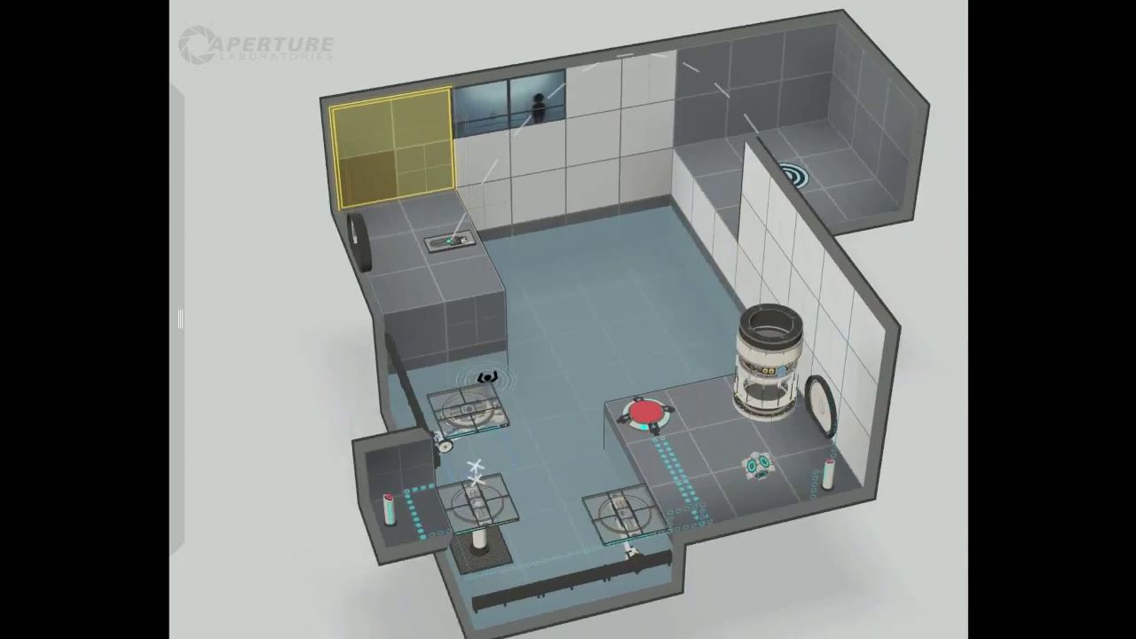
pyautogui.moveTo(426, 355); pyautogui.dragTo(754, 355, button='middle')
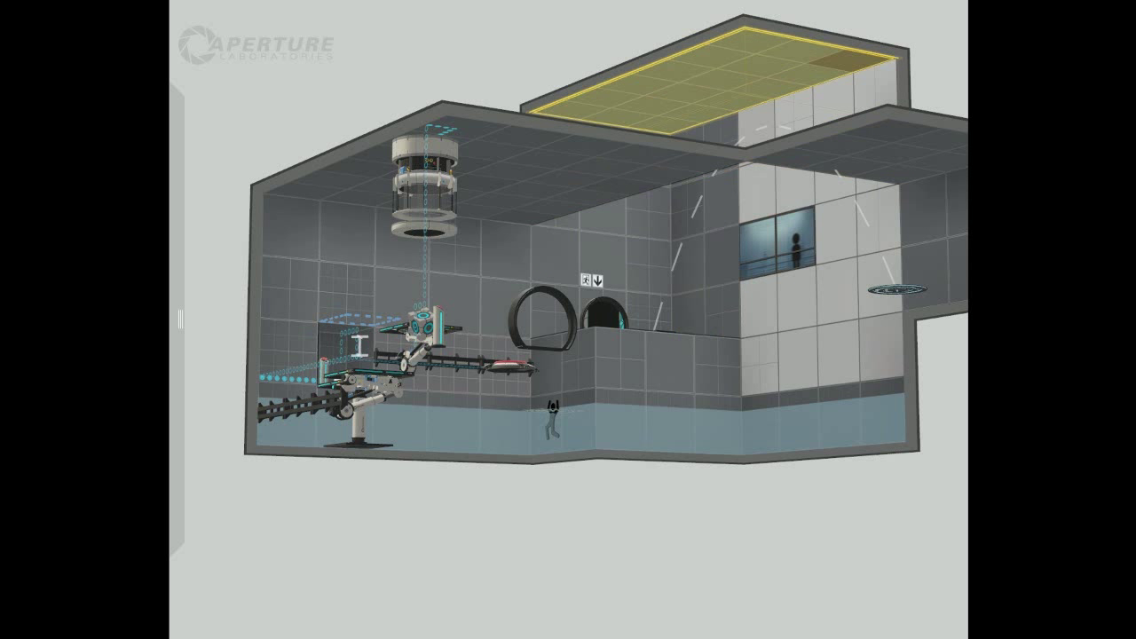
pyautogui.click(756, 124)
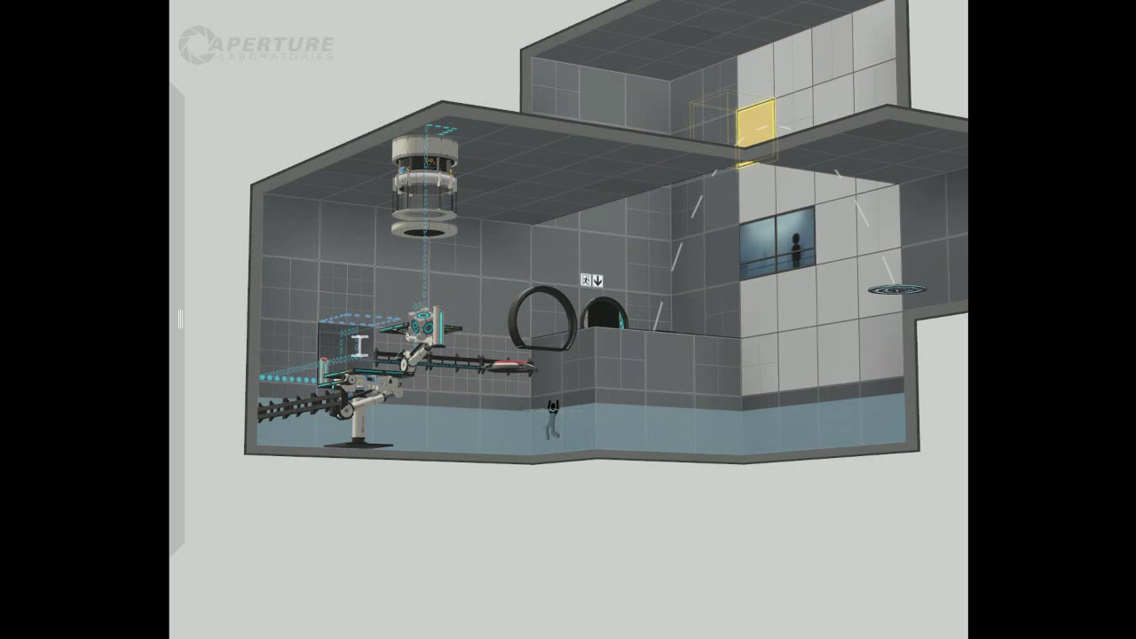
# Step: Raise the peak of the faith plate's launch arc and move its target closer to the goo-side edge of the alcove
pyautogui.click(652, 323)
pyautogui.click(654, 337)
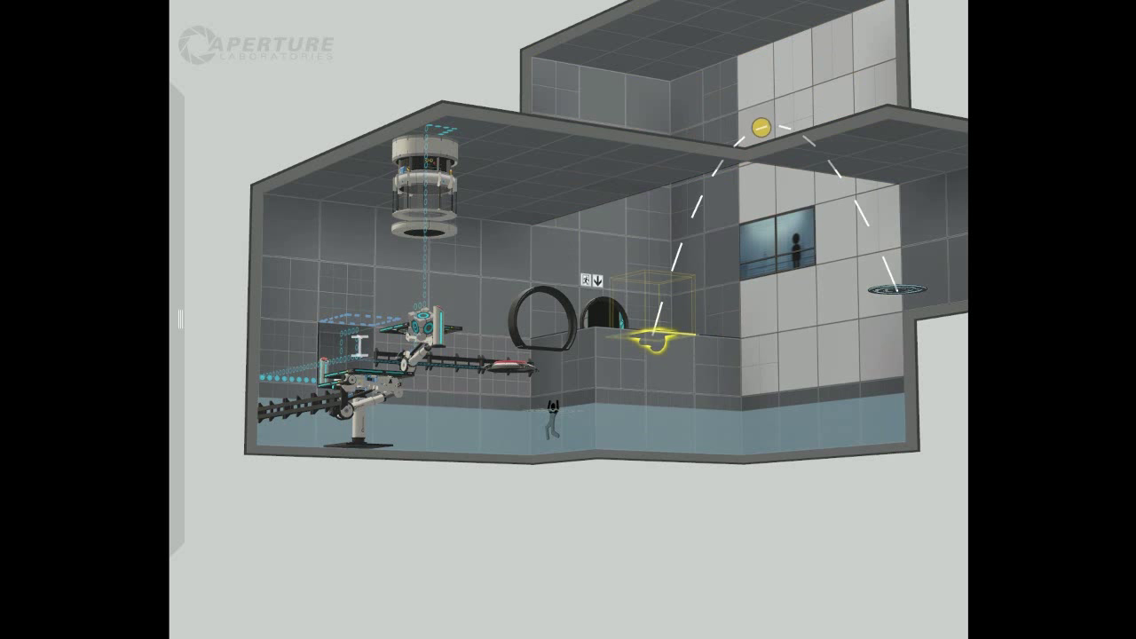
pyautogui.moveTo(761, 127); pyautogui.dragTo(761, 55)
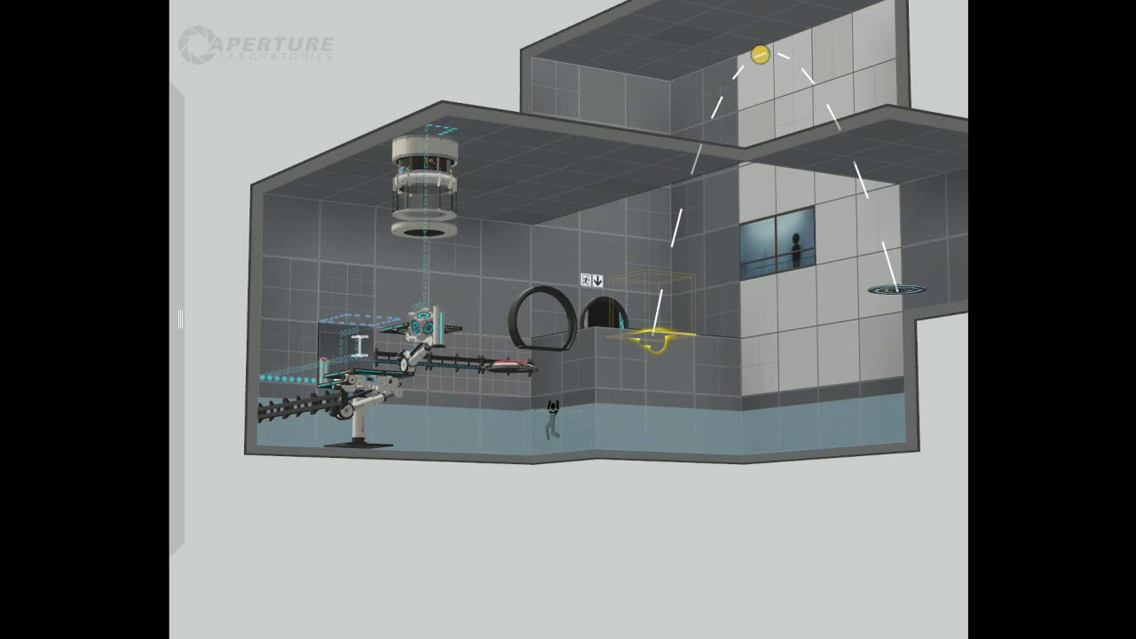
pyautogui.moveTo(761, 55); pyautogui.dragTo(786, 226, button='middle')
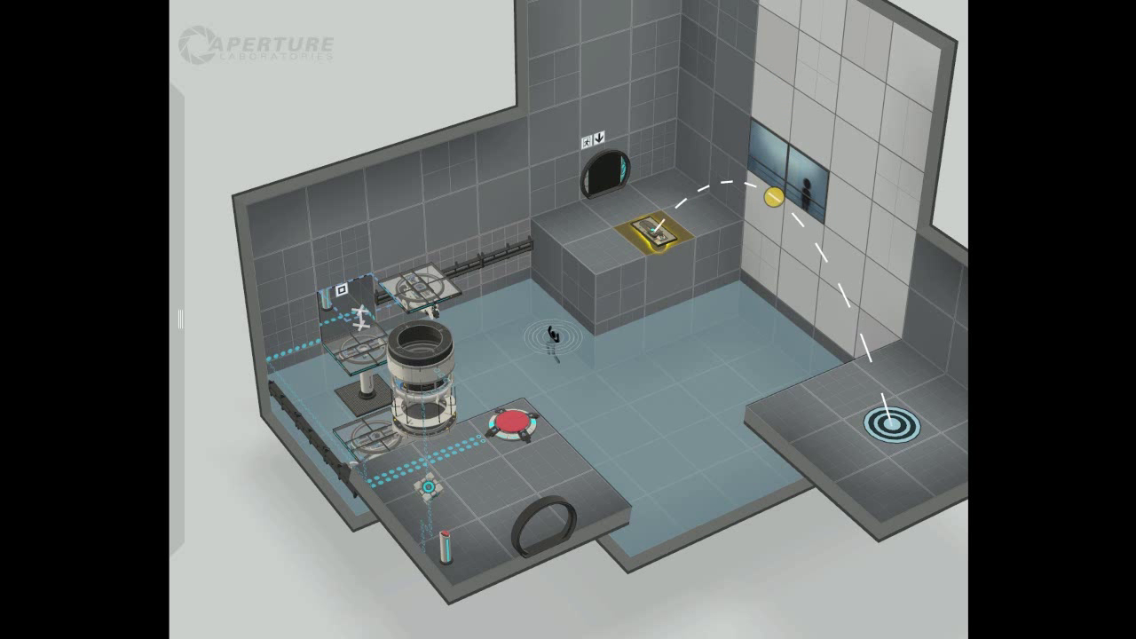
pyautogui.moveTo(781, 102); pyautogui.dragTo(785, 50)
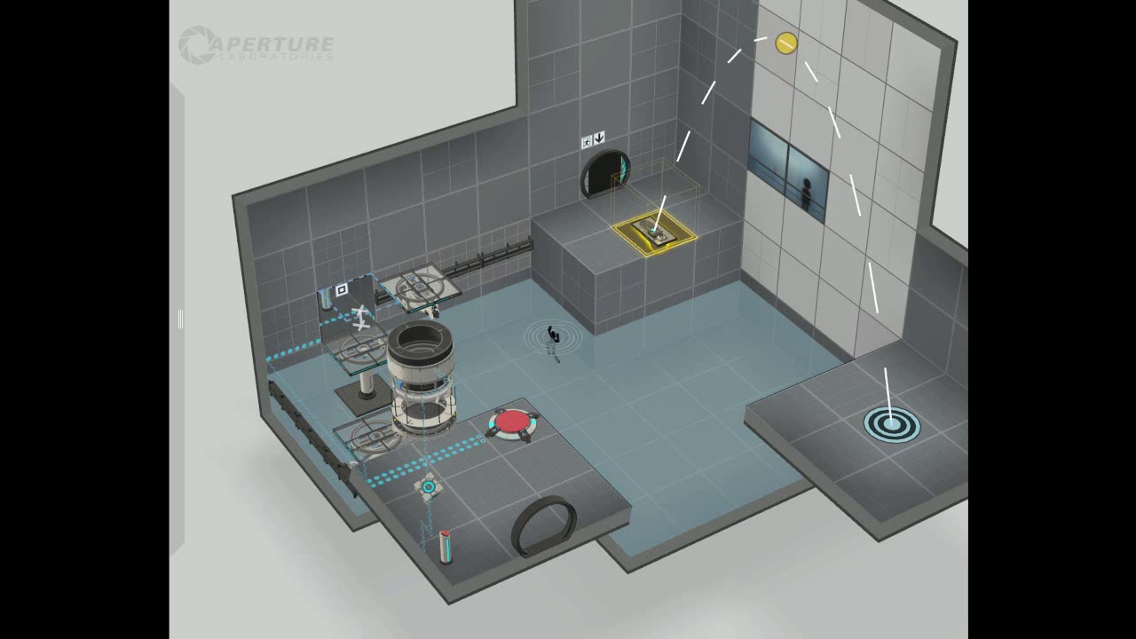
pyautogui.moveTo(891, 424); pyautogui.dragTo(847, 386)
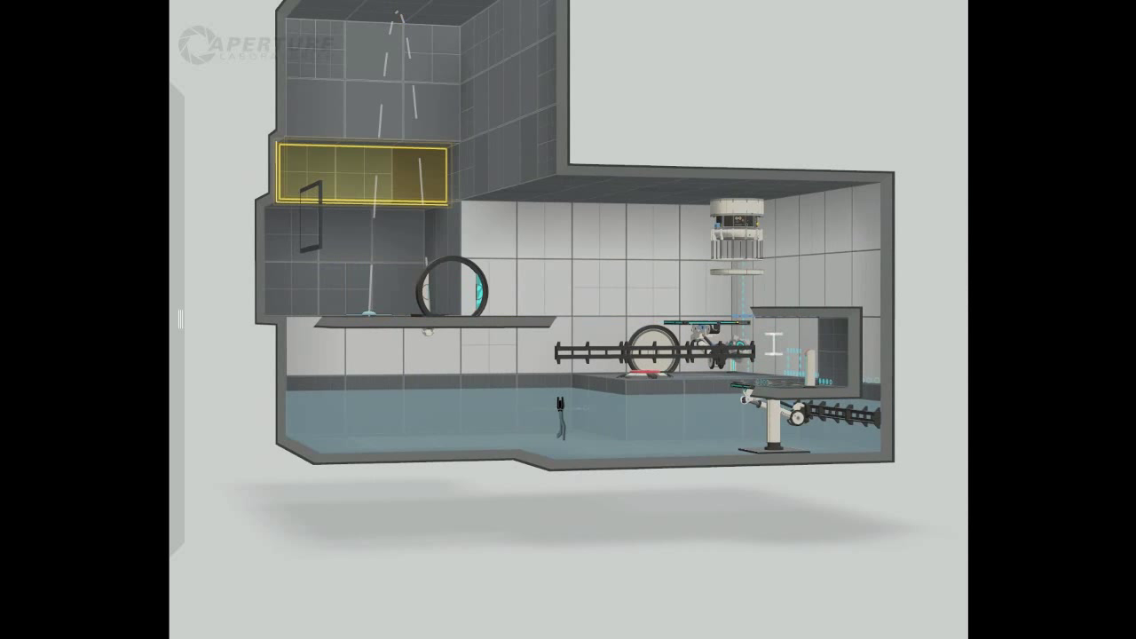
# Step: Recess the second row of wall panels above the raised alcove and place an observation window in its middle
pyautogui.moveTo(314, 107); pyautogui.dragTo(432, 113)
pyautogui.press('-')
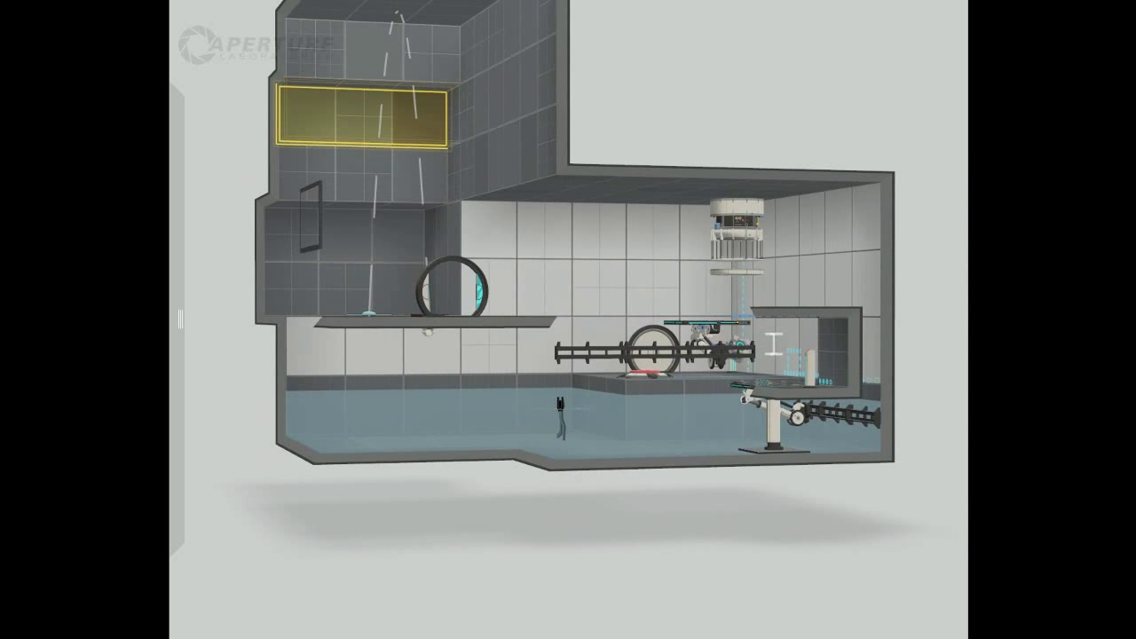
pyautogui.moveTo(179, 301)
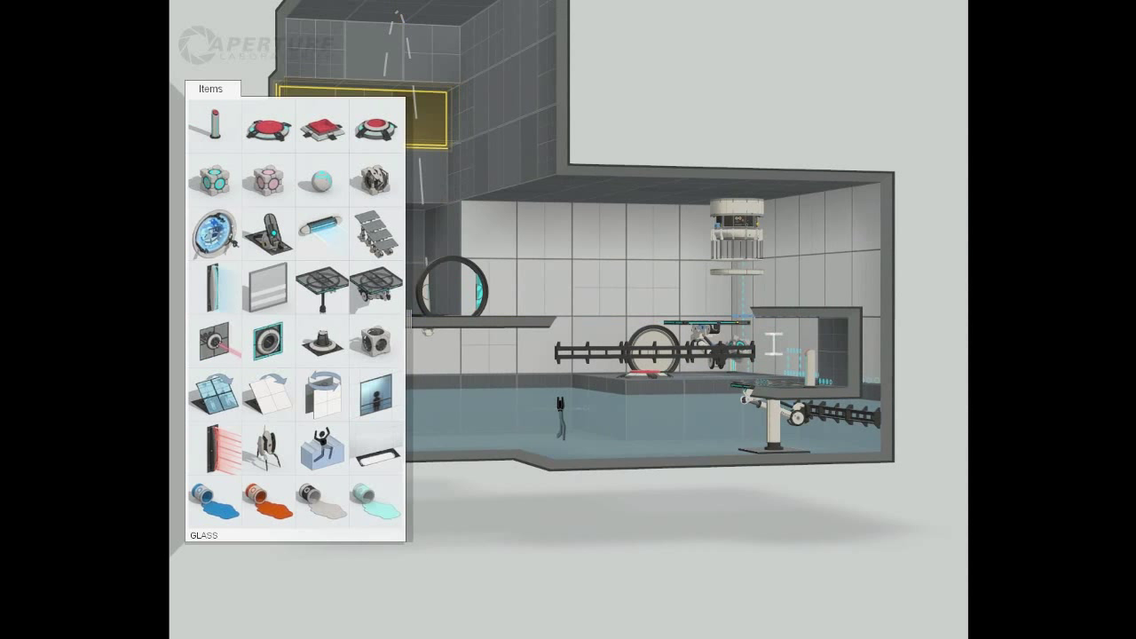
pyautogui.moveTo(376, 395); pyautogui.dragTo(364, 115)
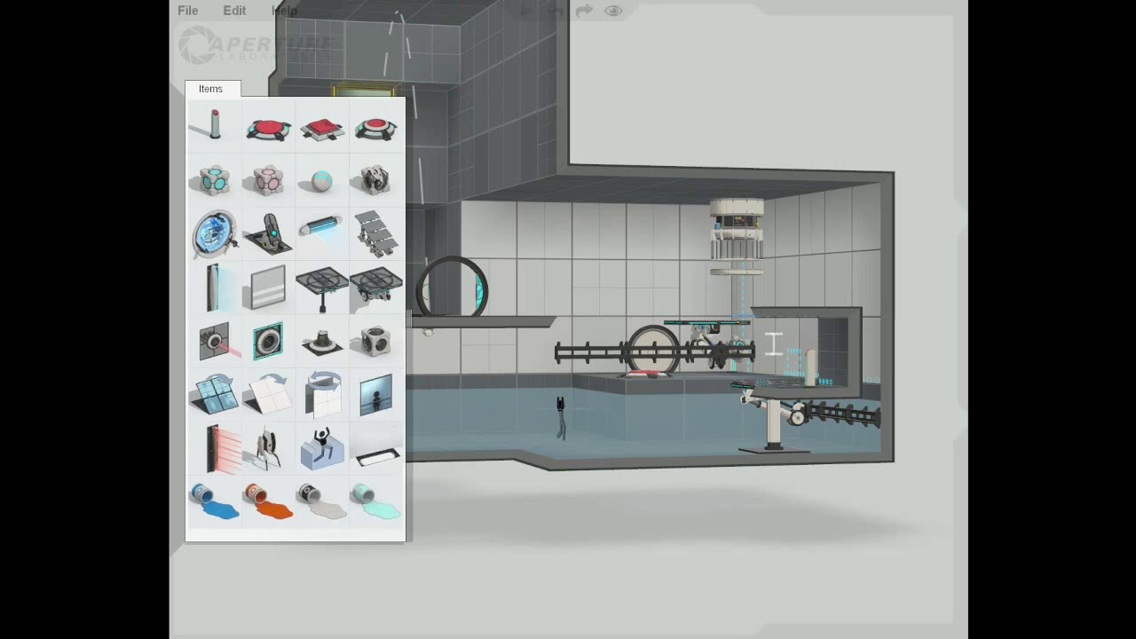
pyautogui.moveTo(188, 284)
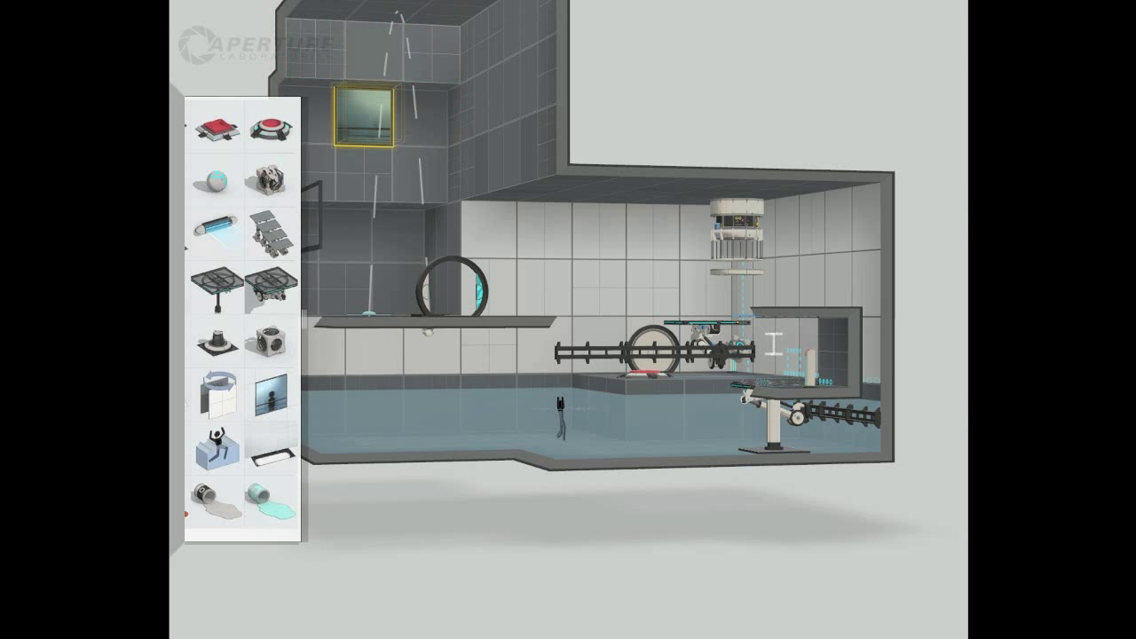
pyautogui.moveTo(180, 320)
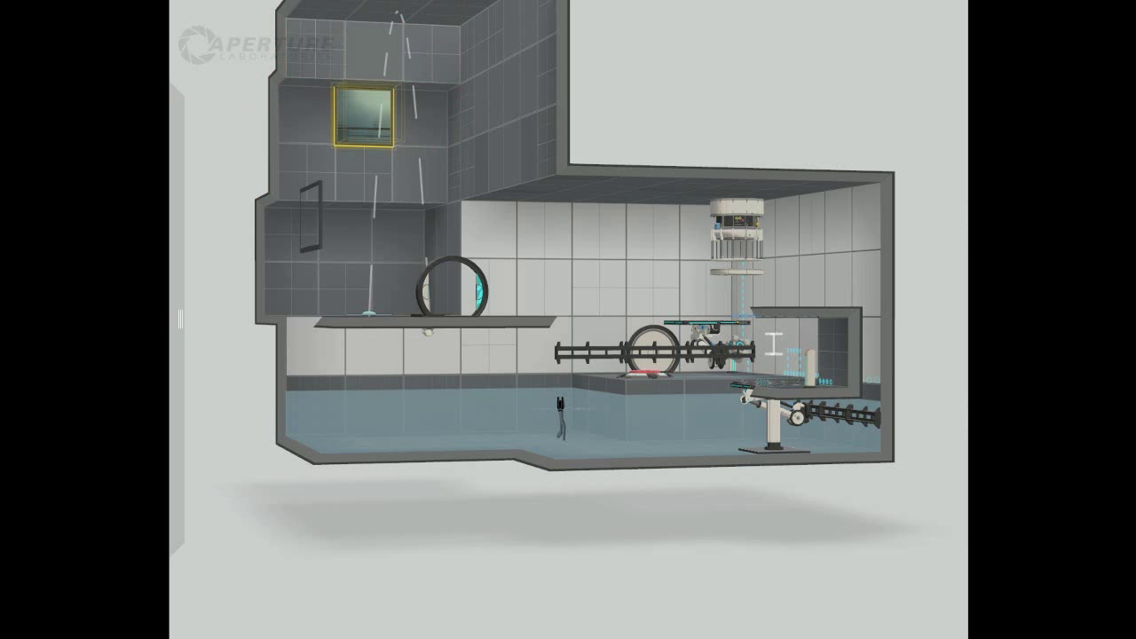
# Step: Try placing a turret in the raised alcove, then delete it
pyautogui.moveTo(568, 267); pyautogui.dragTo(568, 373, button='middle')
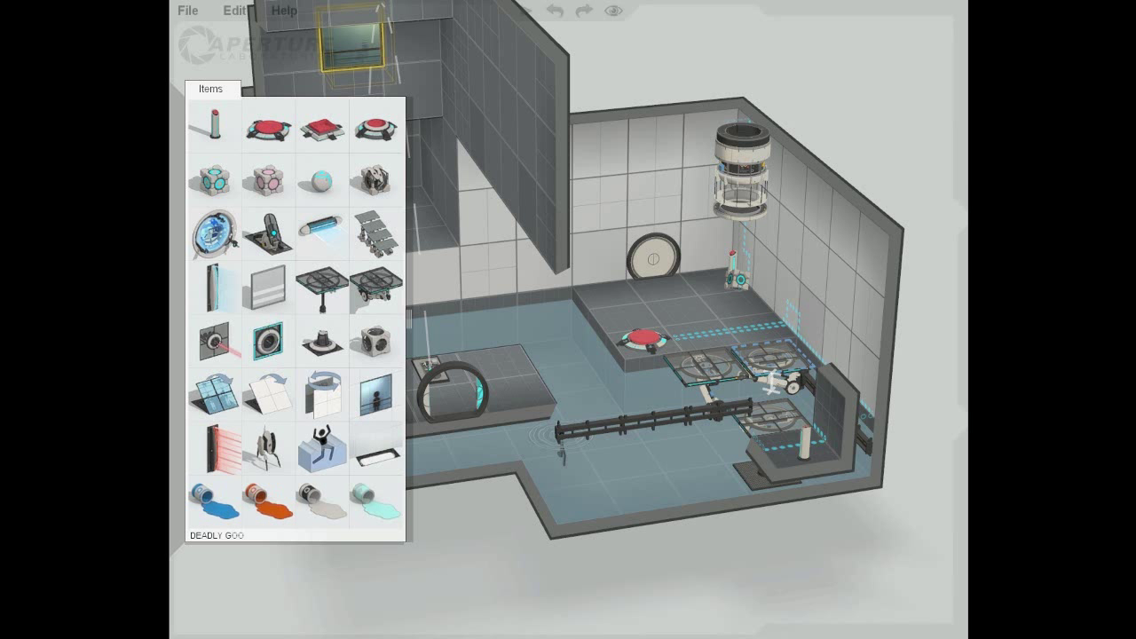
pyautogui.moveTo(269, 448); pyautogui.dragTo(365, 206)
pyautogui.press('Delete')
# Step: Try a glass pane two panels wide and two high behind the faith plate target, then a laser field in the alcove
pyautogui.moveTo(179, 306)
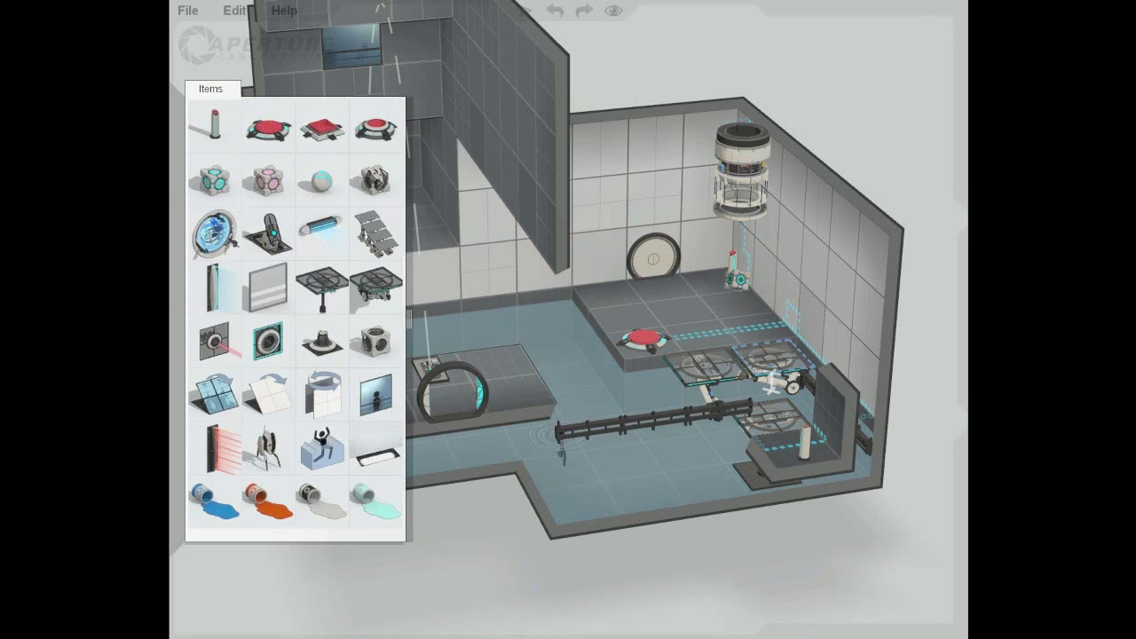
pyautogui.moveTo(268, 286); pyautogui.dragTo(385, 182)
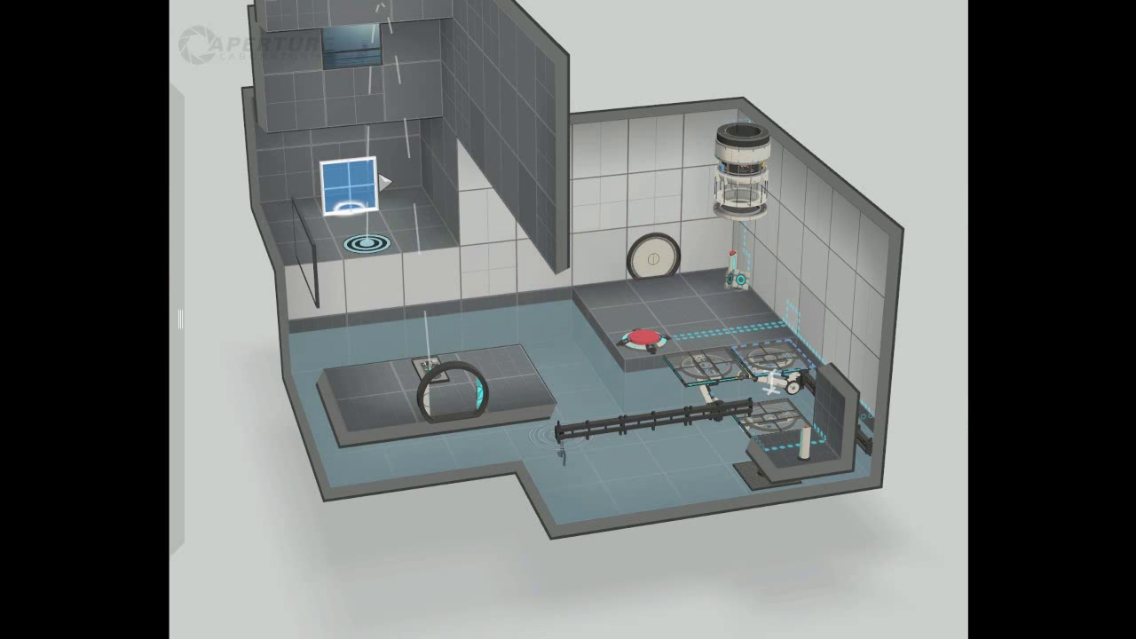
pyautogui.moveTo(314, 189); pyautogui.dragTo(255, 194)
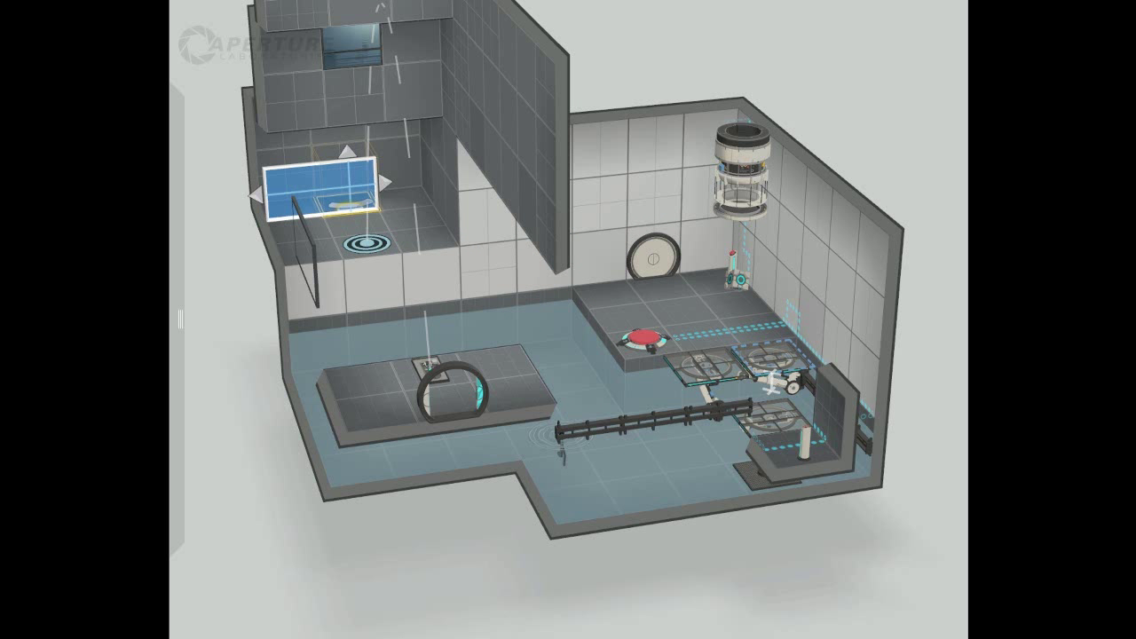
pyautogui.moveTo(347, 153); pyautogui.dragTo(343, 96)
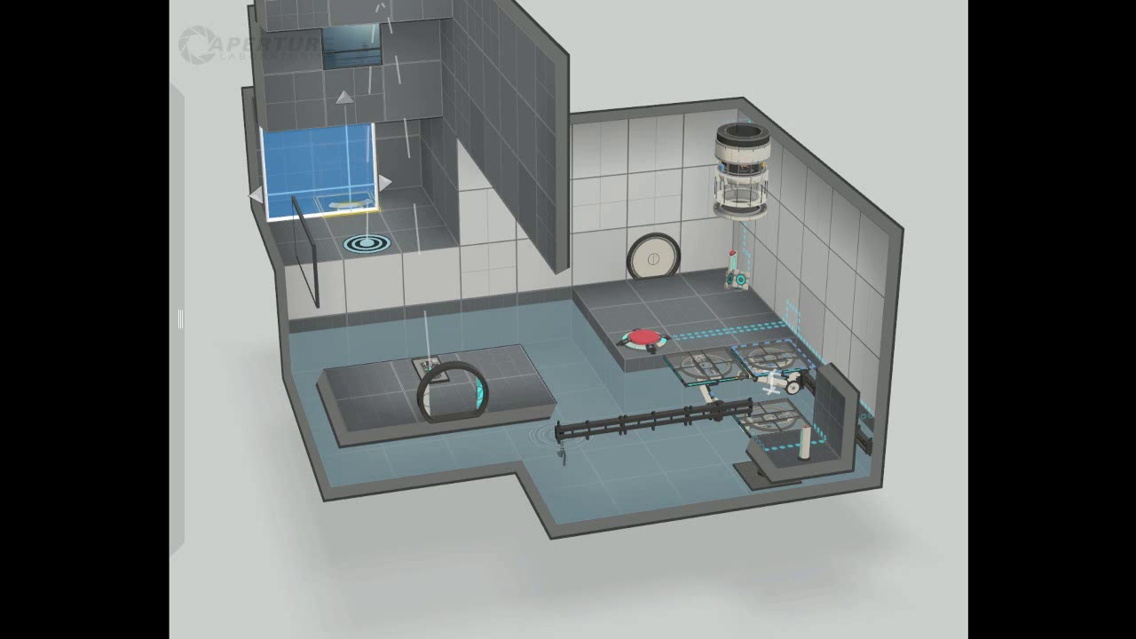
pyautogui.moveTo(179, 319)
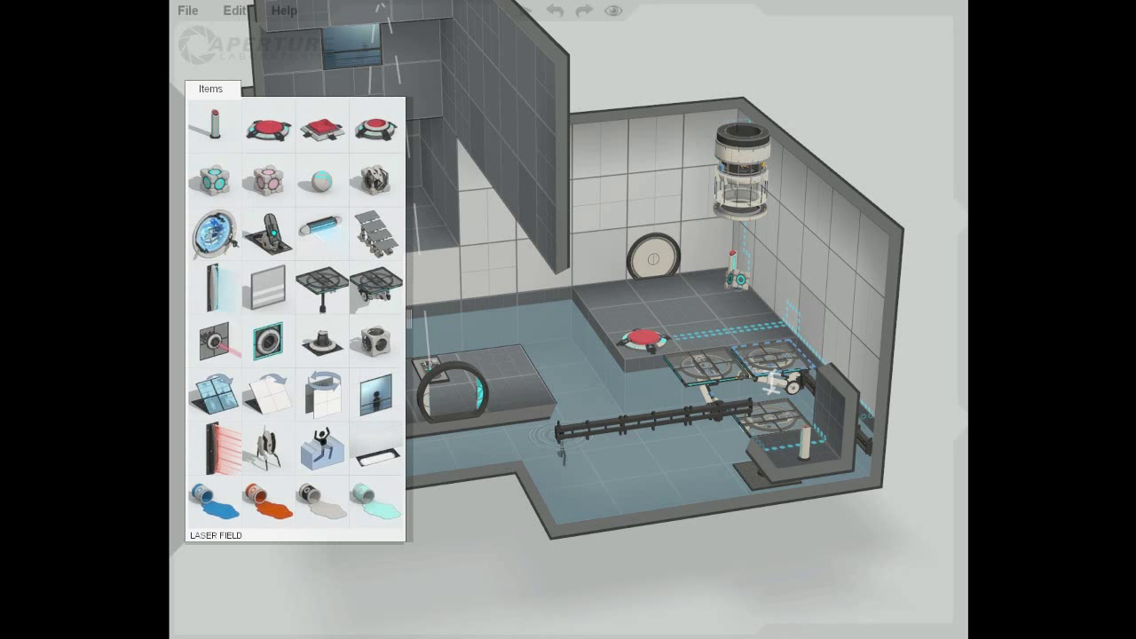
pyautogui.moveTo(216, 448); pyautogui.dragTo(270, 186)
# Step: Place a floor button on the exit platform beside the faith plate and connect it to the exit door
pyautogui.moveTo(180, 238)
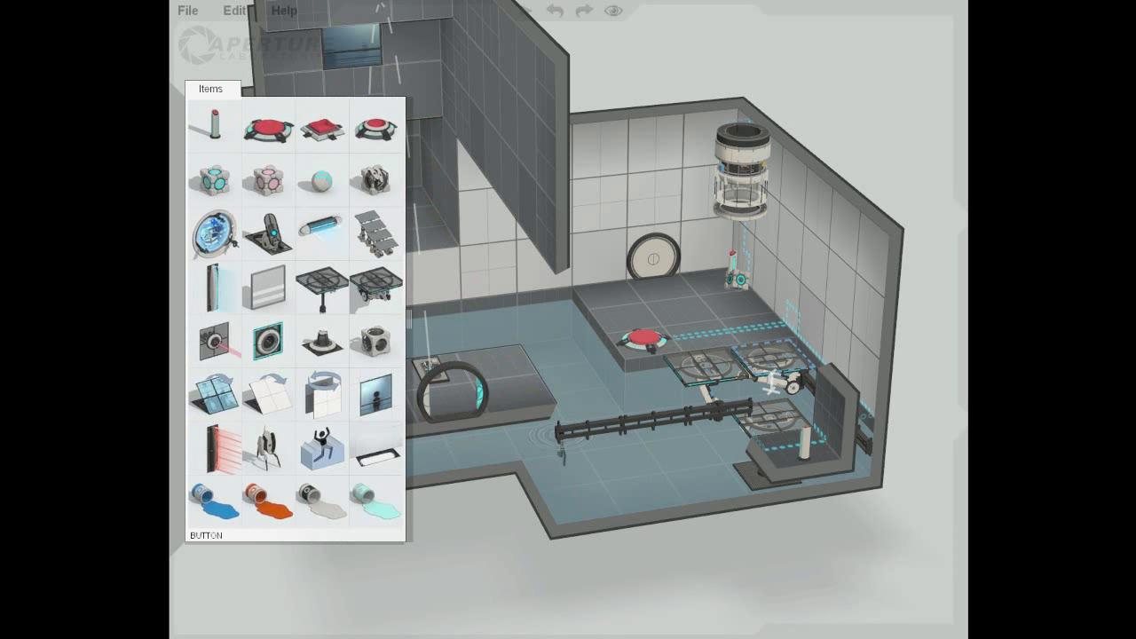
pyautogui.moveTo(269, 129); pyautogui.dragTo(497, 360)
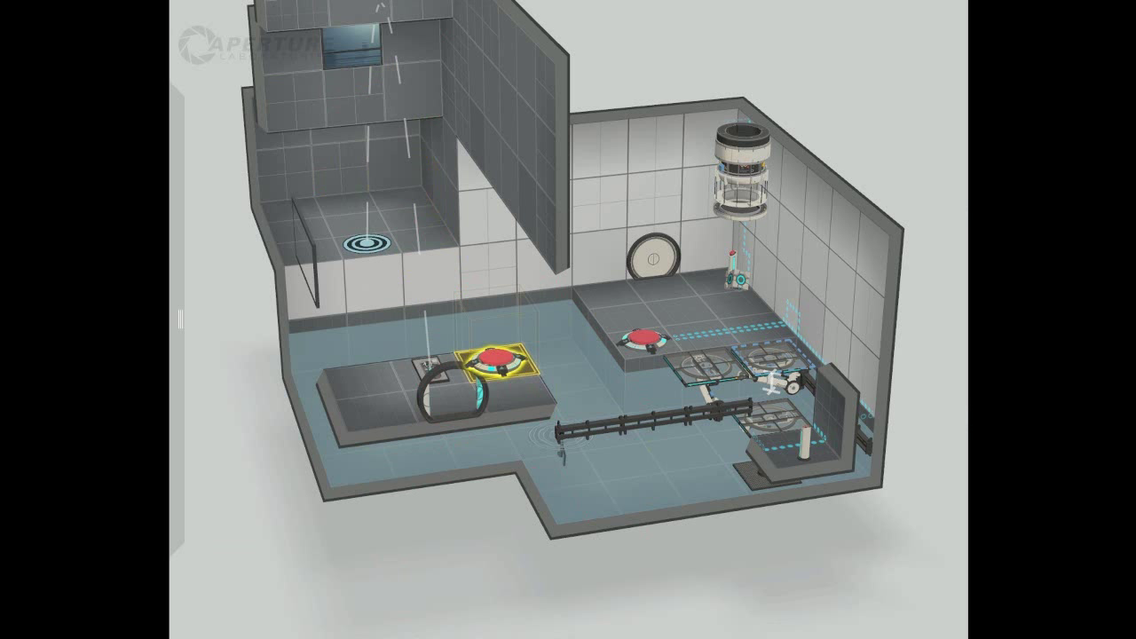
pyautogui.click(477, 391)
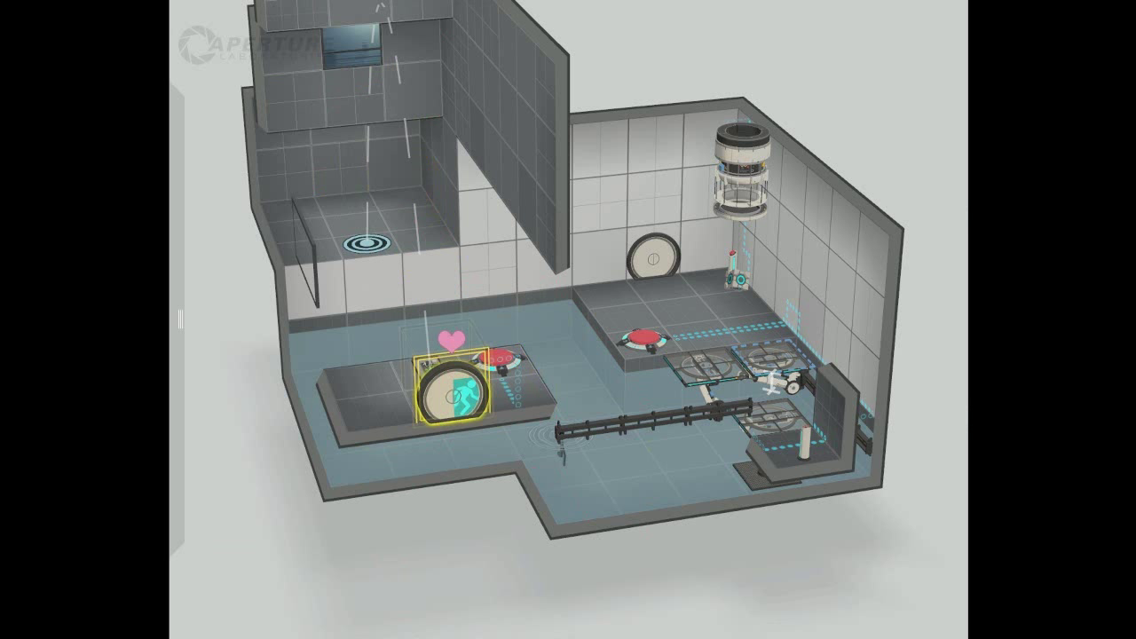
# Step: Add a set of stairs to the raised alcove and move it to the tile behind the faith plate target
pyautogui.moveTo(180, 320)
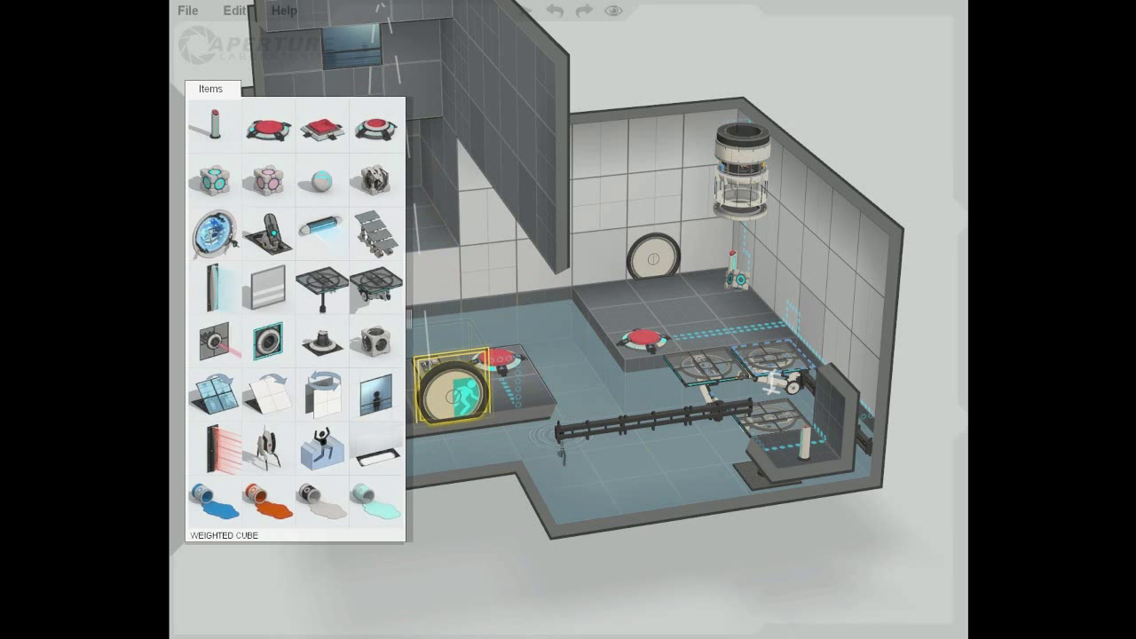
pyautogui.moveTo(376, 232); pyautogui.dragTo(417, 202)
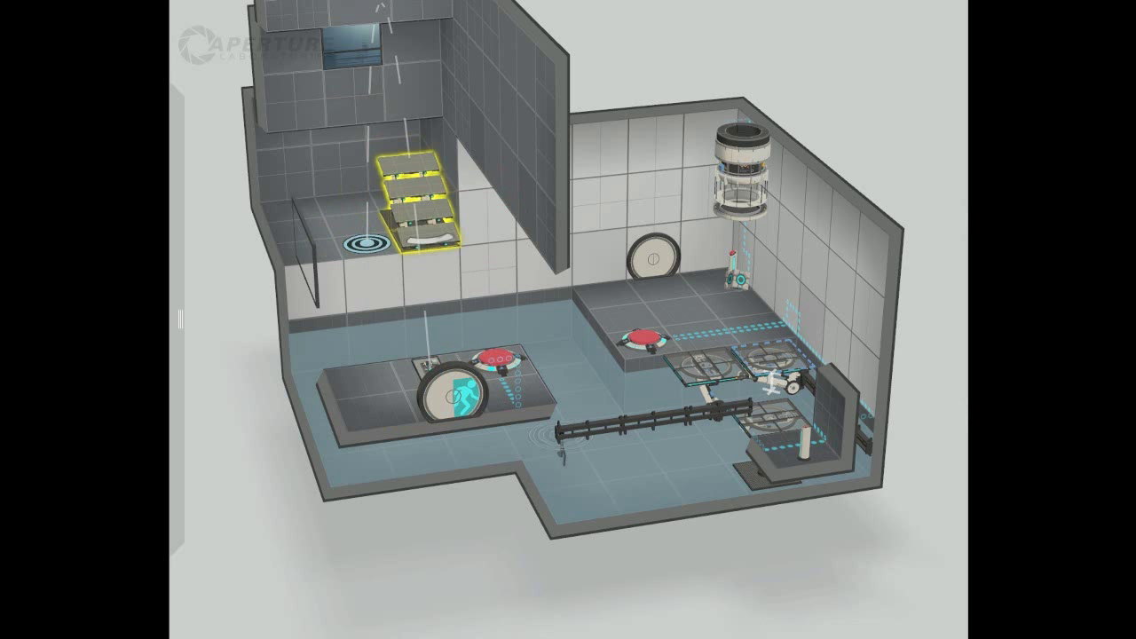
pyautogui.moveTo(430, 238); pyautogui.dragTo(352, 206)
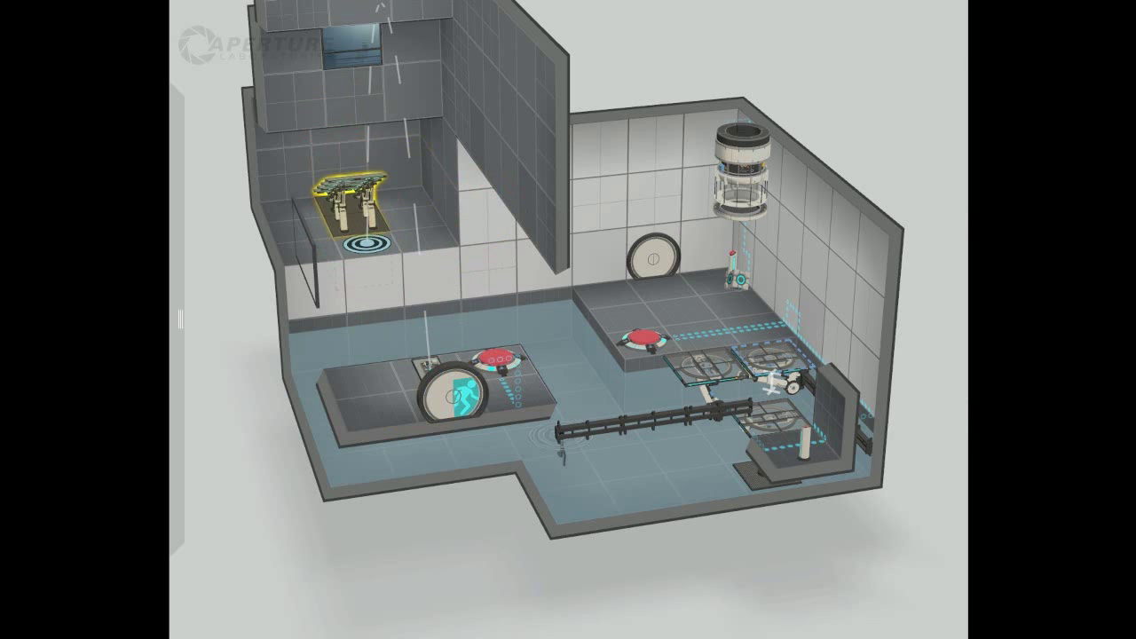
# Step: Turn the stairs in the raised alcove so they run along its outer wall
pyautogui.moveTo(351, 205); pyautogui.dragTo(603, 206, button='middle')
pyautogui.moveTo(180, 320)
pyautogui.moveTo(444, 320); pyautogui.dragTo(598, 320, button='middle')
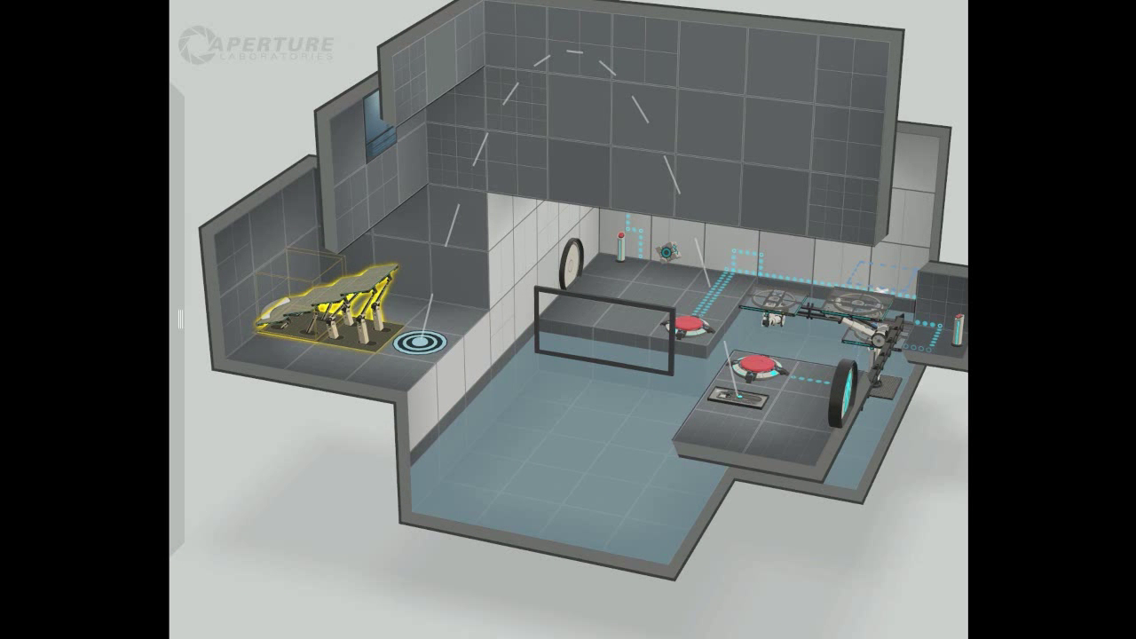
pyautogui.moveTo(279, 307); pyautogui.dragTo(293, 326)
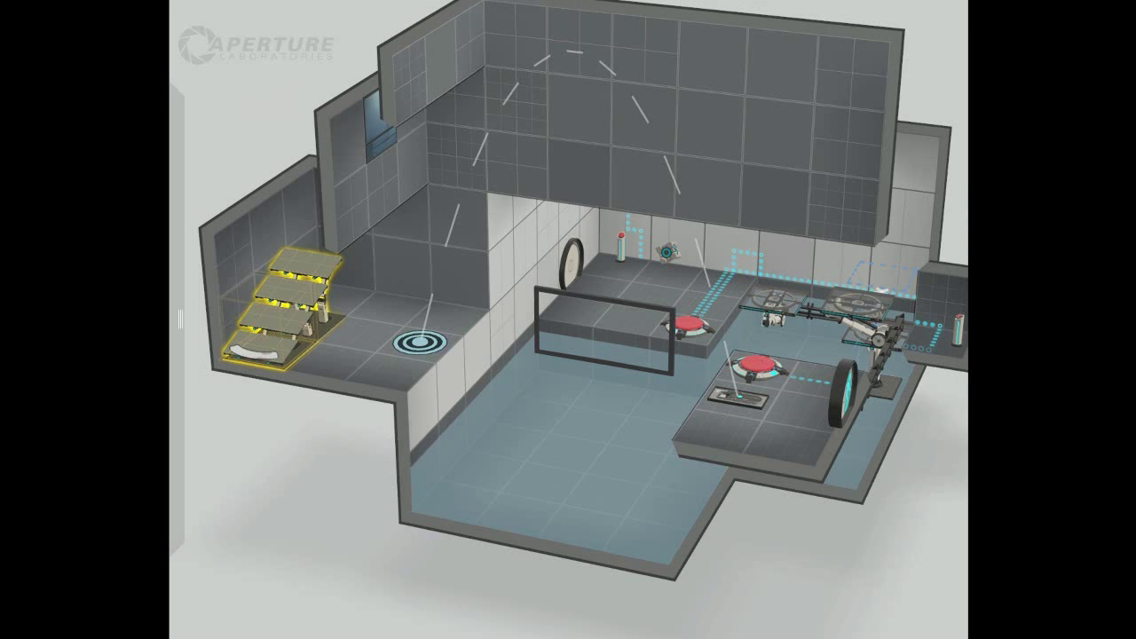
# Step: Extend the raised alcove by pushing the wall beside the stairs outward by two panels
pyautogui.click(353, 262)
pyautogui.moveTo(353, 262); pyautogui.dragTo(791, 261, button='middle')
pyautogui.moveTo(791, 261); pyautogui.dragTo(899, 237)
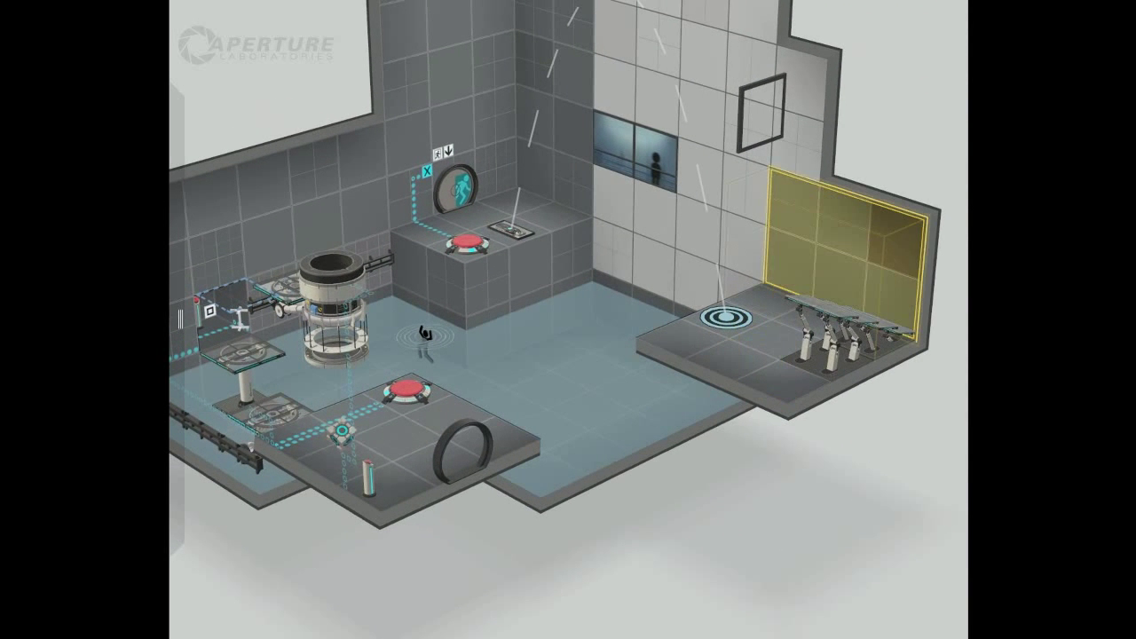
pyautogui.press('-')
pyautogui.press('-')
# Step: Toggle the portal surface of the single wall panel above the opening of the alcove's extension, near the faith plate target
pyautogui.moveTo(180, 319)
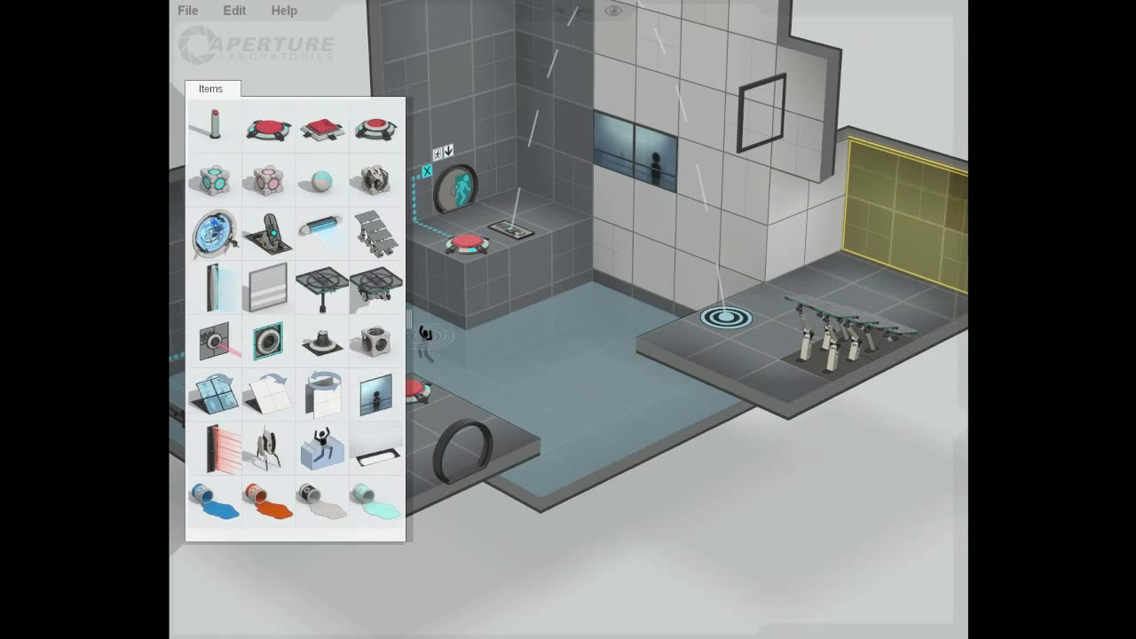
pyautogui.click(788, 197)
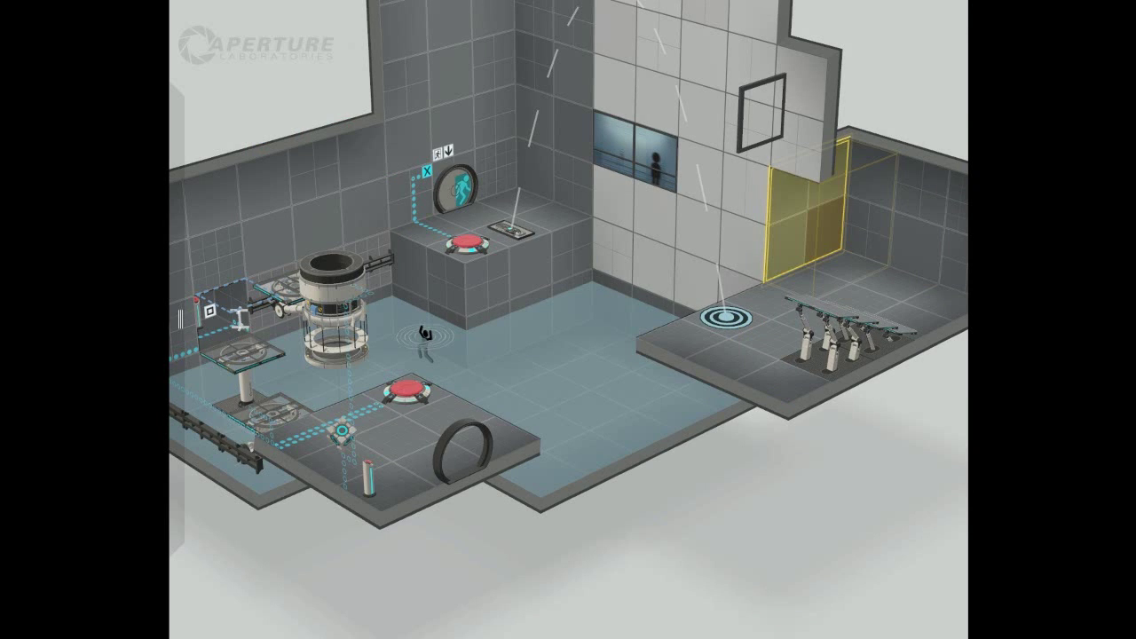
pyautogui.moveTo(568, 319); pyautogui.dragTo(789, 330, button='middle')
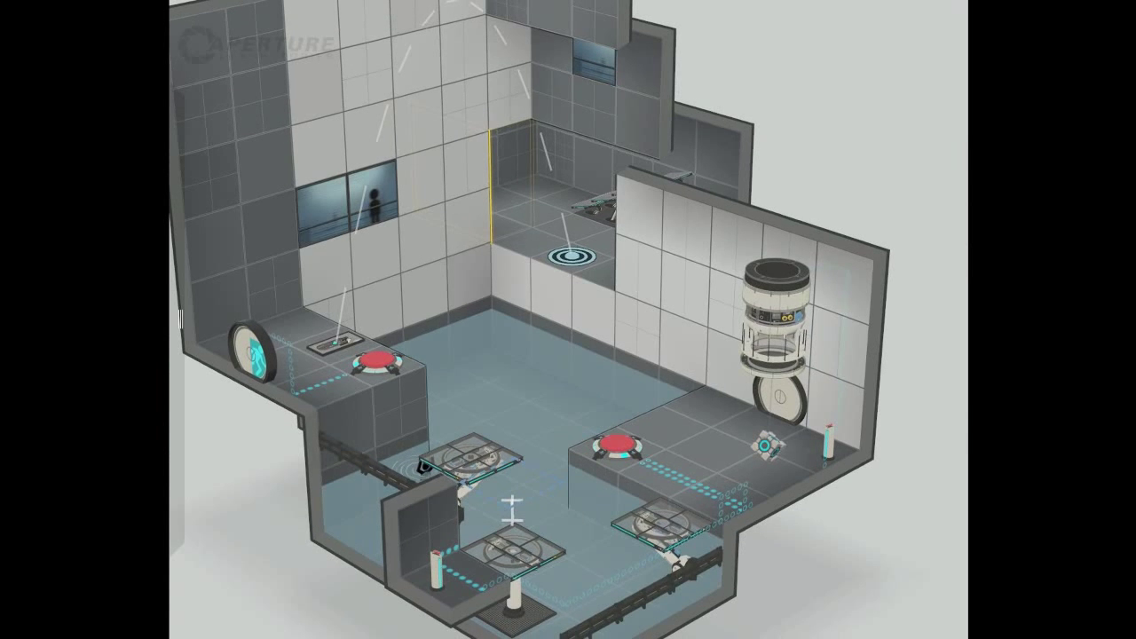
pyautogui.moveTo(507, 520); pyautogui.dragTo(263, 268, button='right')
pyautogui.click(683, 258)
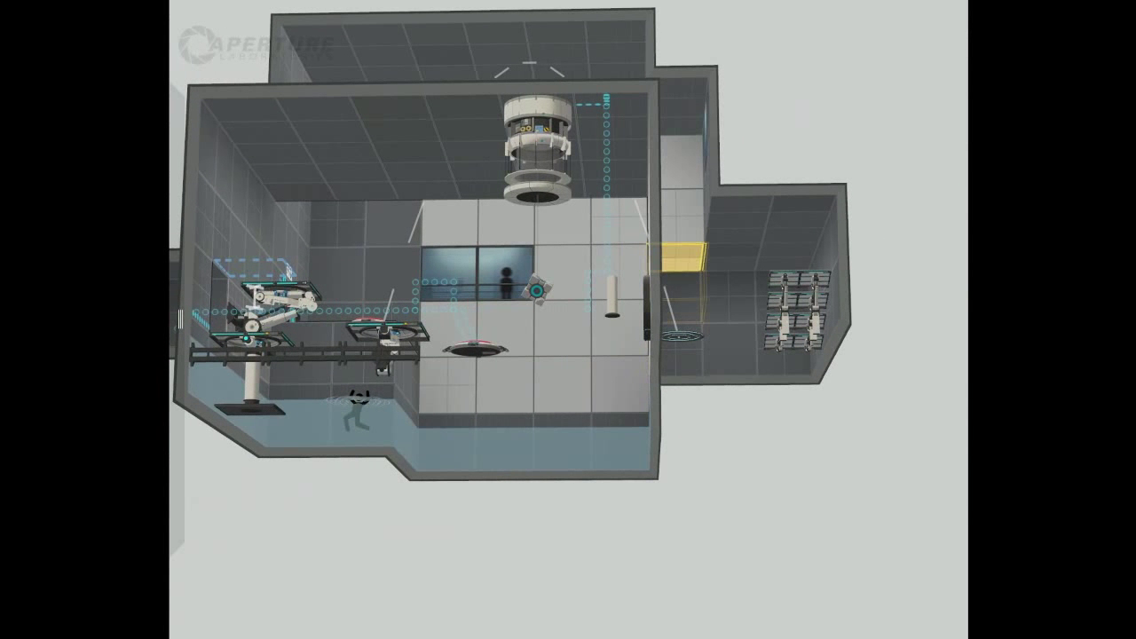
pyautogui.press('p')
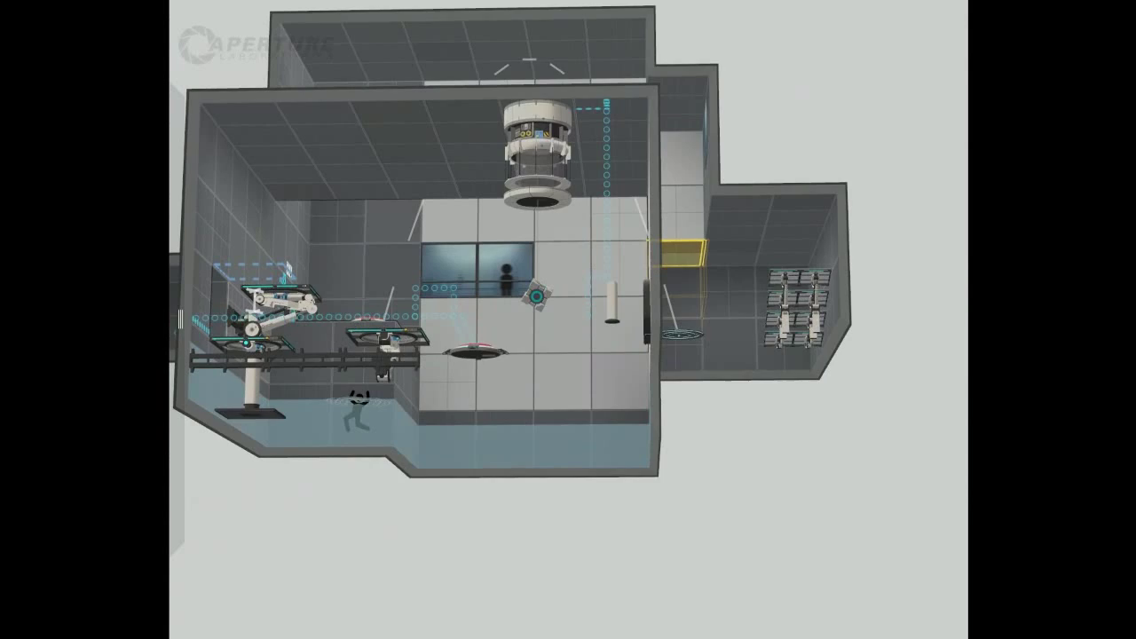
pyautogui.moveTo(568, 266); pyautogui.dragTo(568, 426, button='right')
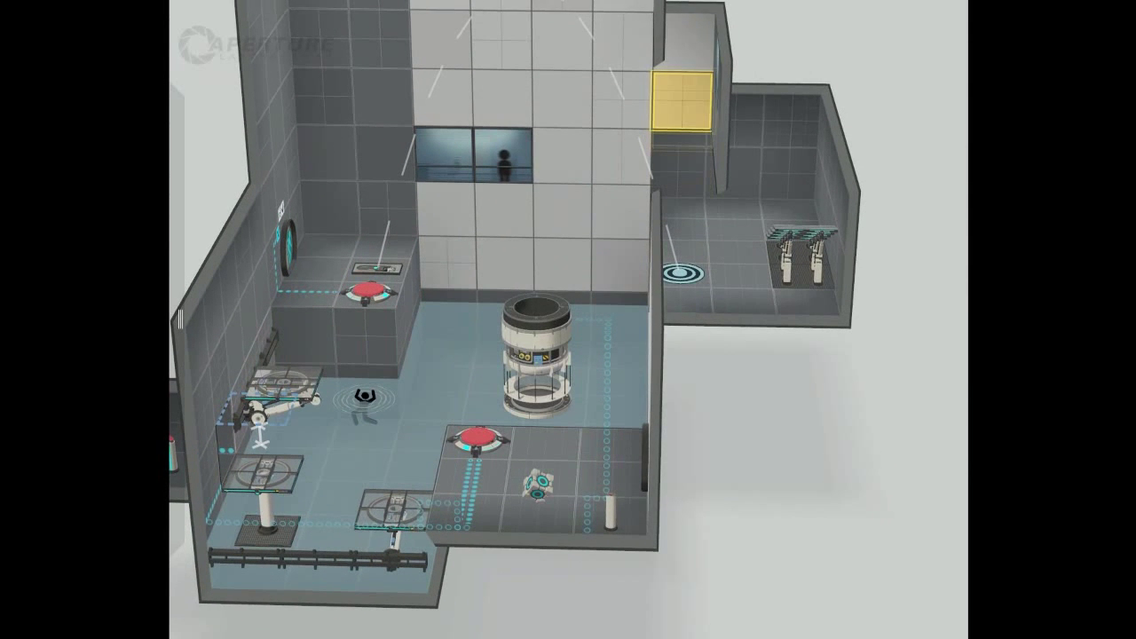
pyautogui.moveTo(568, 320); pyautogui.dragTo(719, 319, button='right')
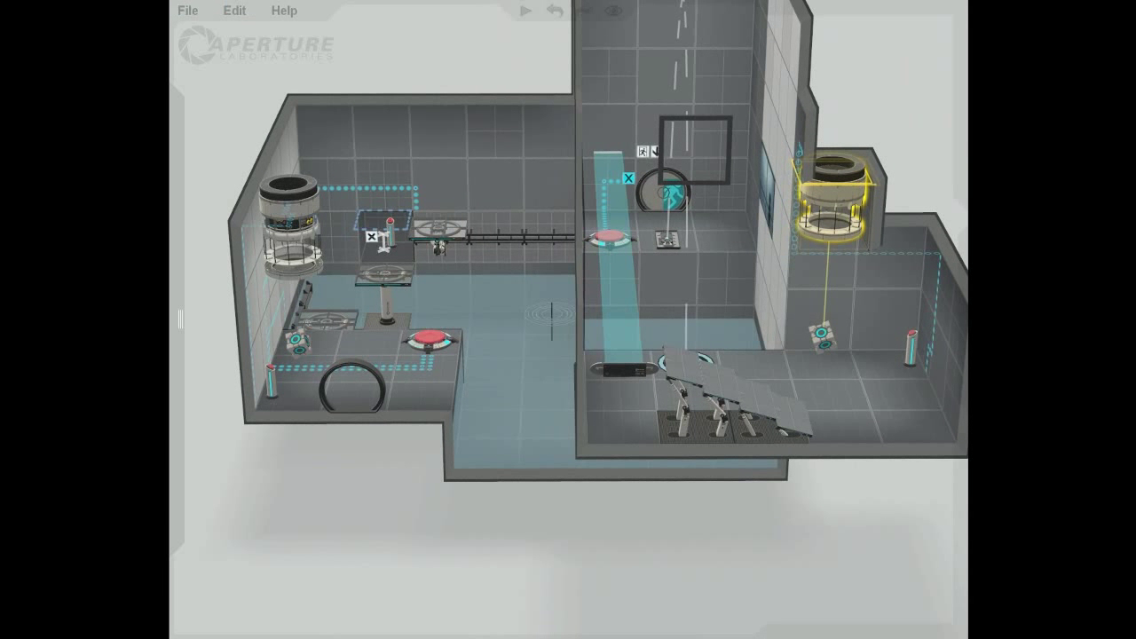
# Step: Build and play the chamber, use the cube dropper's pedestal button, and step onto the faith plate beside the exit
pyautogui.click(525, 11)
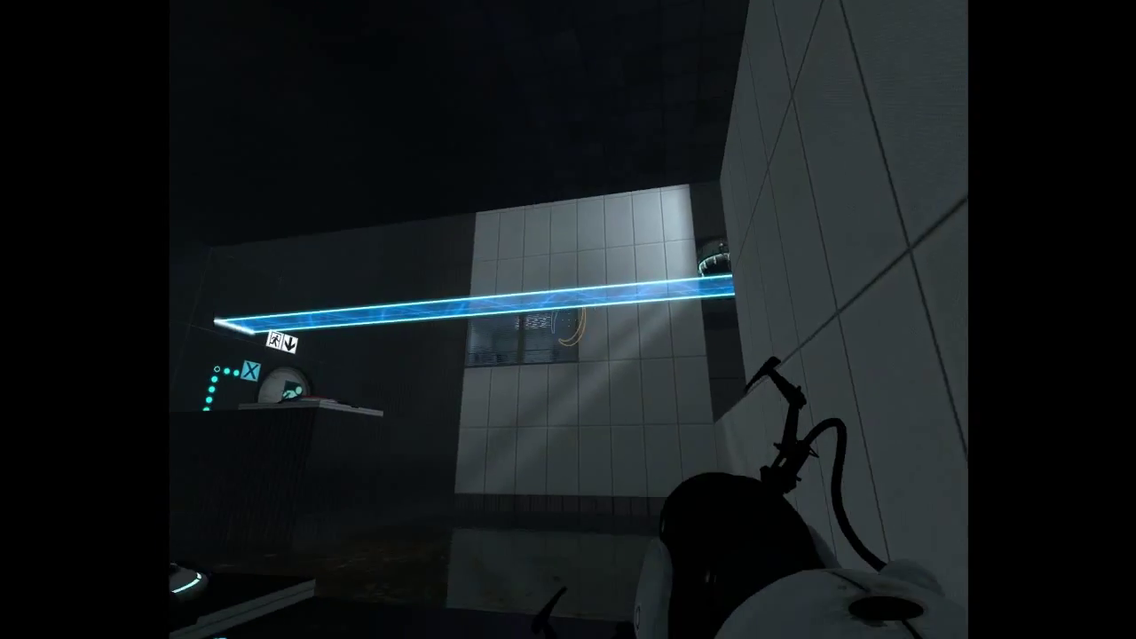
pyautogui.press('w')
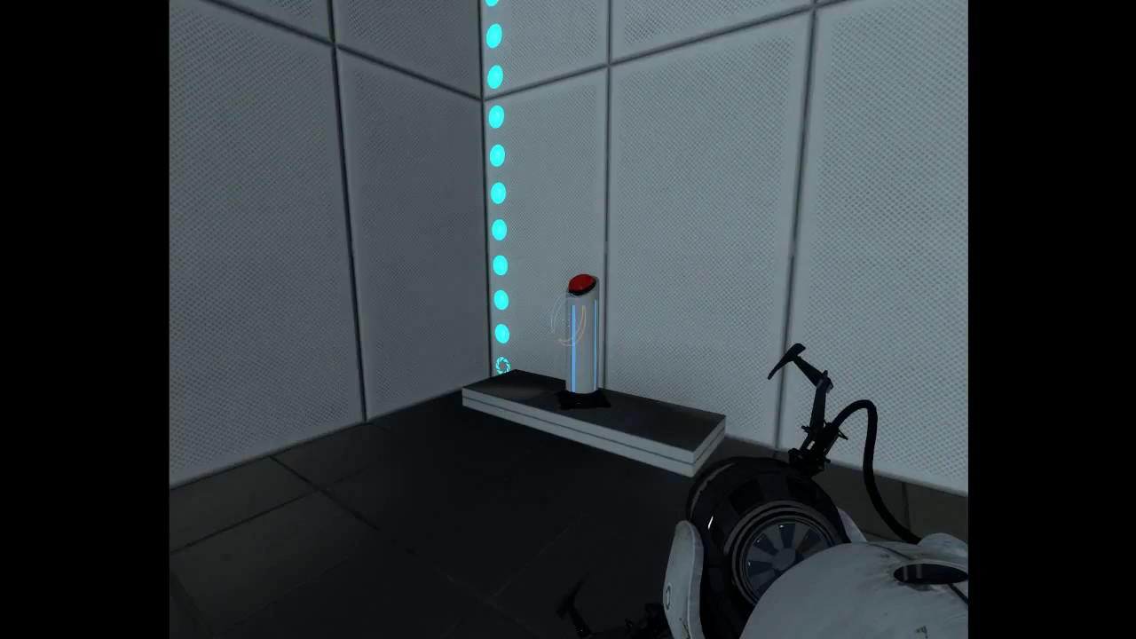
pyautogui.press('e')
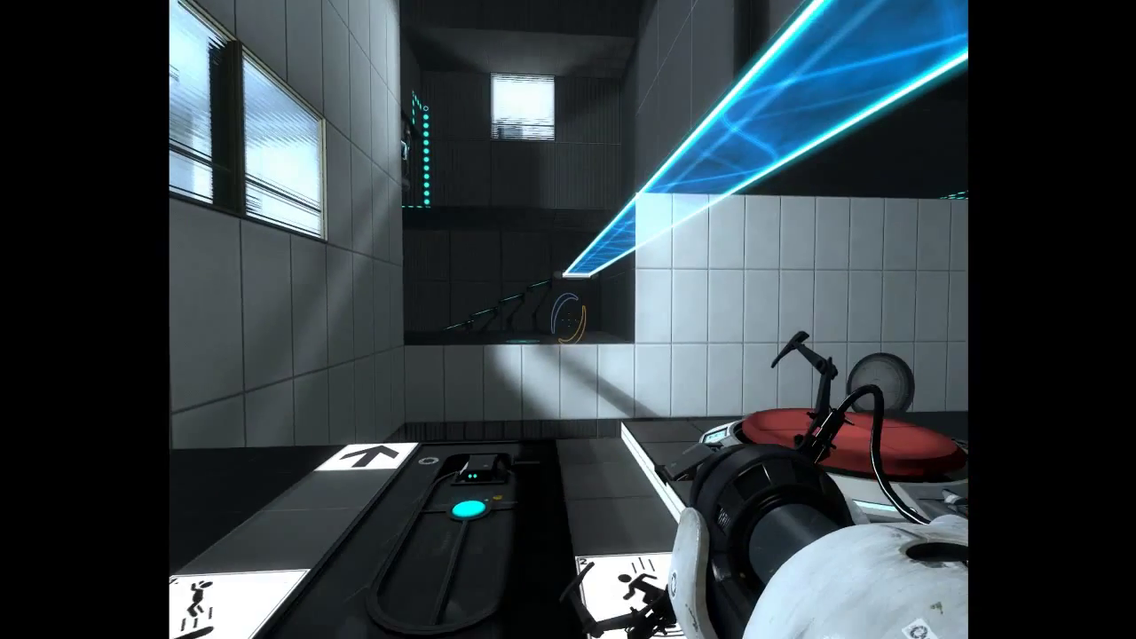
pyautogui.press('w')
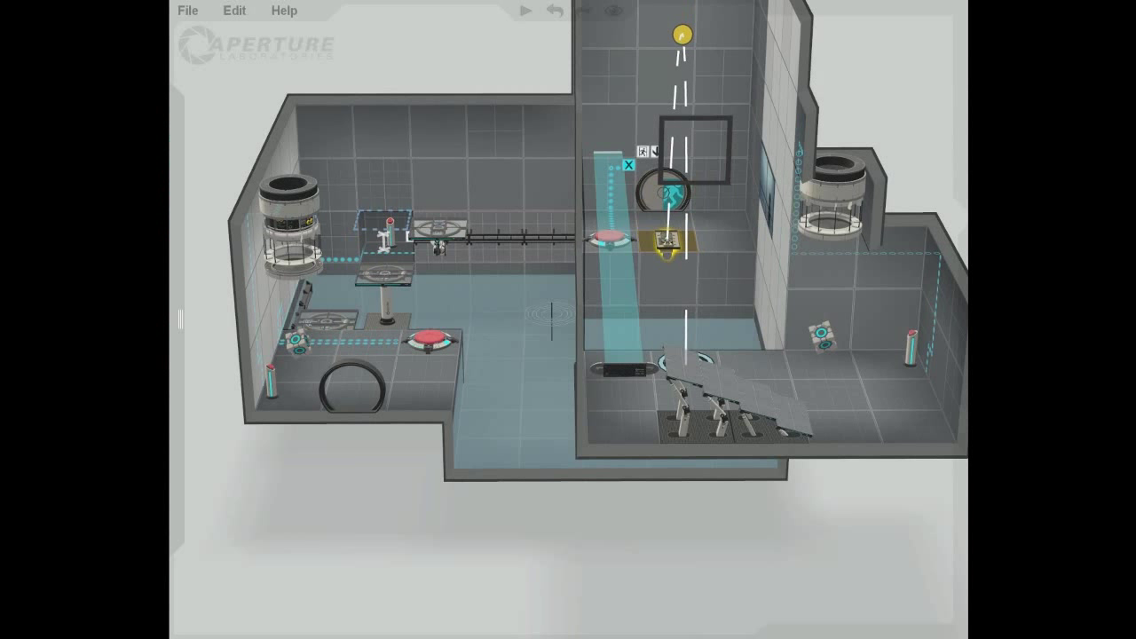
# Step: Play-test the chamber again, release the cube from the dropper and set it on the floor button
pyautogui.click(525, 10)
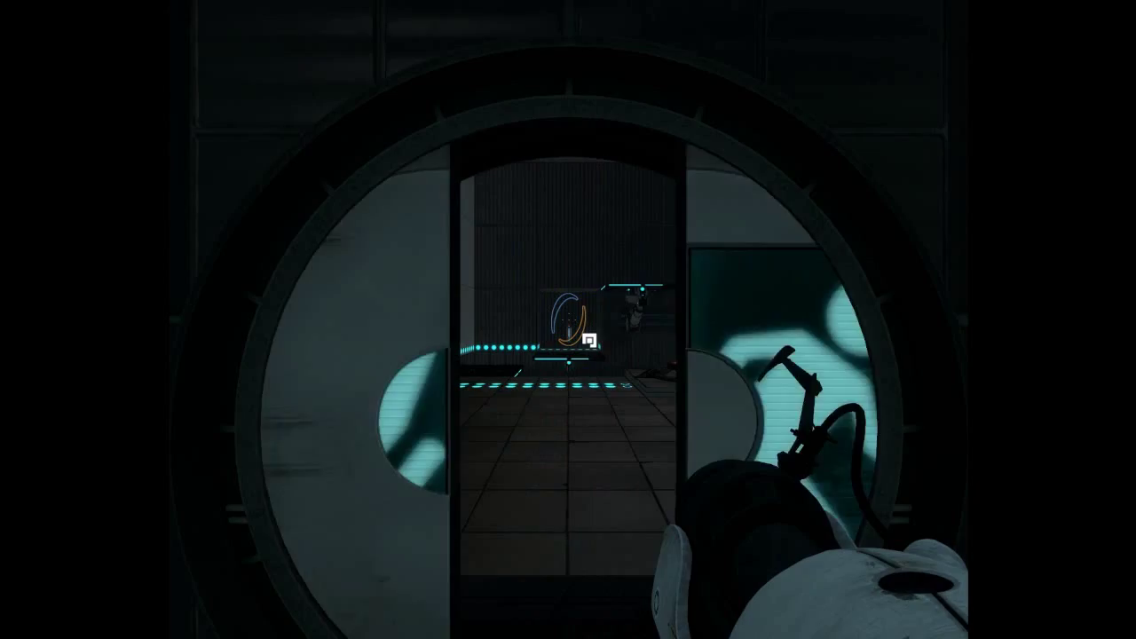
pyautogui.press('w')
pyautogui.press('e')
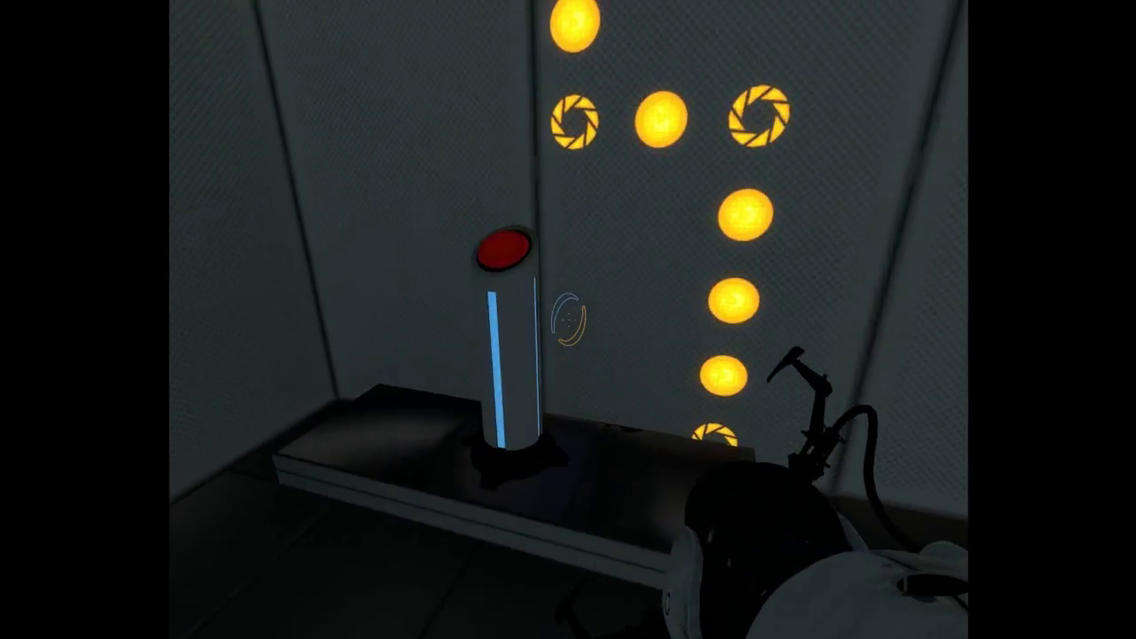
pyautogui.press('e')
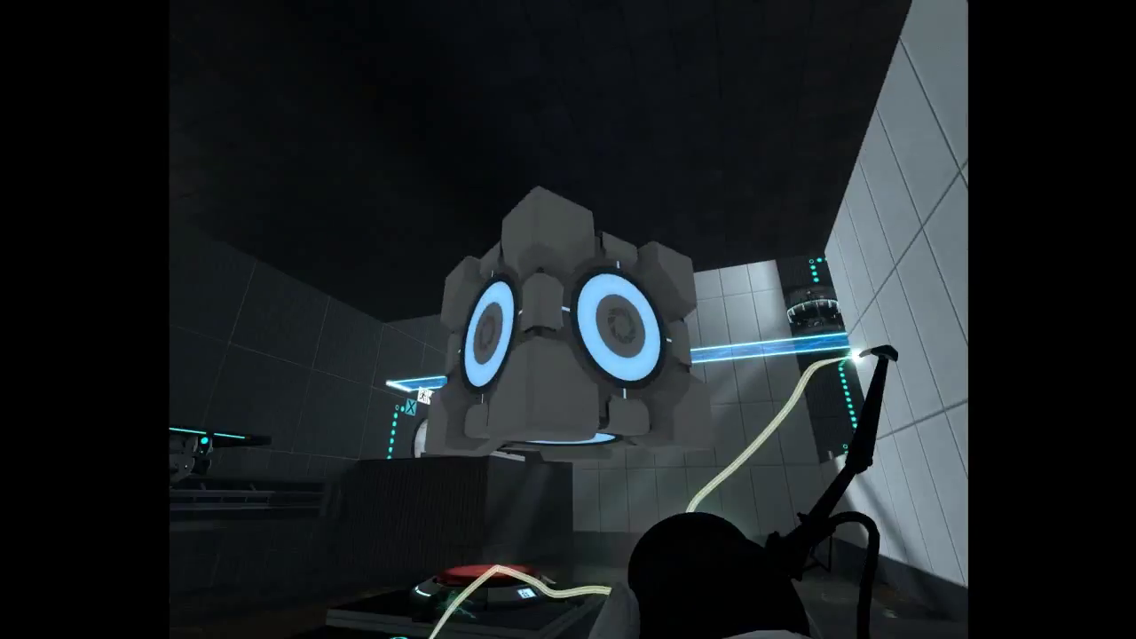
pyautogui.press('w')
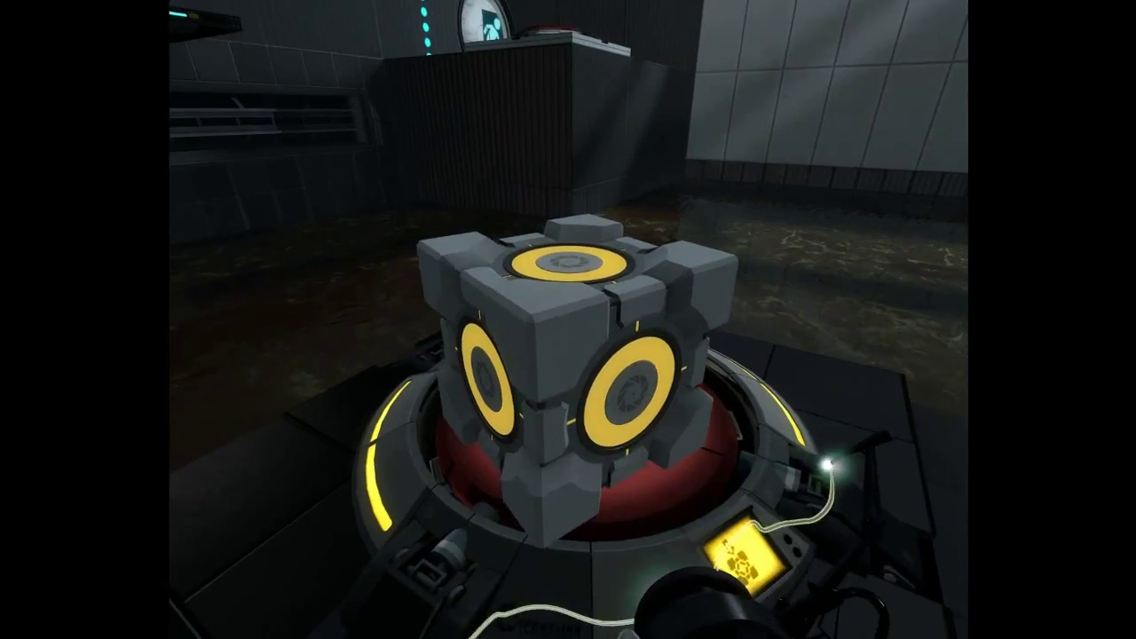
pyautogui.press('e')
# Step: Cross the goo on the moving platforms to the exit platform and test the faith plate launch towards the alcove
pyautogui.press('w')
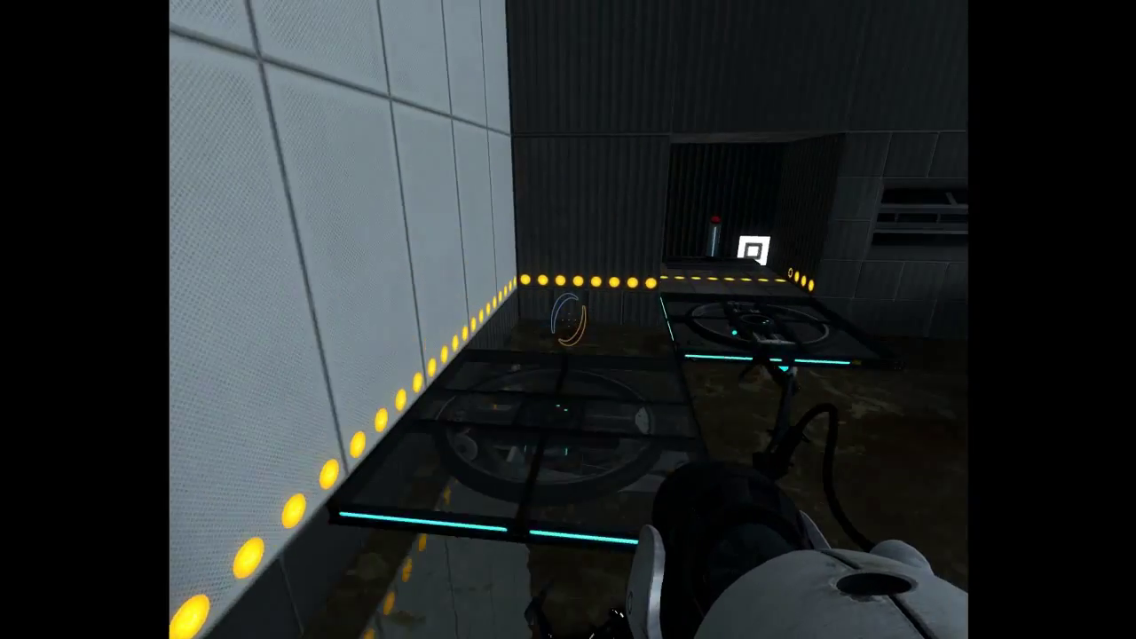
pyautogui.press('w')
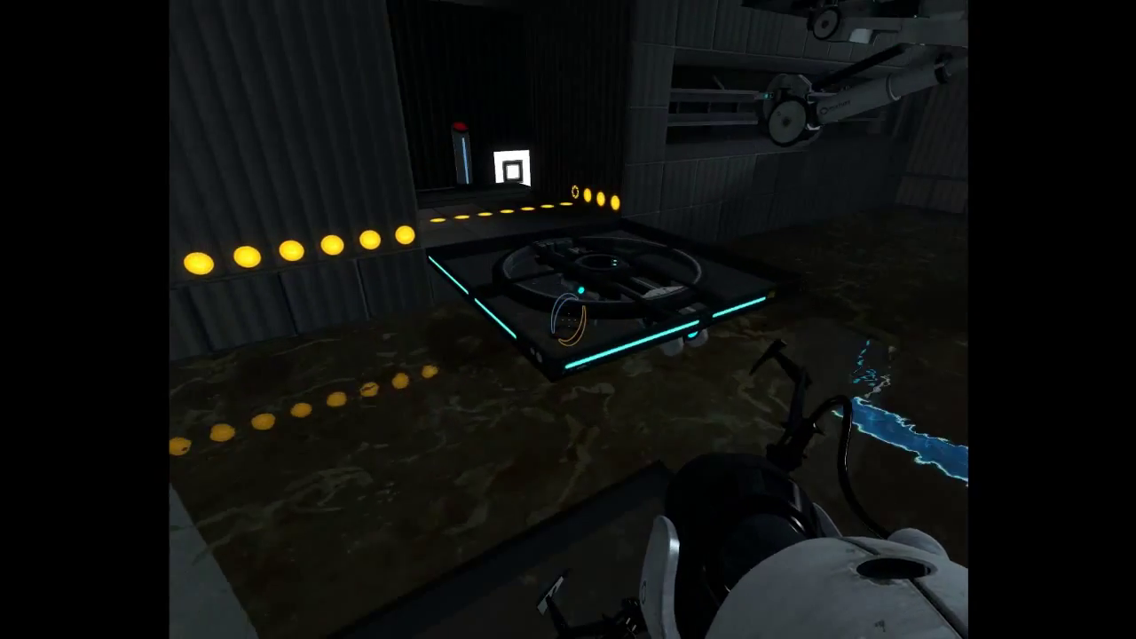
pyautogui.press('w')
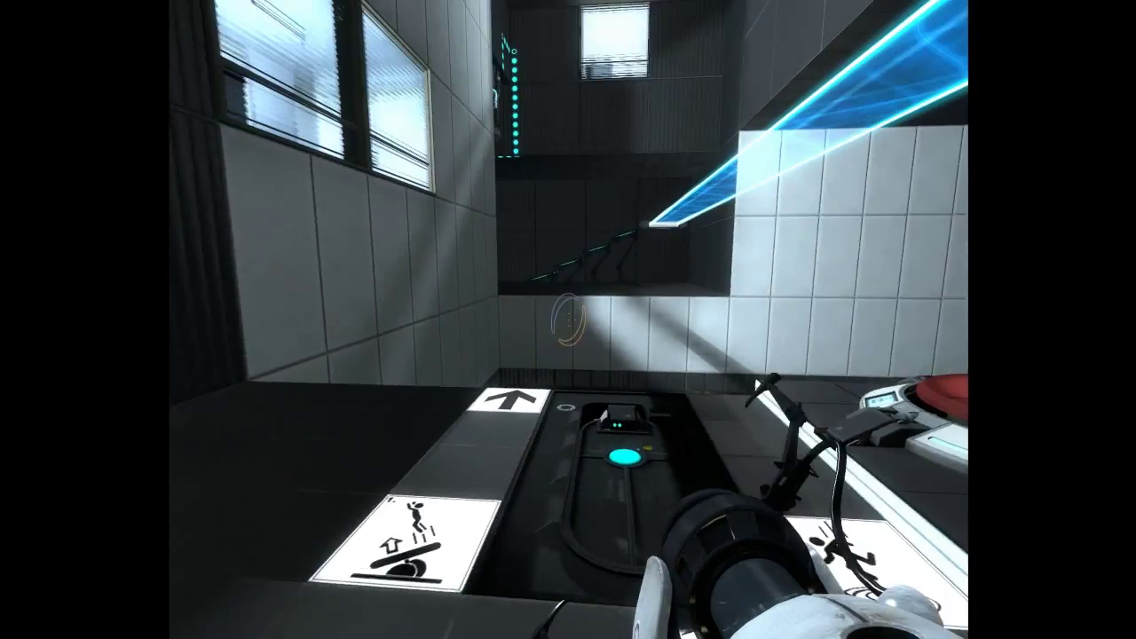
pyautogui.press('w')
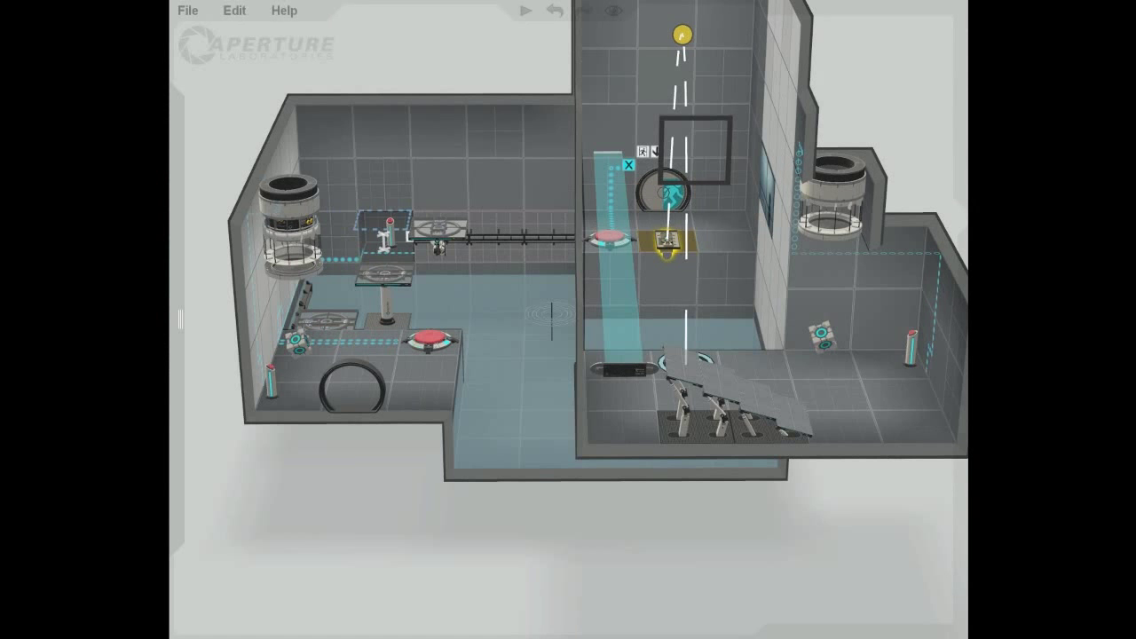
# Step: Lower the peak of the faith plate's flight path, then build and play the chamber
pyautogui.moveTo(682, 35); pyautogui.dragTo(681, 75)
pyautogui.moveTo(667, 242); pyautogui.dragTo(896, 258, button='middle')
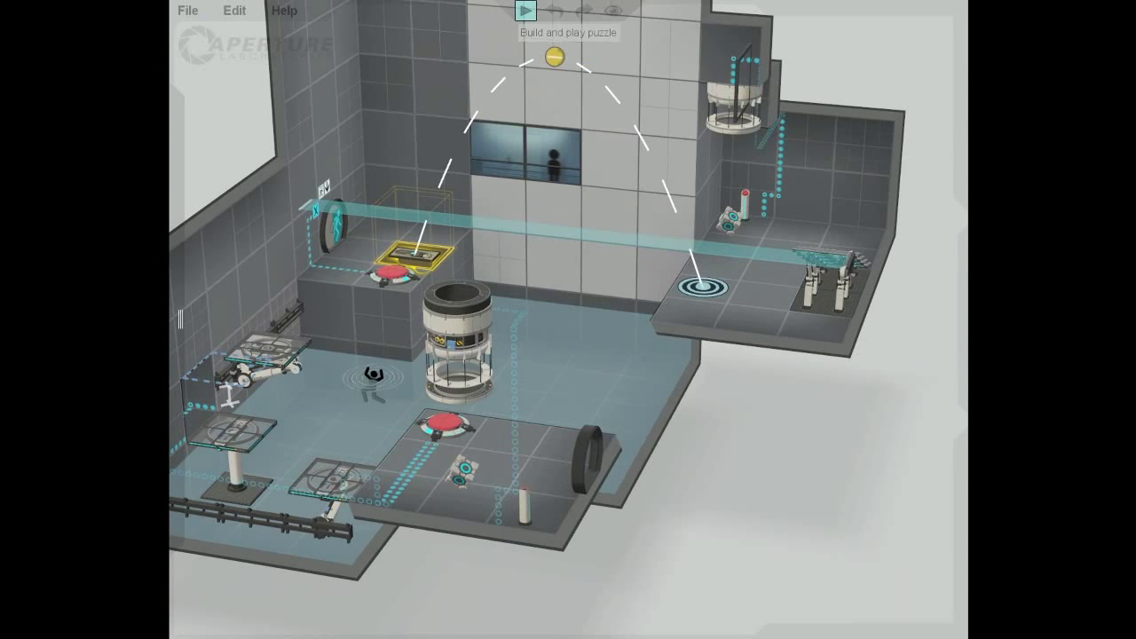
pyautogui.click(525, 10)
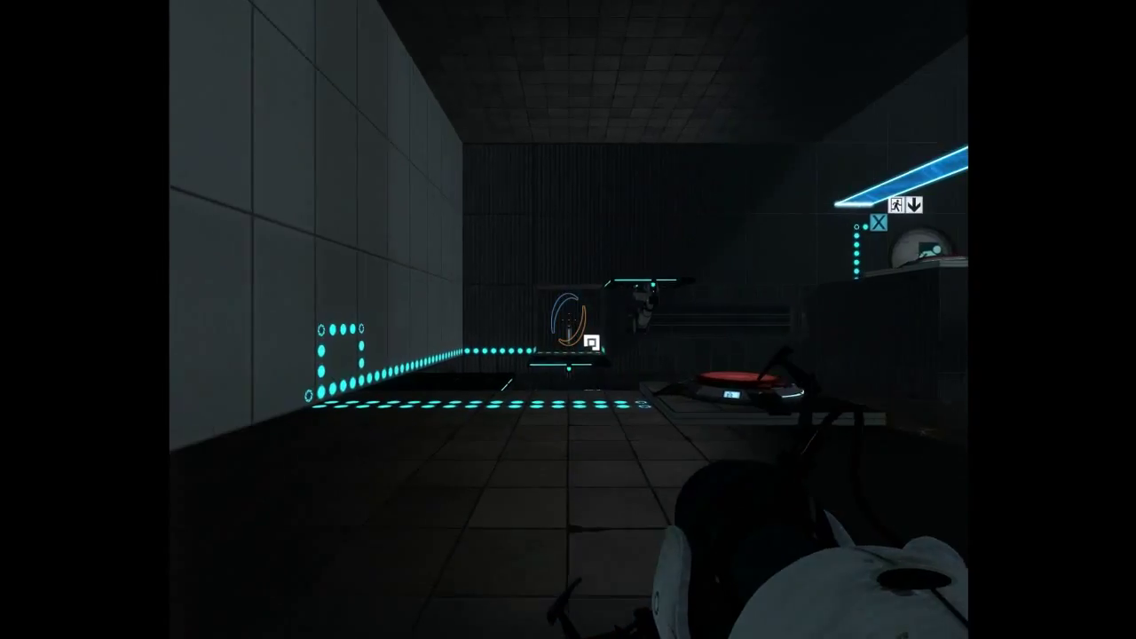
# Step: In the play-test, drop the cube, place it on the floor button and head for the moving platforms
pyautogui.press('w')
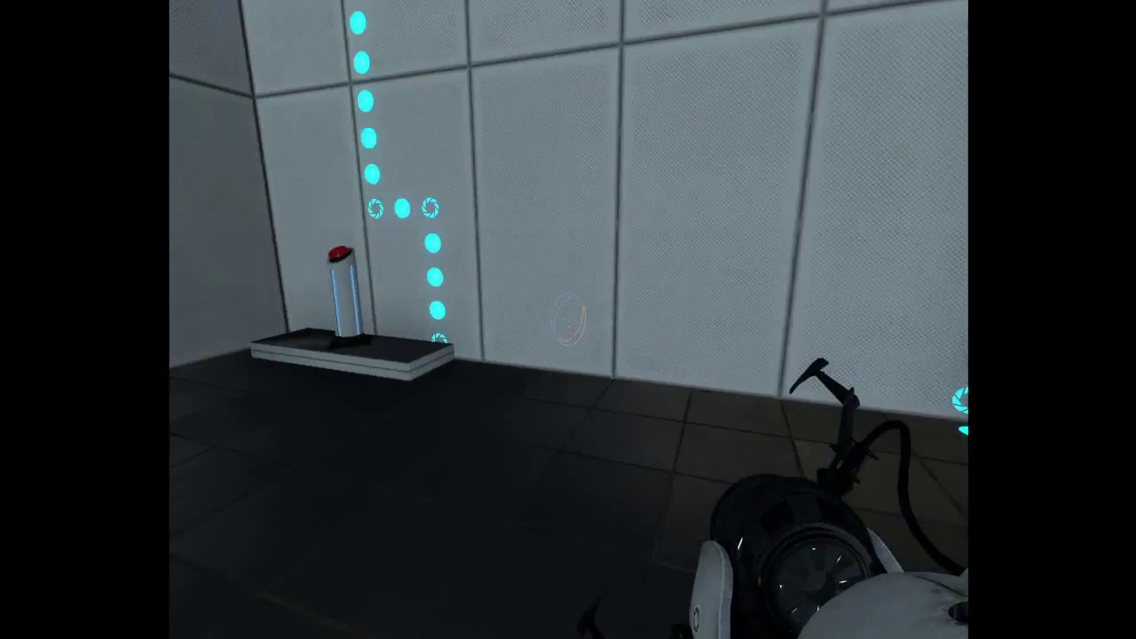
pyautogui.press('e')
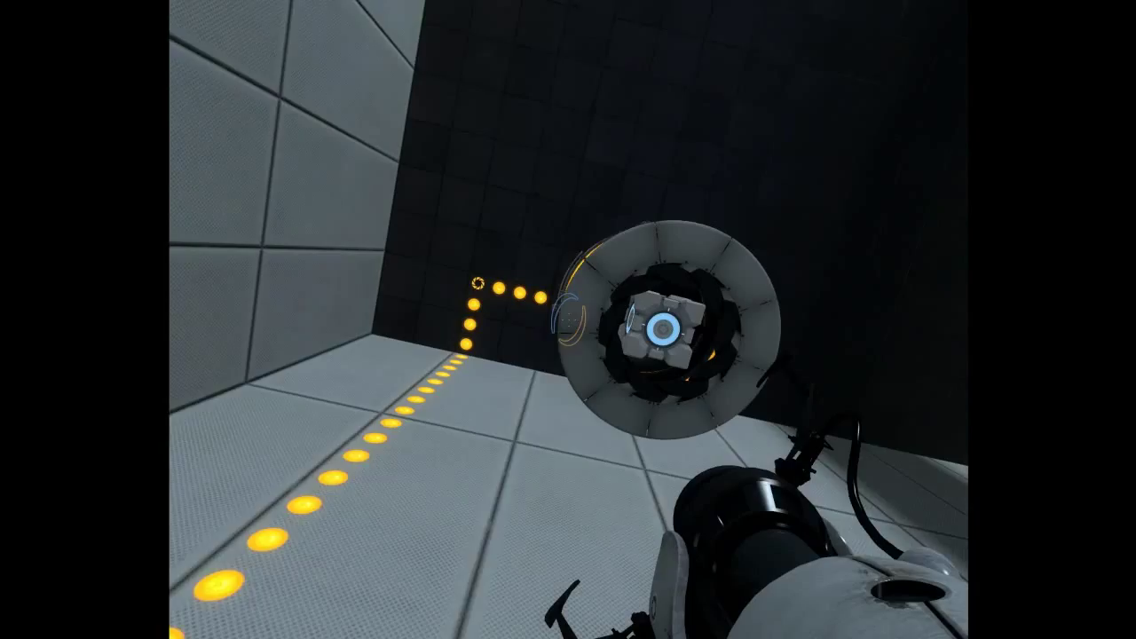
pyautogui.press('e')
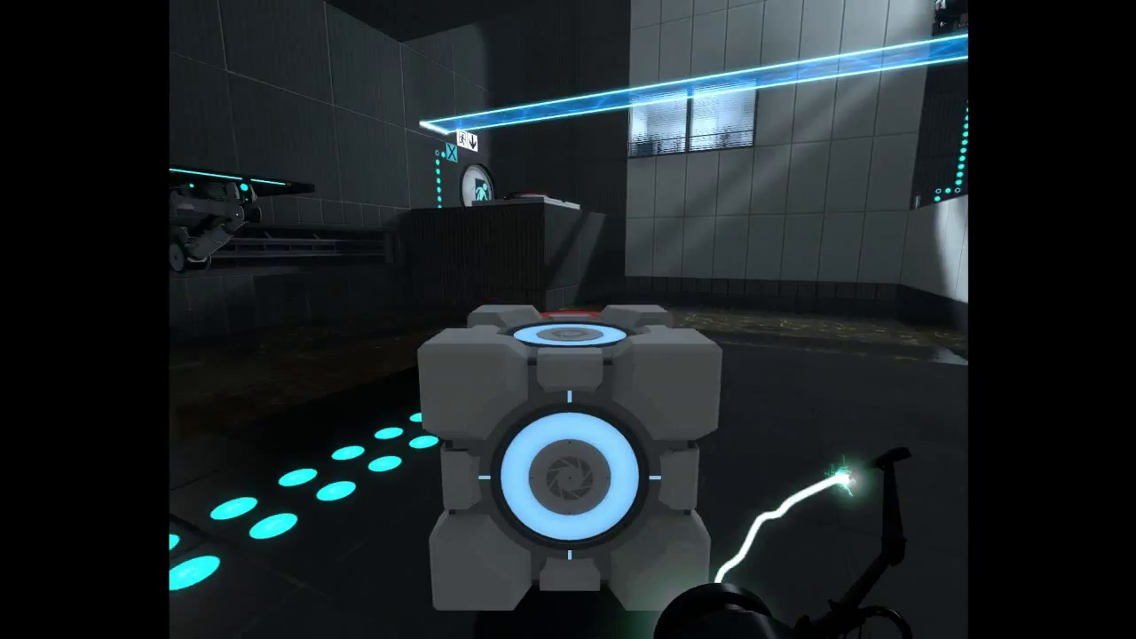
pyautogui.press('w')
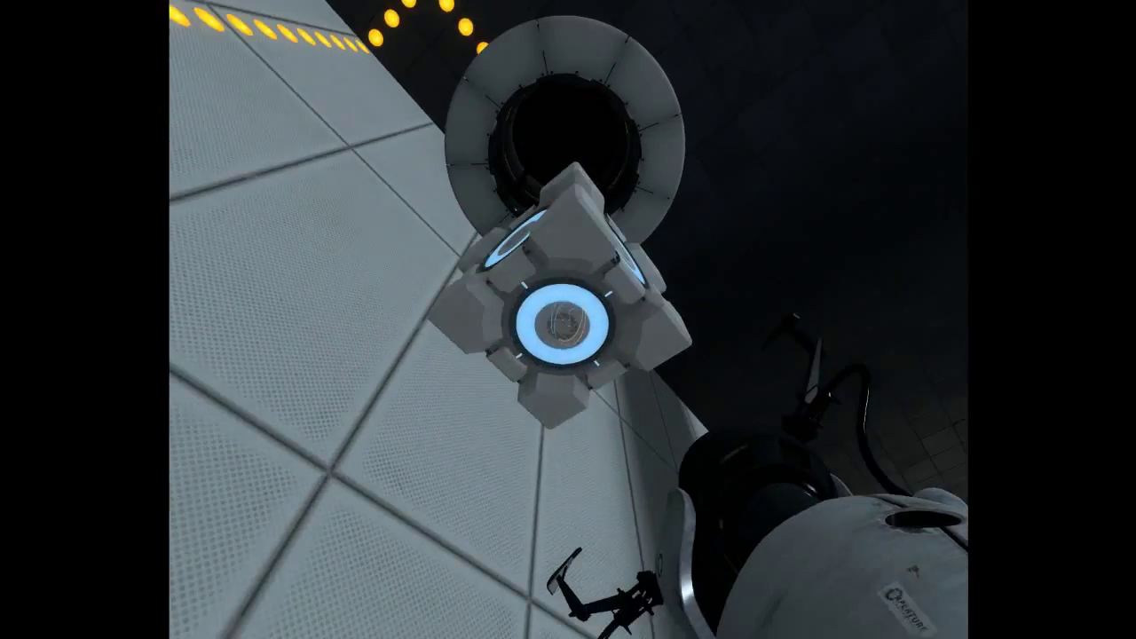
pyautogui.press('w')
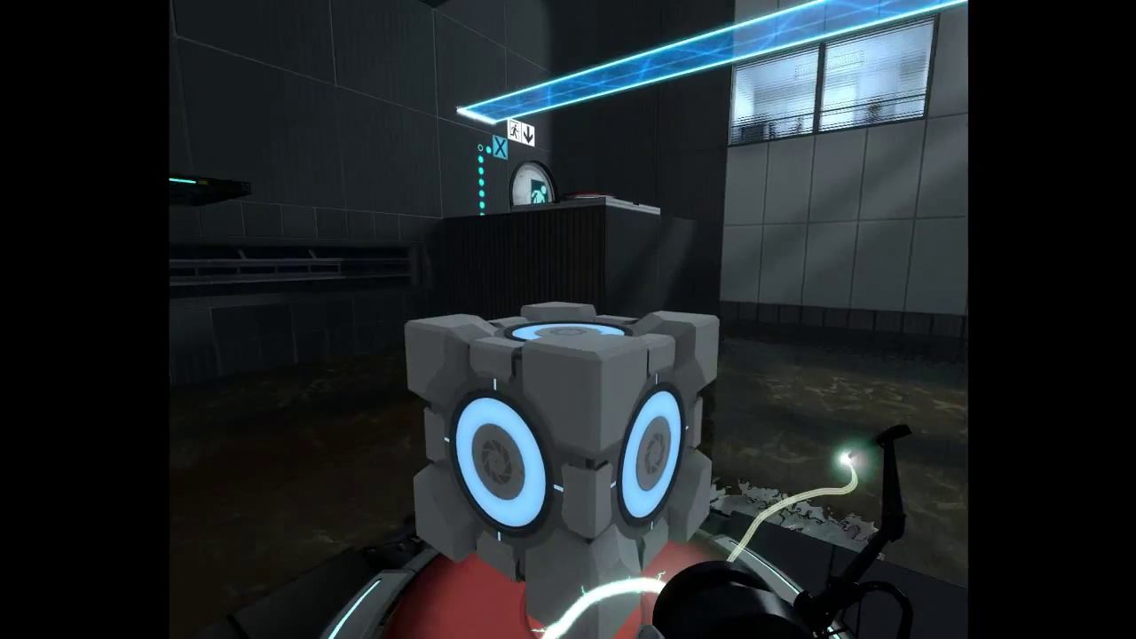
pyautogui.press('e')
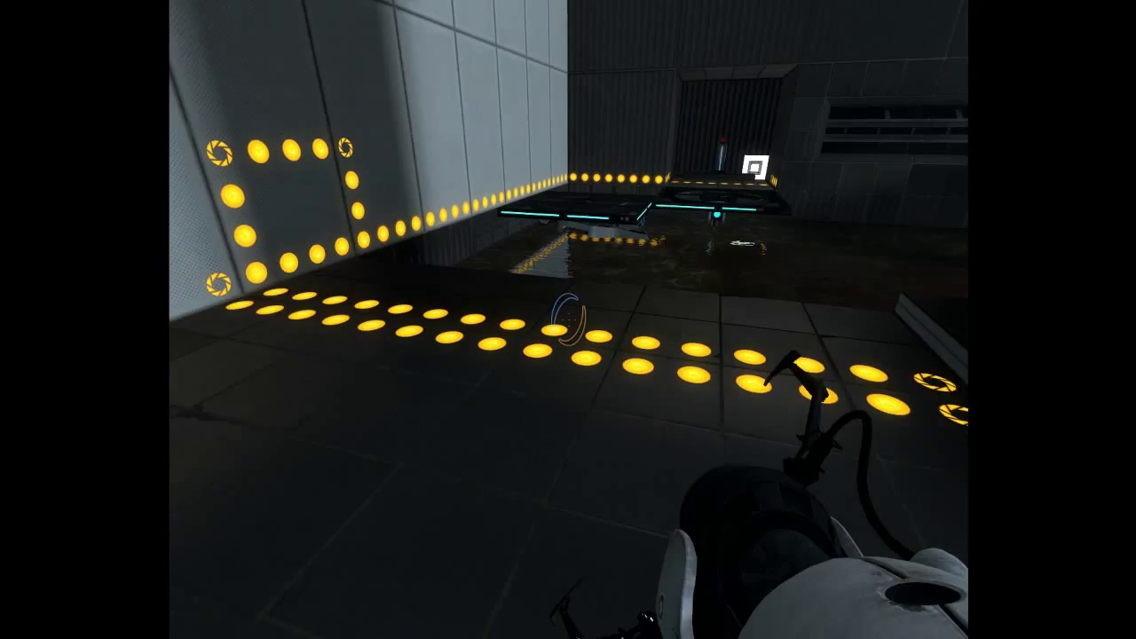
pyautogui.press('w')
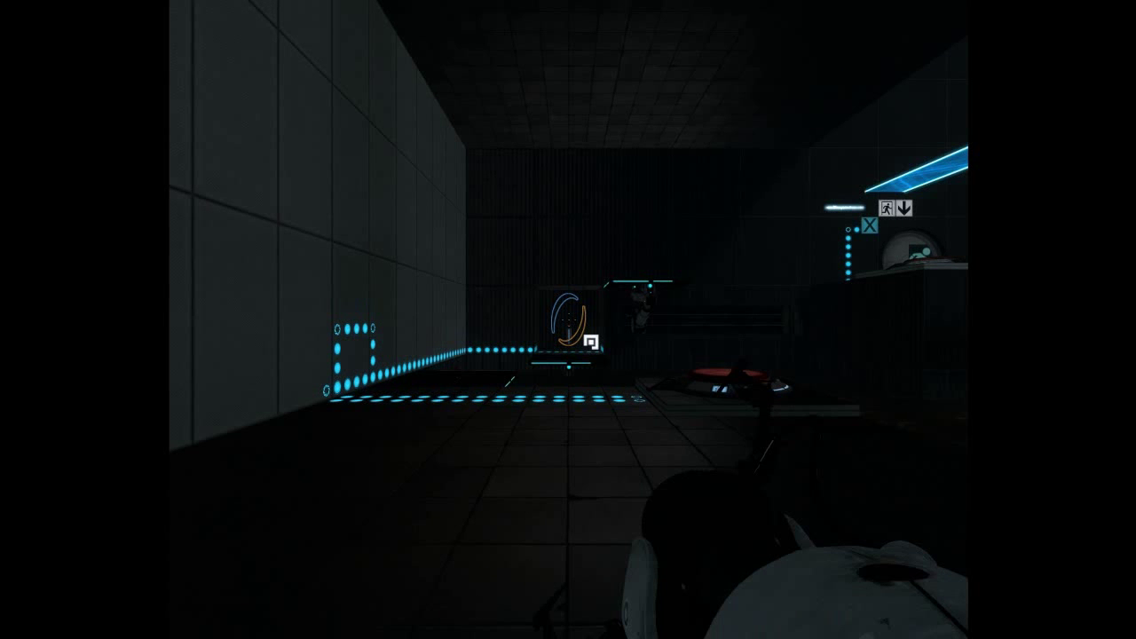
# Step: Release a cube in the restarted chamber, carry it to the floor button and put it down there
pyautogui.press('e')
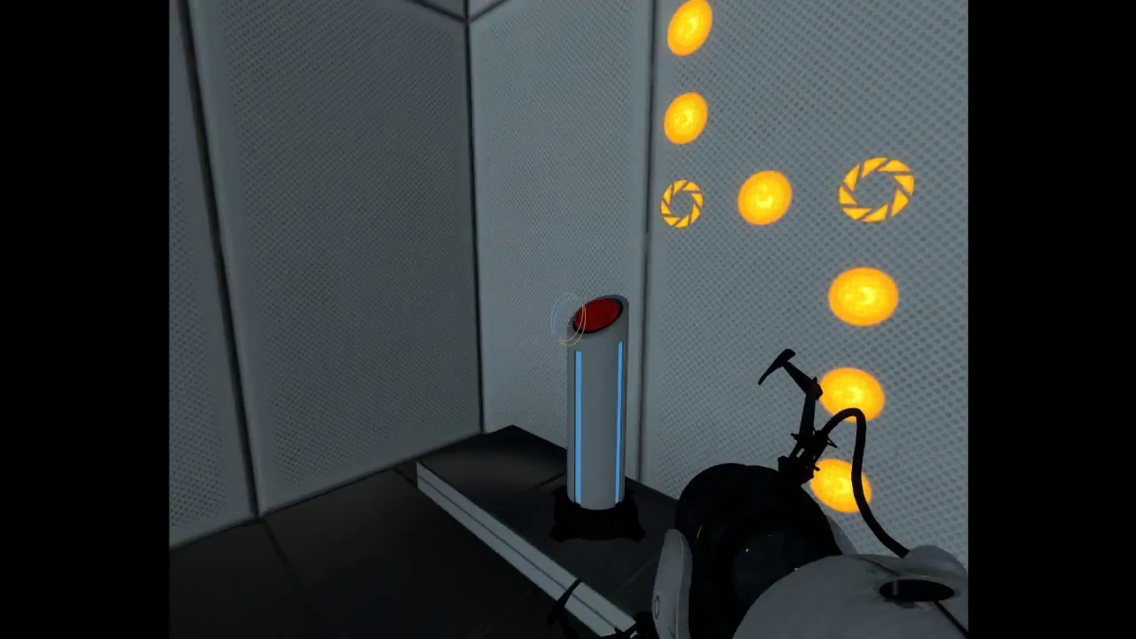
pyautogui.press('e')
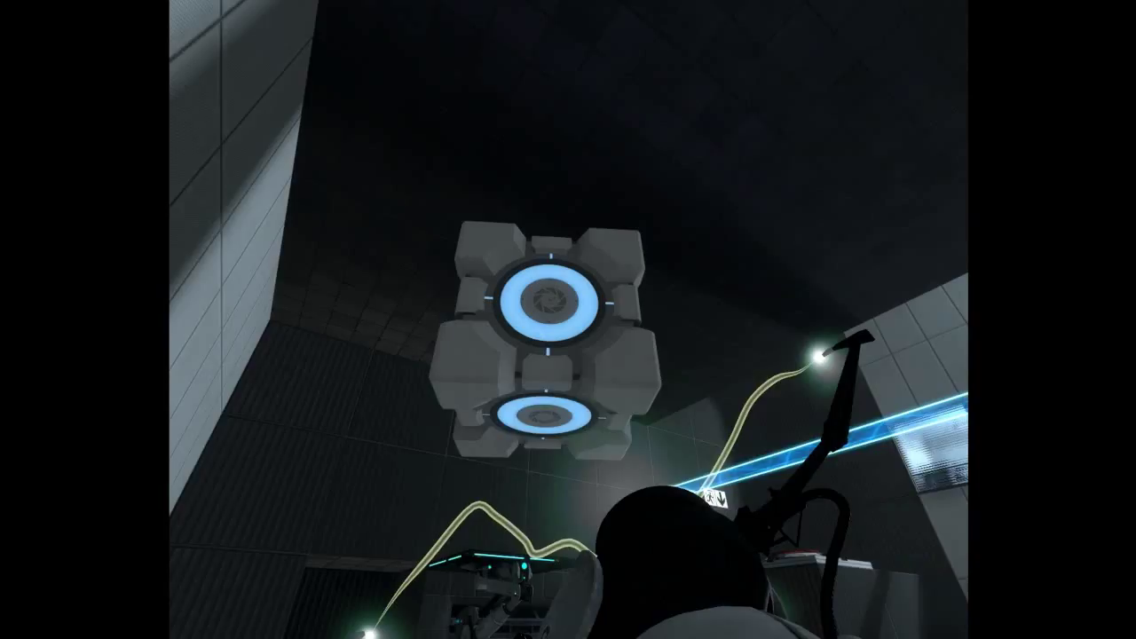
pyautogui.press('w')
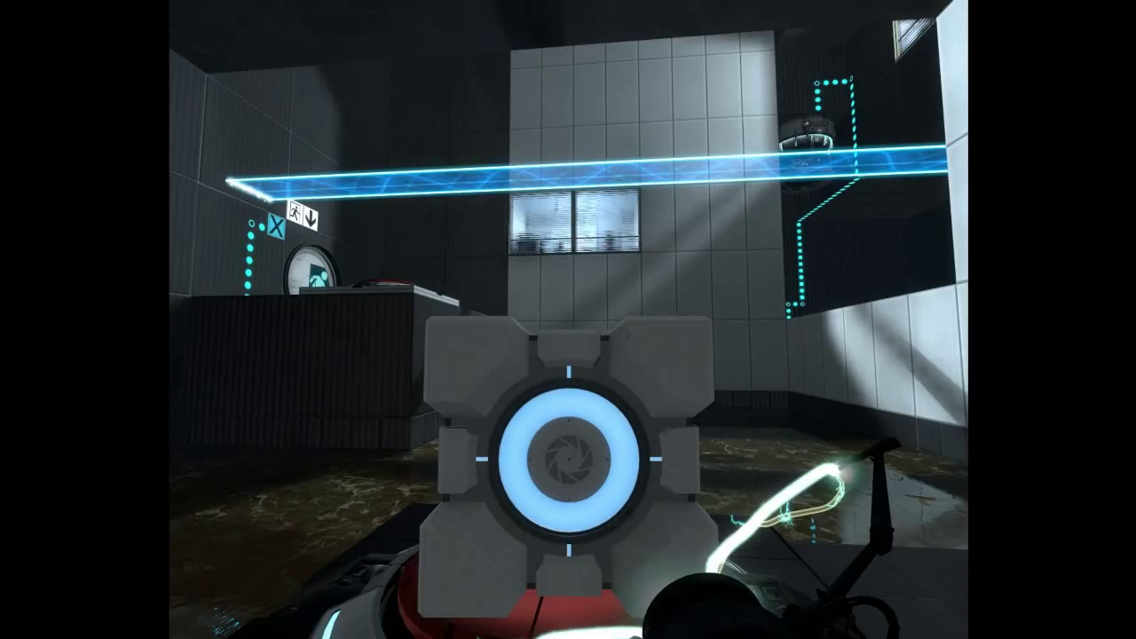
pyautogui.press('e')
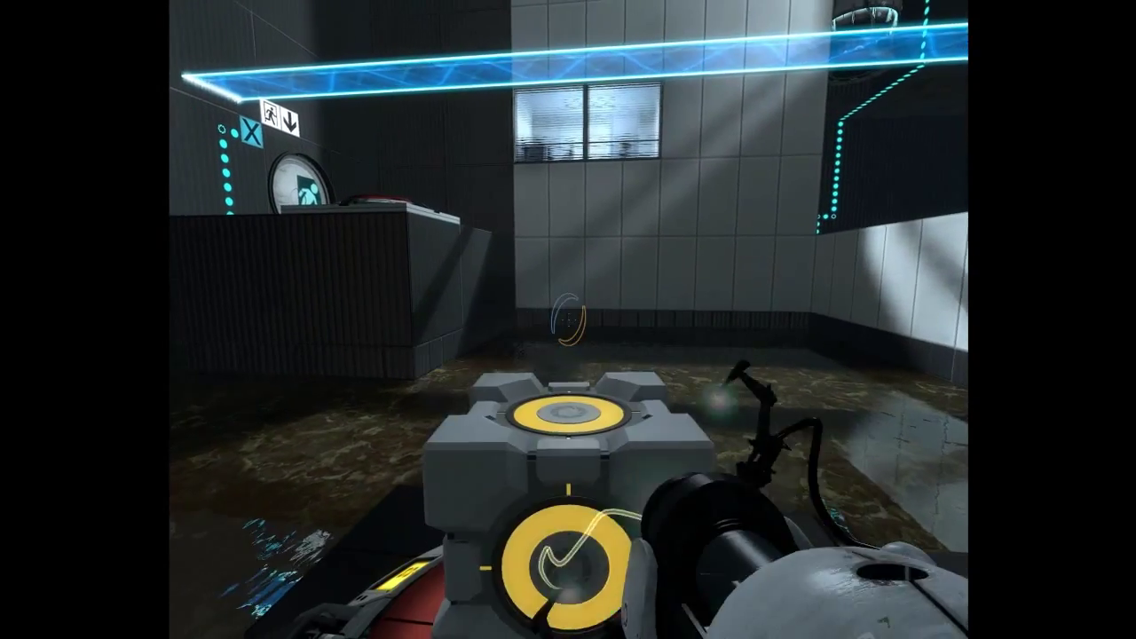
# Step: Try to cross the goo by heading from the floor button onto the moving platforms
pyautogui.press('s')
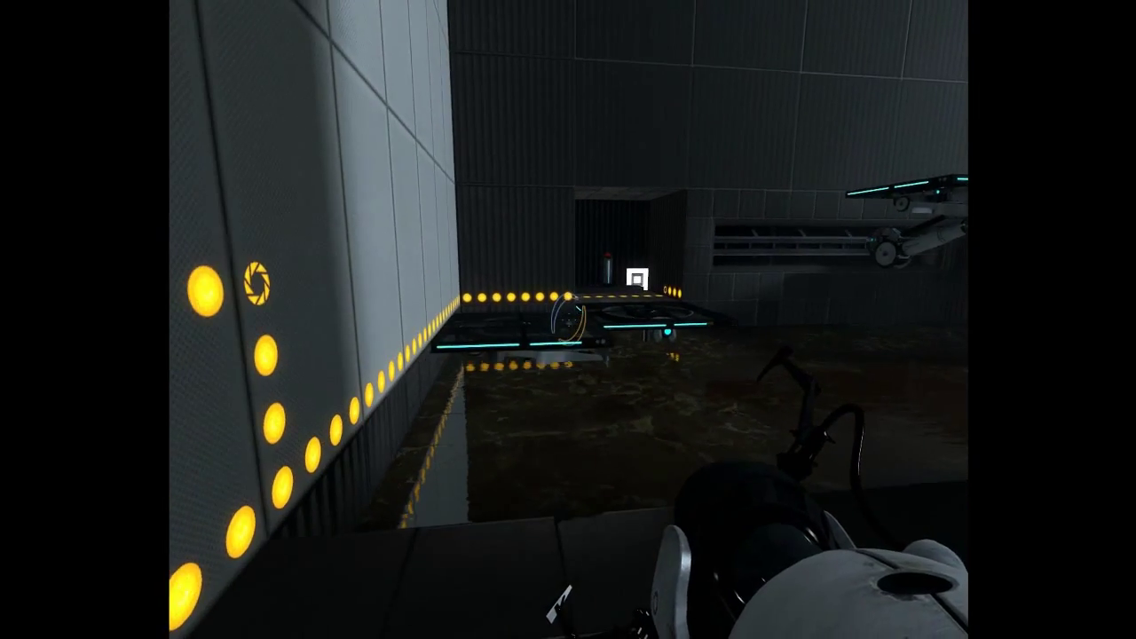
pyautogui.press('d')
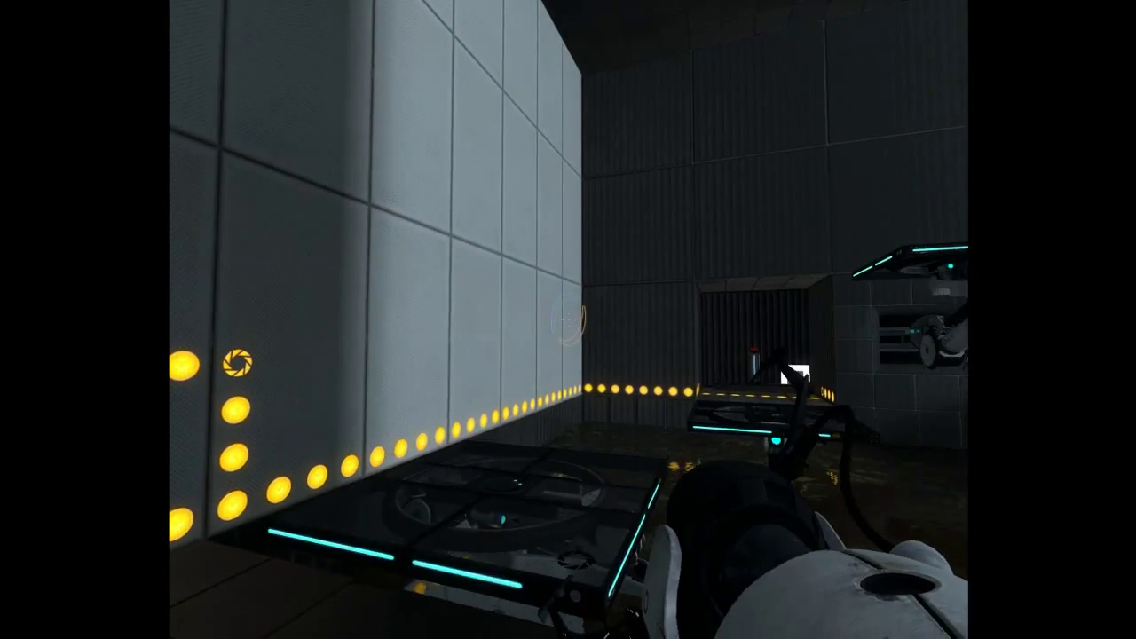
pyautogui.click(568, 320)
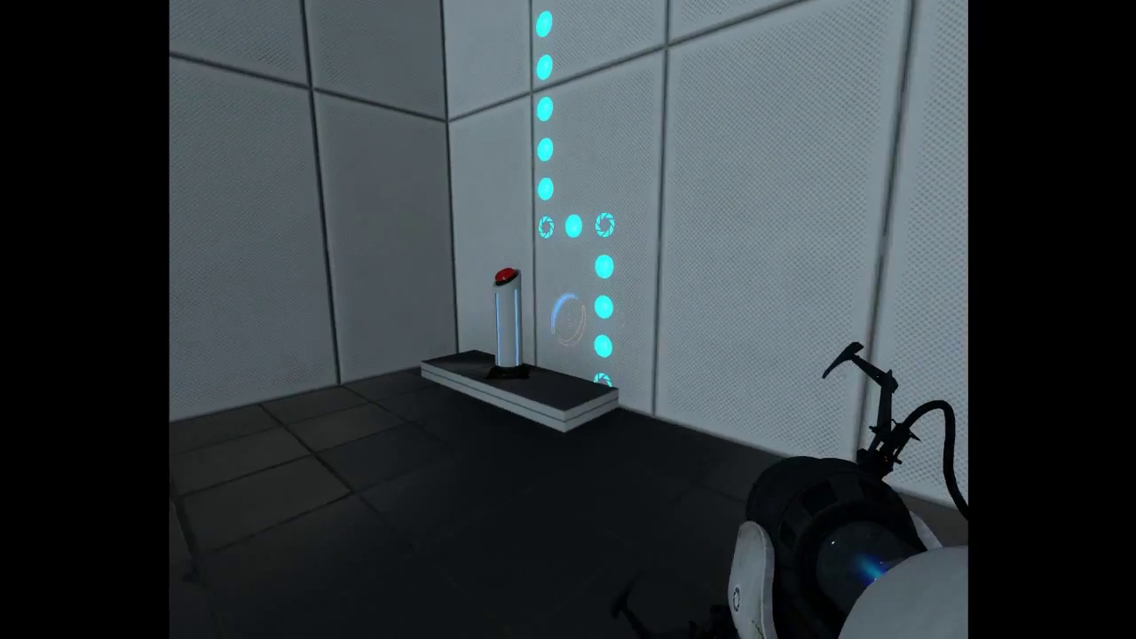
pyautogui.rightClick(568, 320)
pyautogui.press('w')
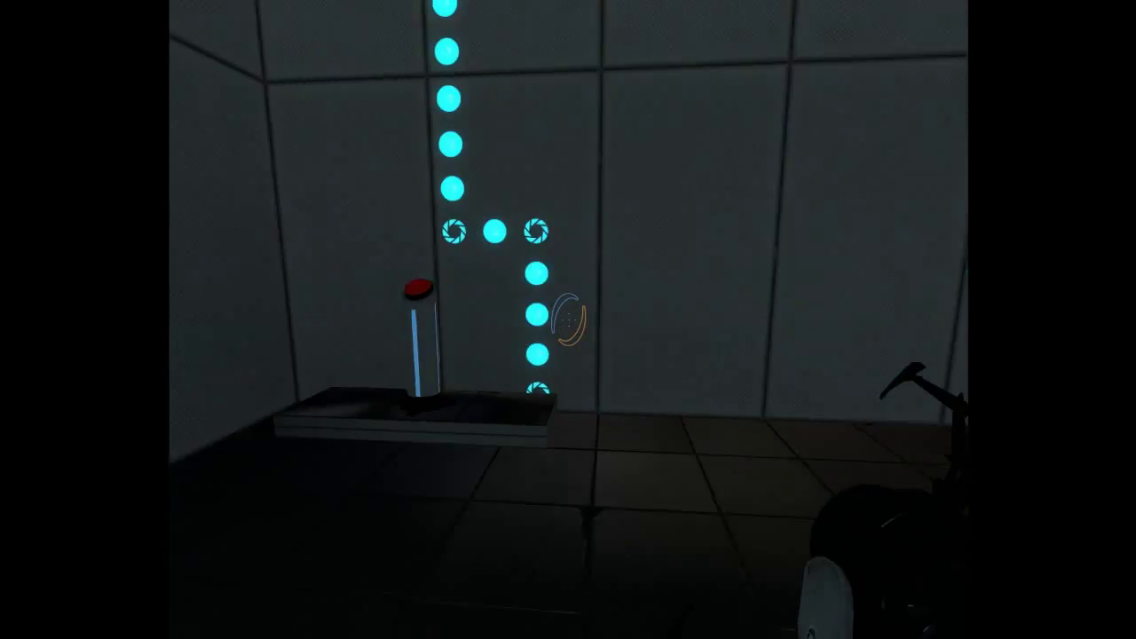
# Step: After the chamber restarts, release the cube with the pedestal button and set it on the floor button
pyautogui.press('e')
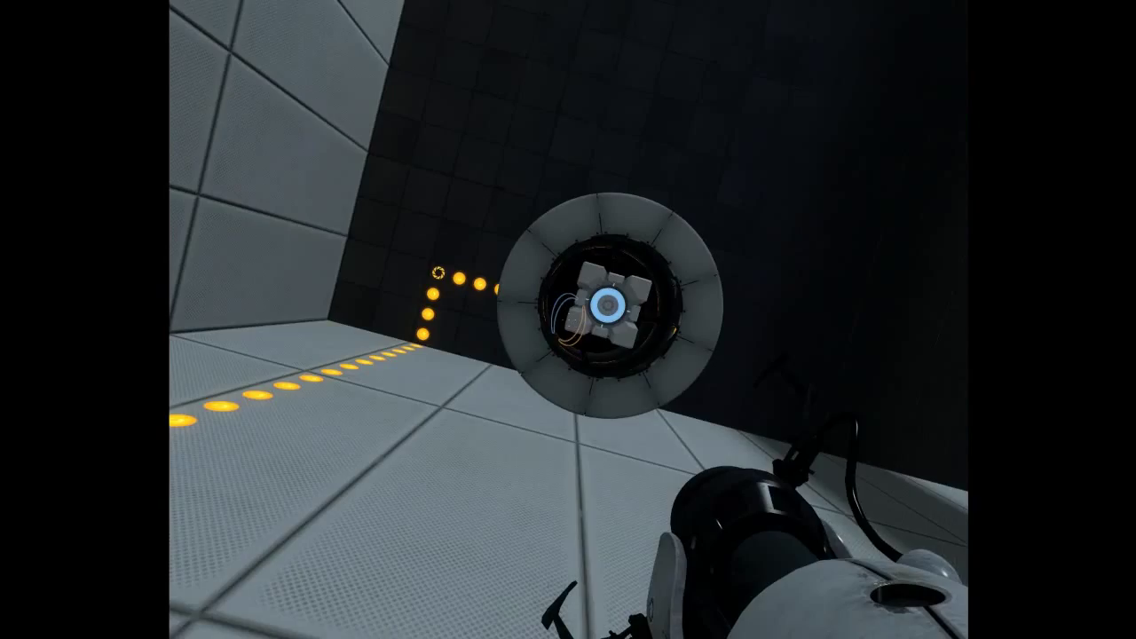
pyautogui.press('e')
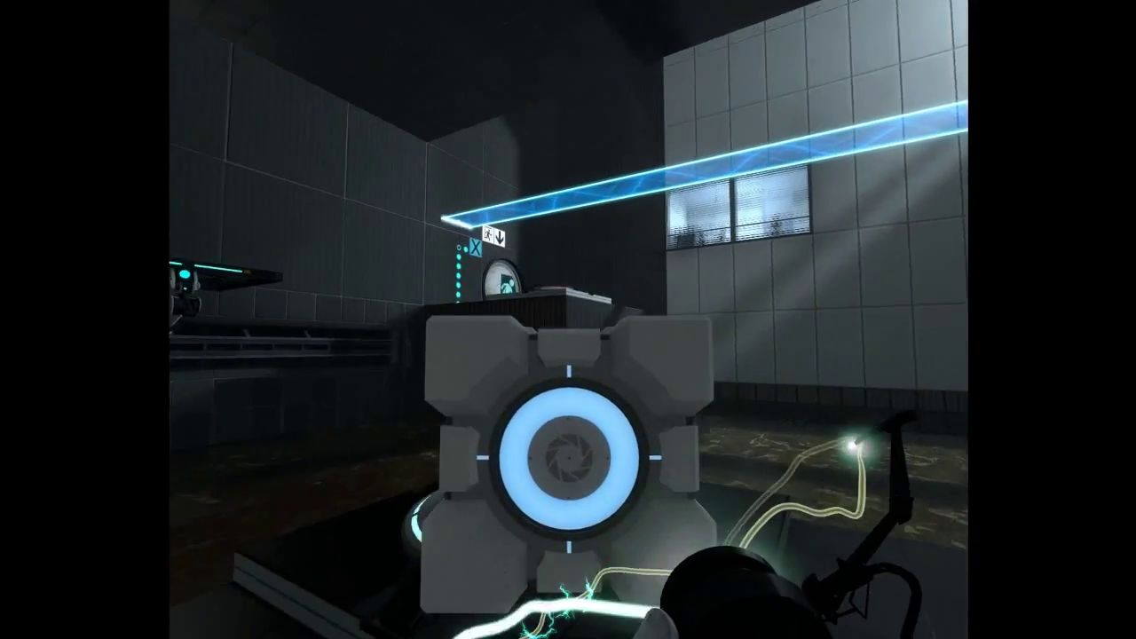
pyautogui.press('e')
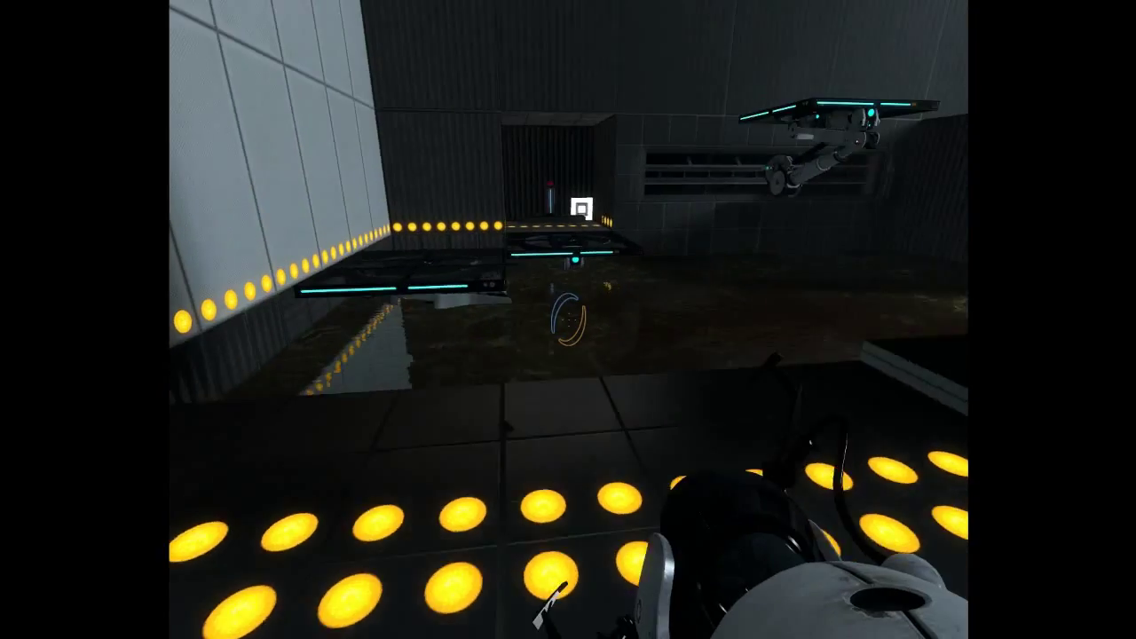
# Step: Board the moving platforms and play the chamber through to the exit
pyautogui.press('w')
pyautogui.press('w')
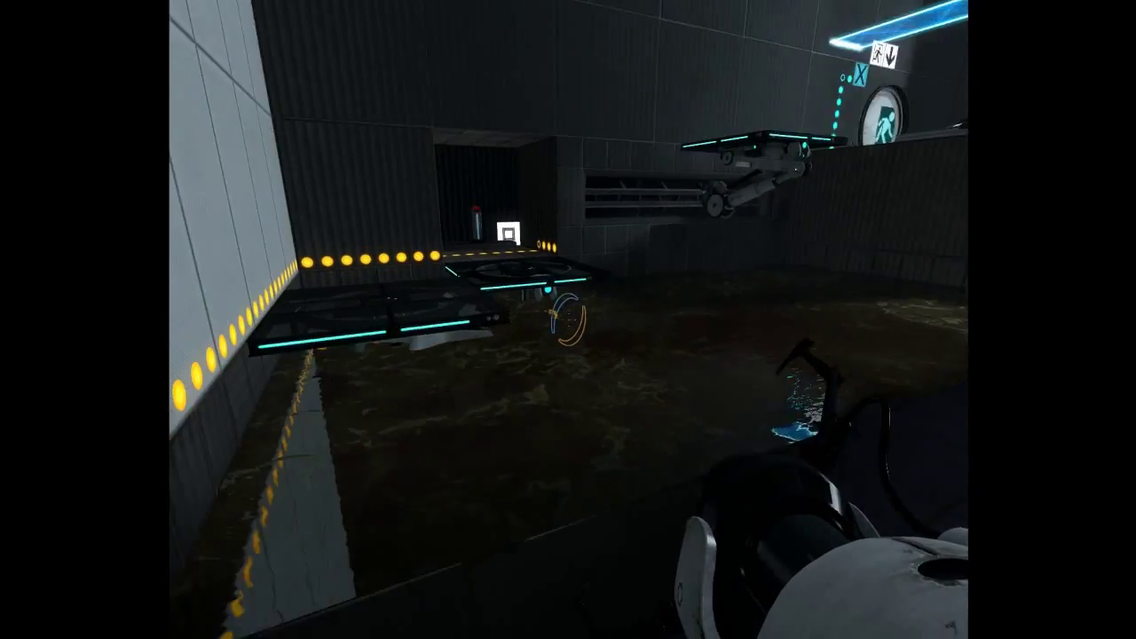
pyautogui.press('w')
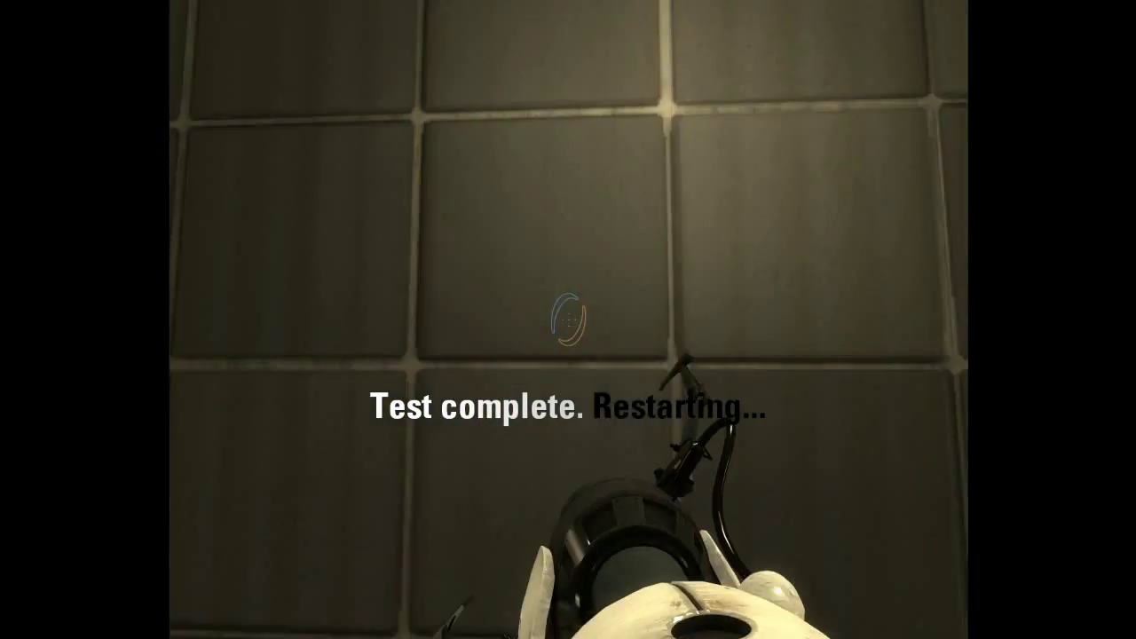
# Step: Return from the play-test to the chamber editor and open the Publish to Workshop form
pyautogui.press('Escape')
pyautogui.click(346, 456)
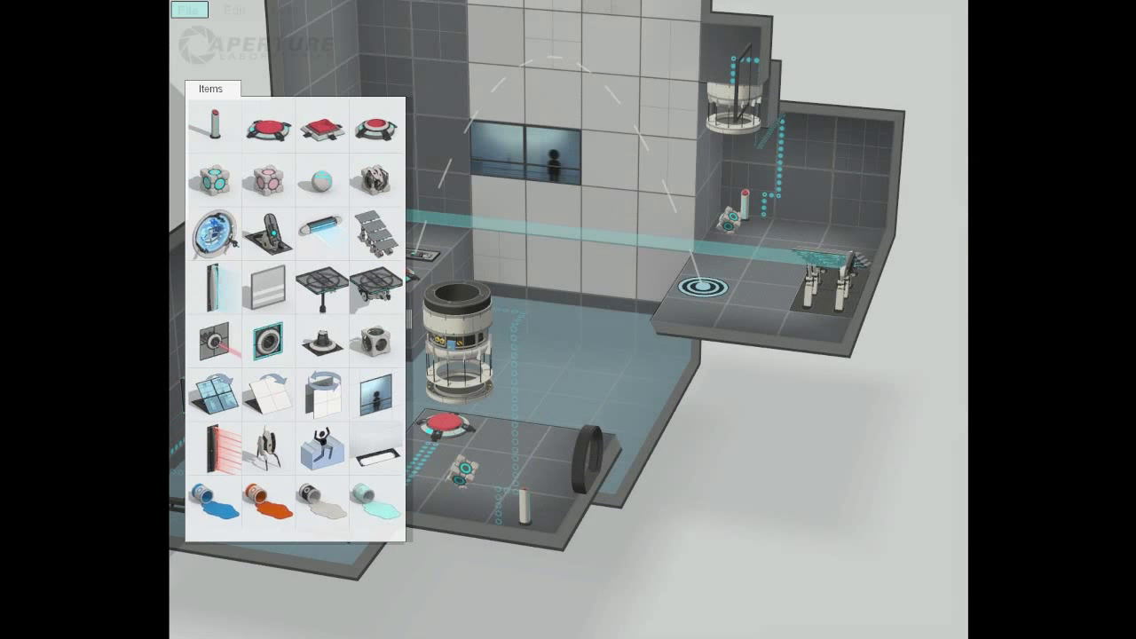
pyautogui.click(188, 10)
pyautogui.click(188, 11)
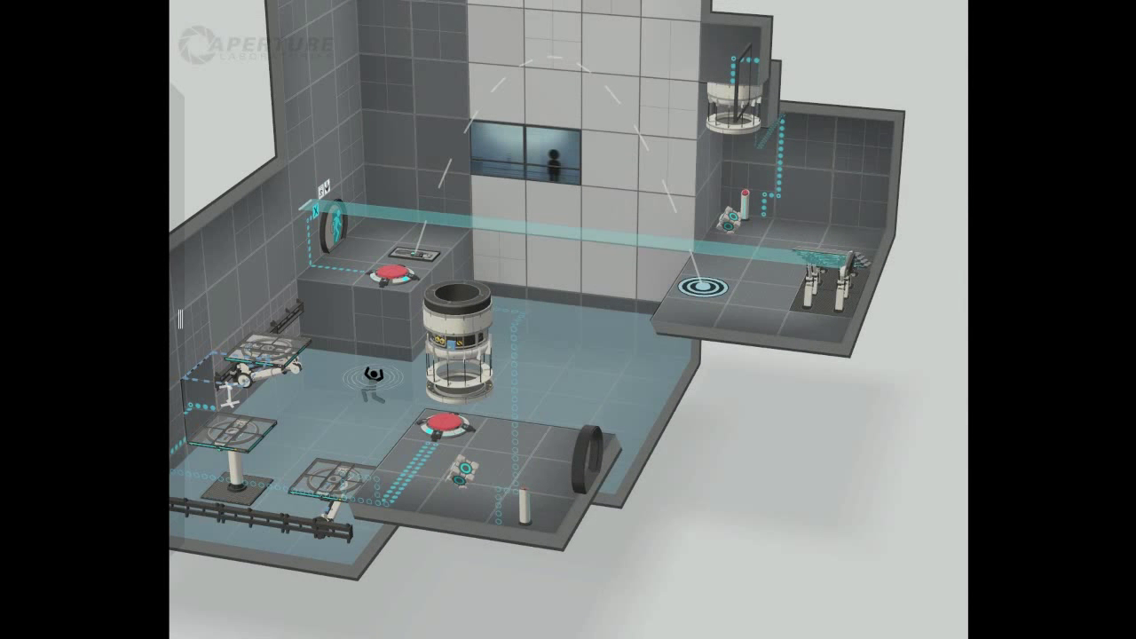
pyautogui.click(188, 10)
pyautogui.press('Down')
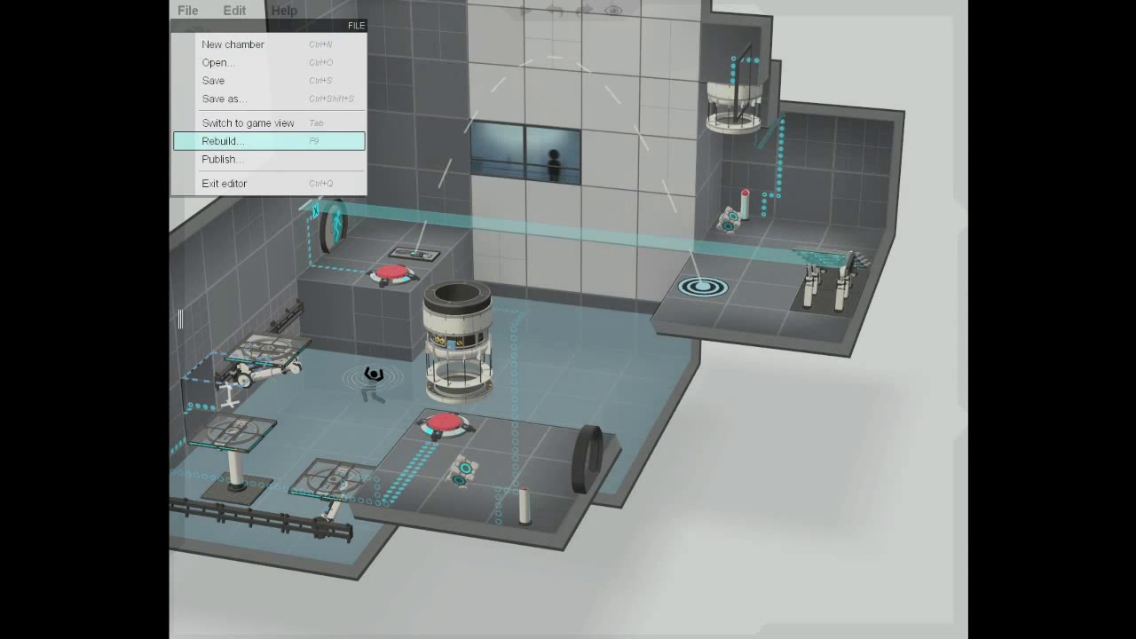
pyautogui.press('Return')
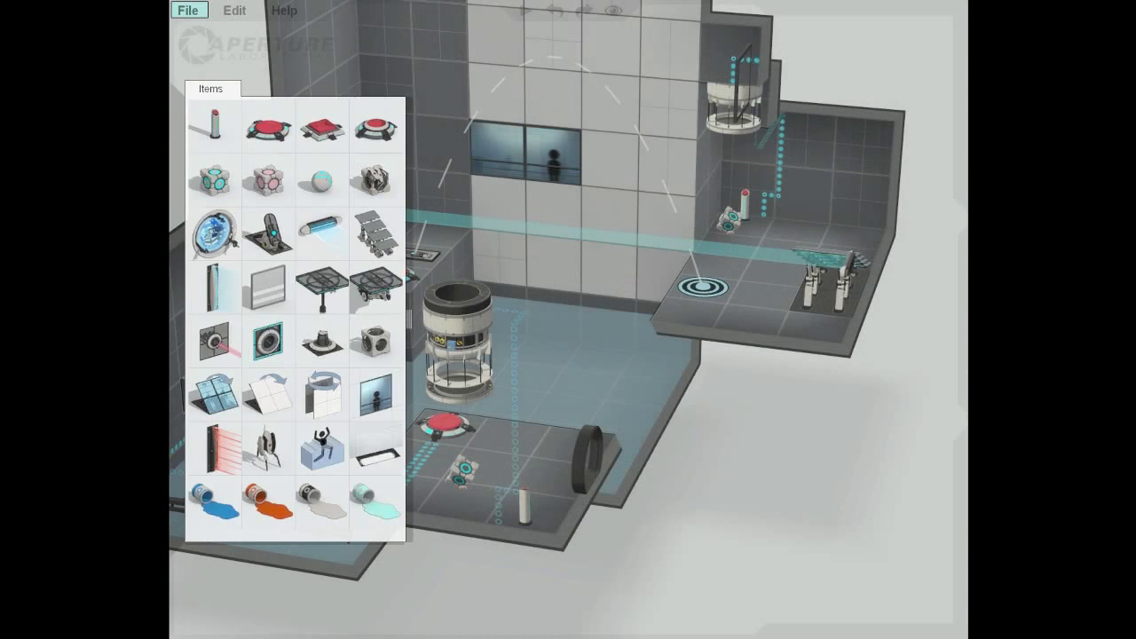
pyautogui.press('Escape')
pyautogui.press('Down')
pyautogui.press('Return')
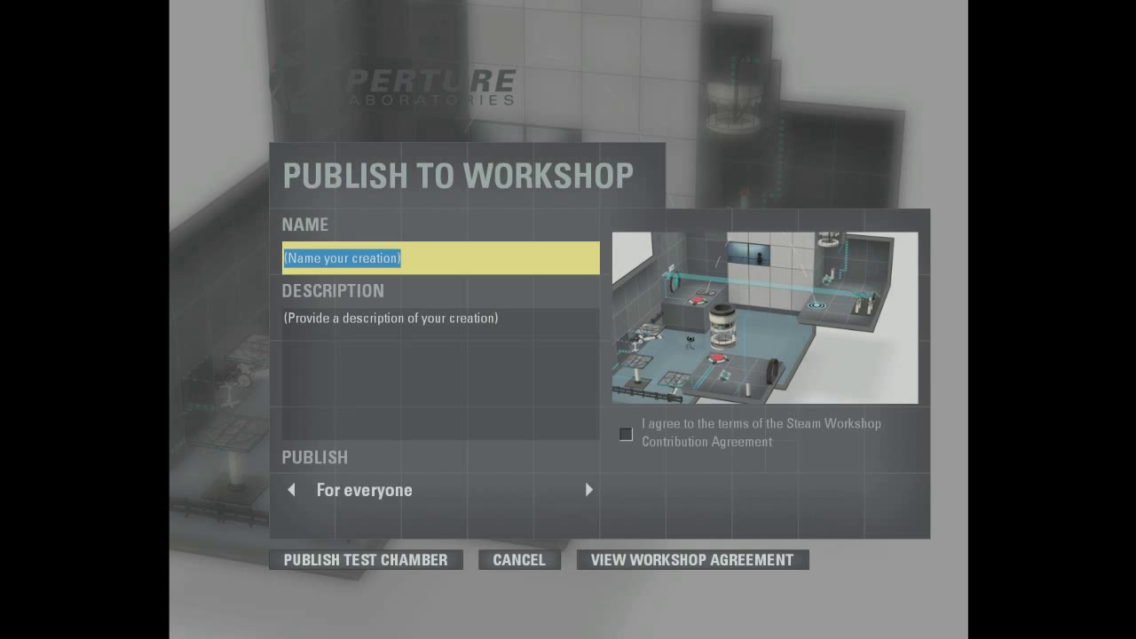
# Step: Accept the Steam Workshop Contribution Agreement and set the publishing visibility to For everyone
pyautogui.click(627, 434)
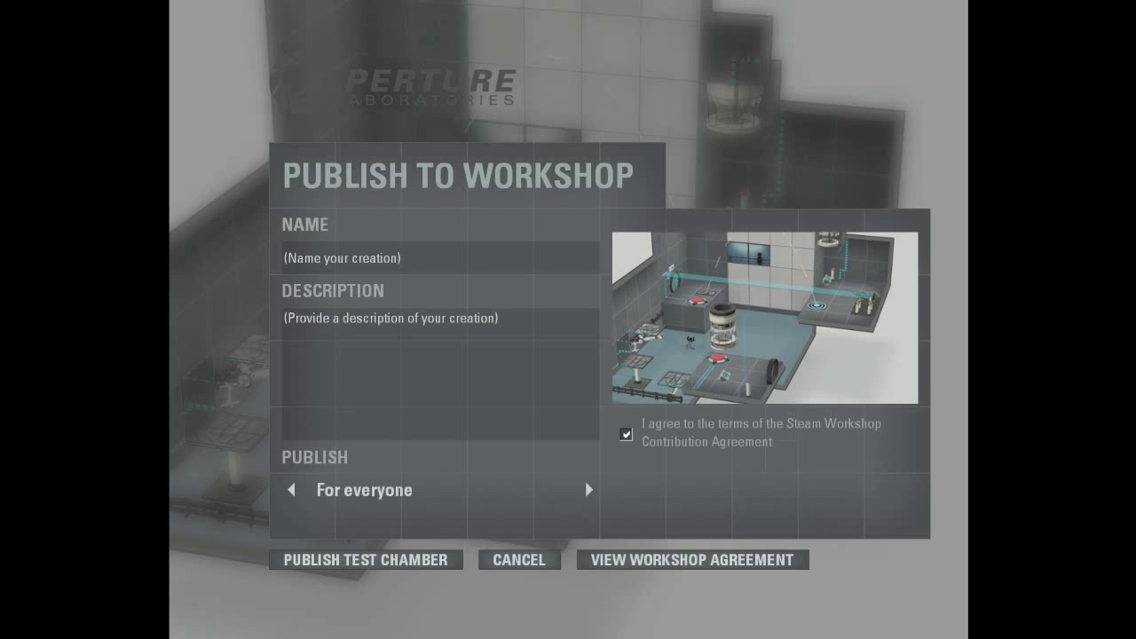
pyautogui.click(589, 489)
pyautogui.click(589, 490)
pyautogui.click(291, 490)
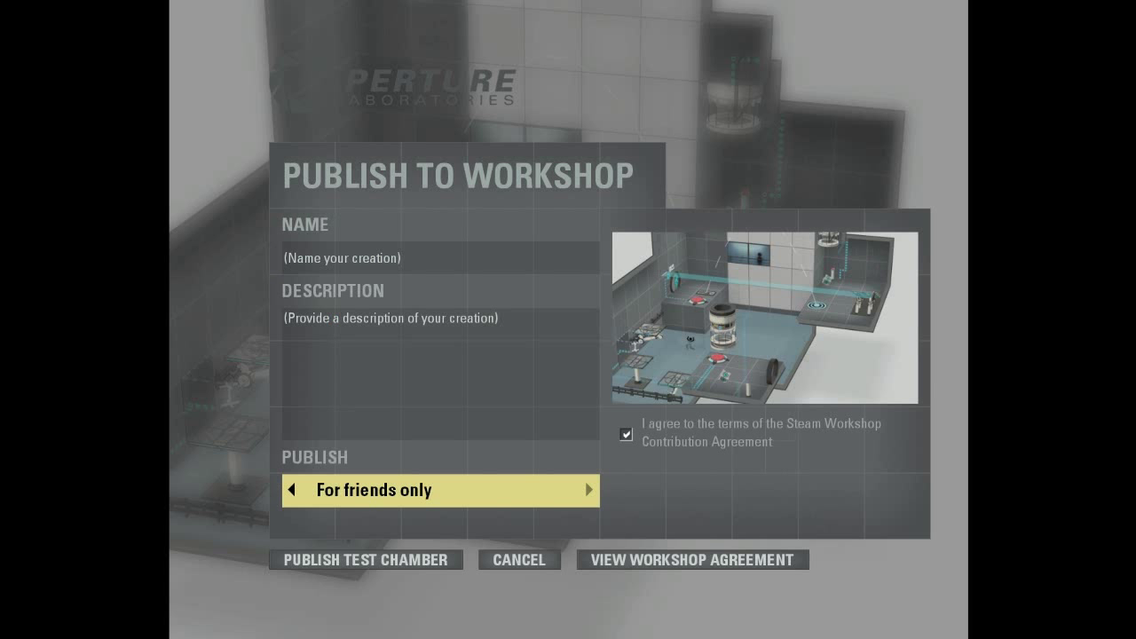
pyautogui.press('Right')
pyautogui.press('Right')
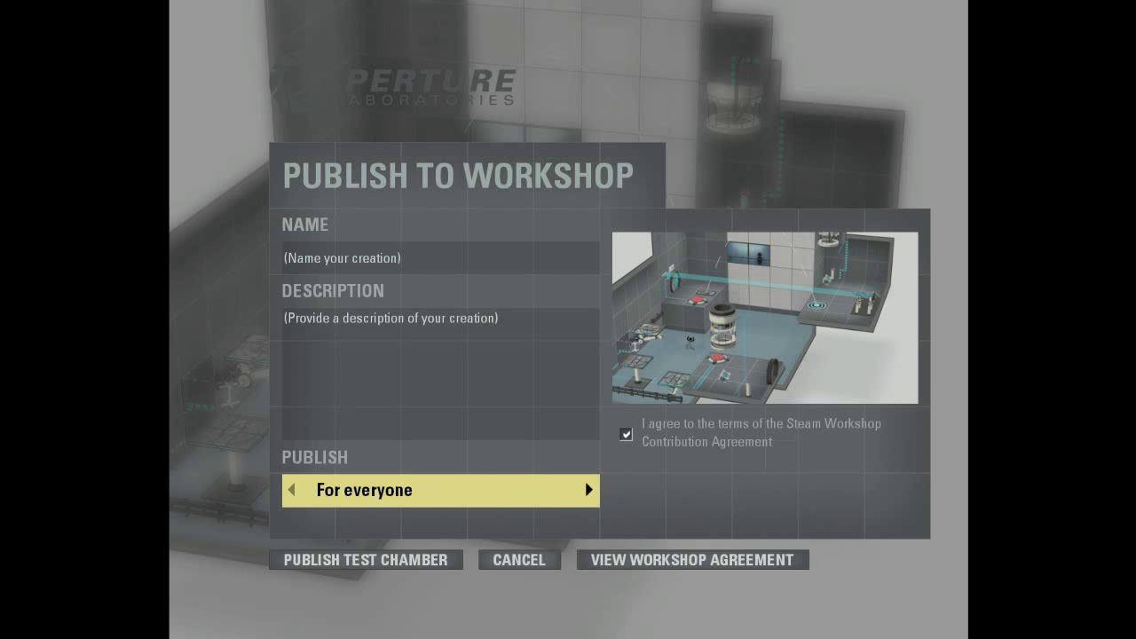
# Step: Replace the placeholder name of the creation with "Sticky Goo"
pyautogui.click(402, 258)
pyautogui.moveTo(402, 258); pyautogui.dragTo(380, 258)
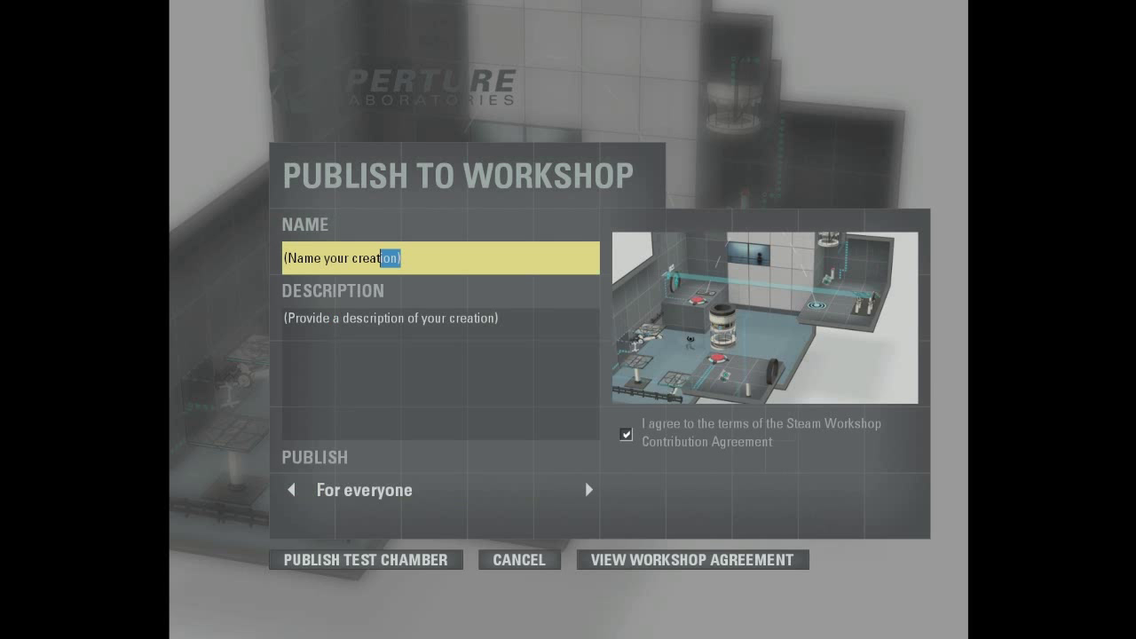
pyautogui.hotkey('shift', 'Home')
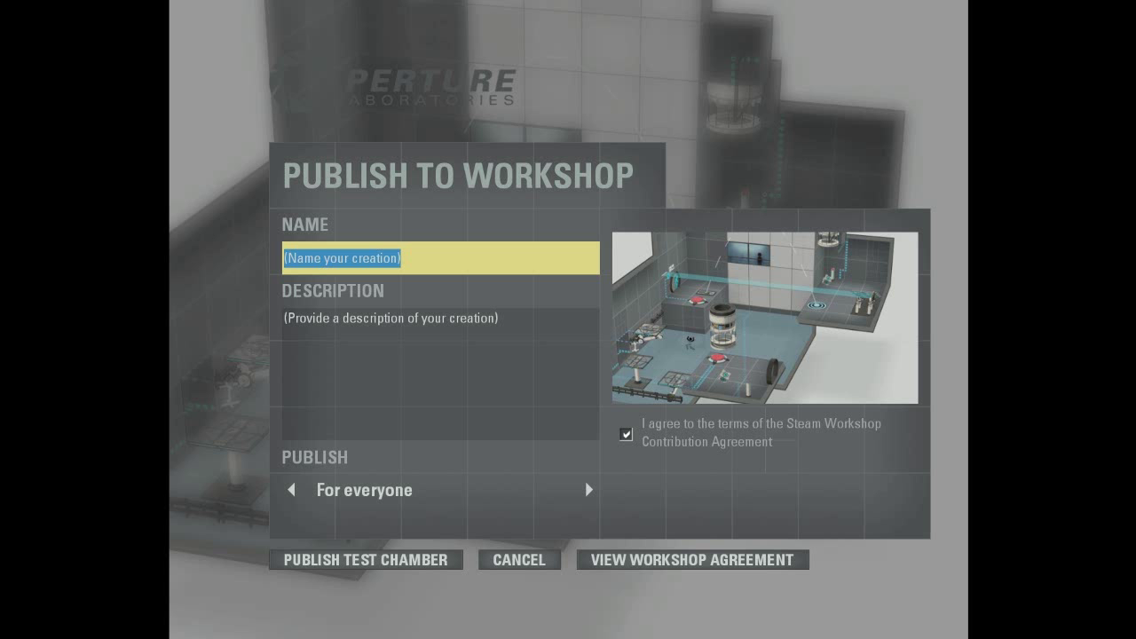
pyautogui.write('ST')
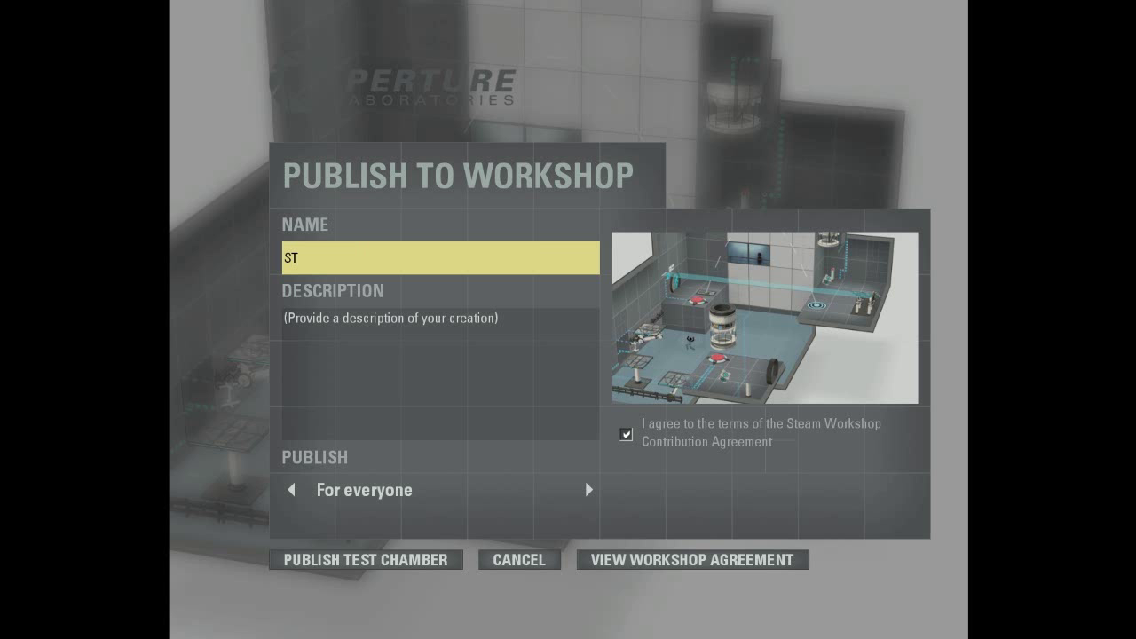
pyautogui.press('BackSpace')
pyautogui.press('BackSpace')
pyautogui.write('Sticky Goo')
# Step: Enter the description "Sticky Goo is very bad. =)" and publish the test chamber
pyautogui.press('Tab')
pyautogui.write('St')
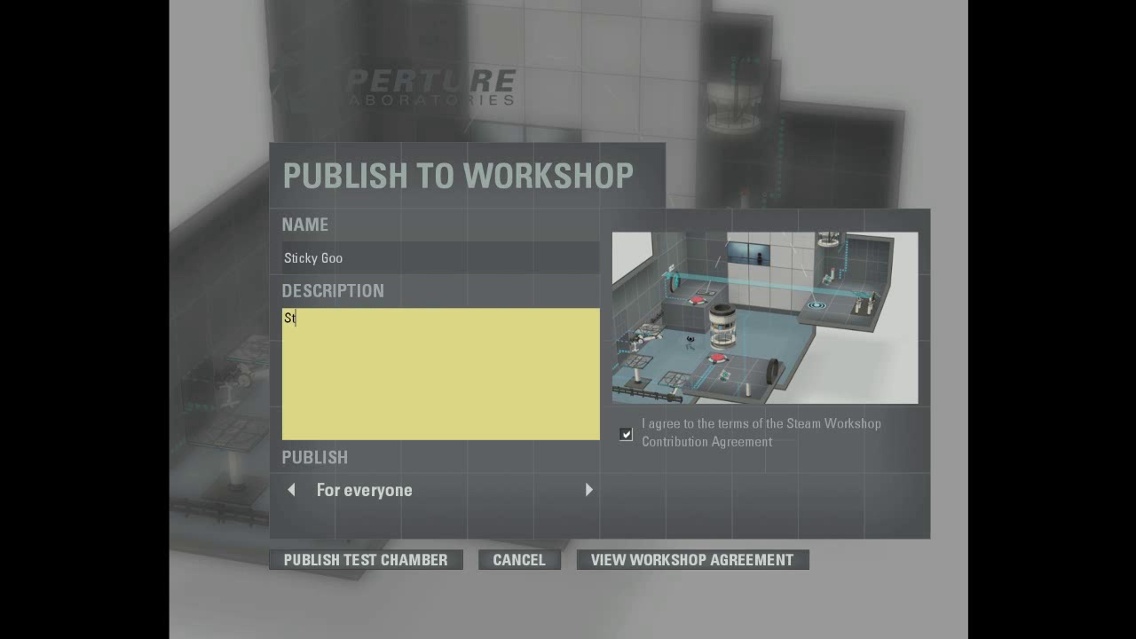
pyautogui.write('icky Goo is very baa')
pyautogui.press('BackSpace')
pyautogui.write('d')
pyautogui.press('Return')
pyautogui.press('Return')
pyautogui.write('. =)')
pyautogui.click(366, 560)
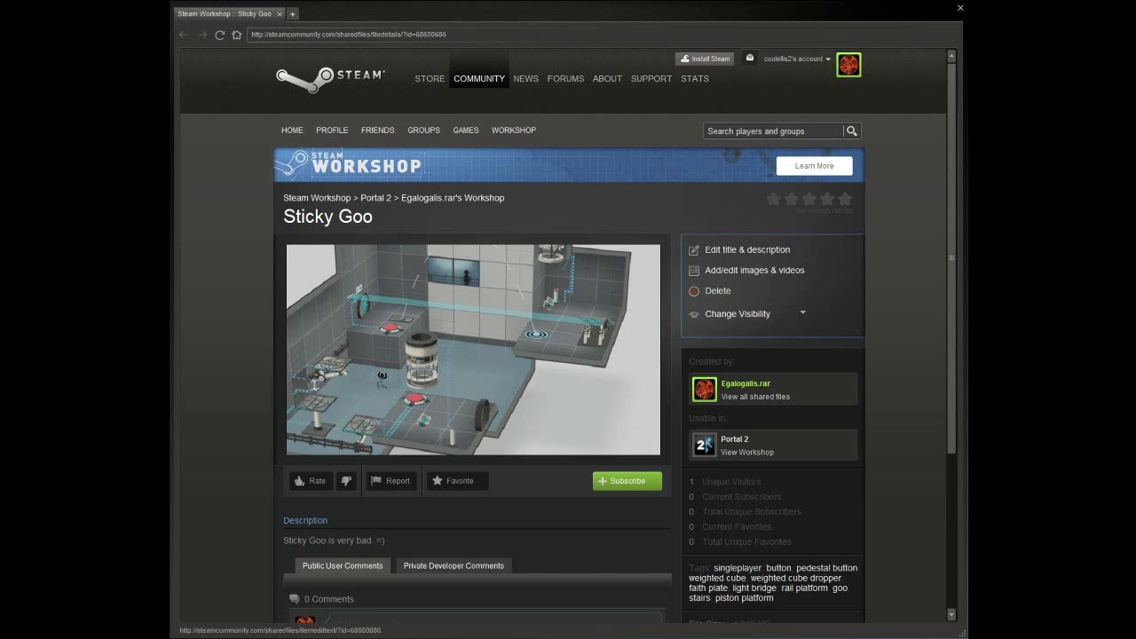
# Step: Rate the published Sticky Goo chamber positively on its Workshop page and add it to the favorites
pyautogui.scroll(-3, 311, 390)
pyautogui.scroll(2, 311, 390)
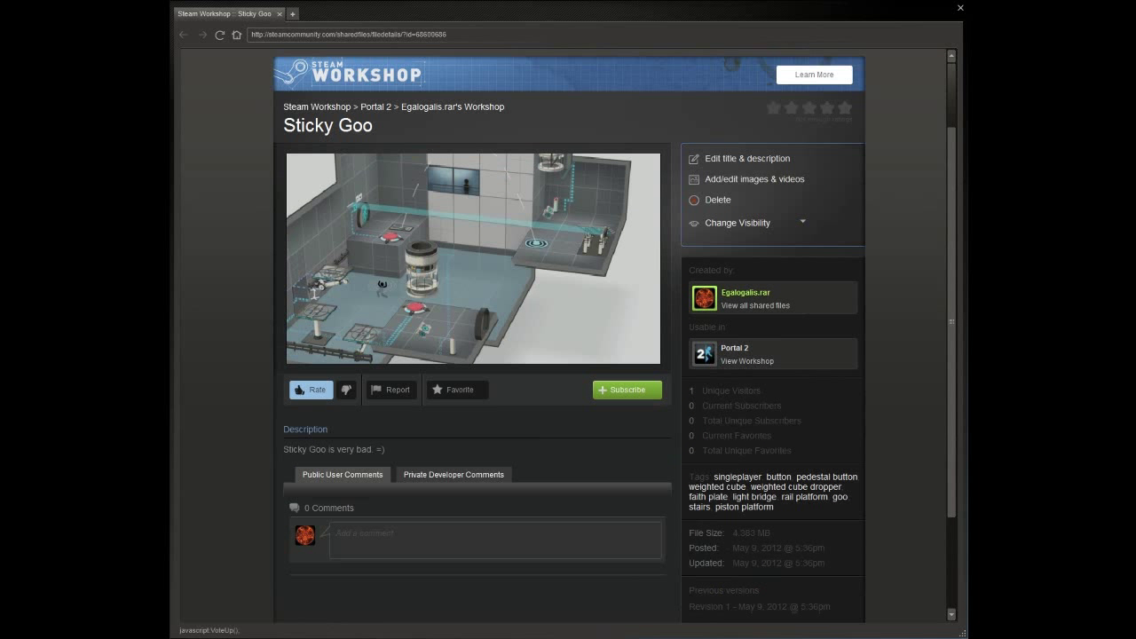
pyautogui.click(310, 389)
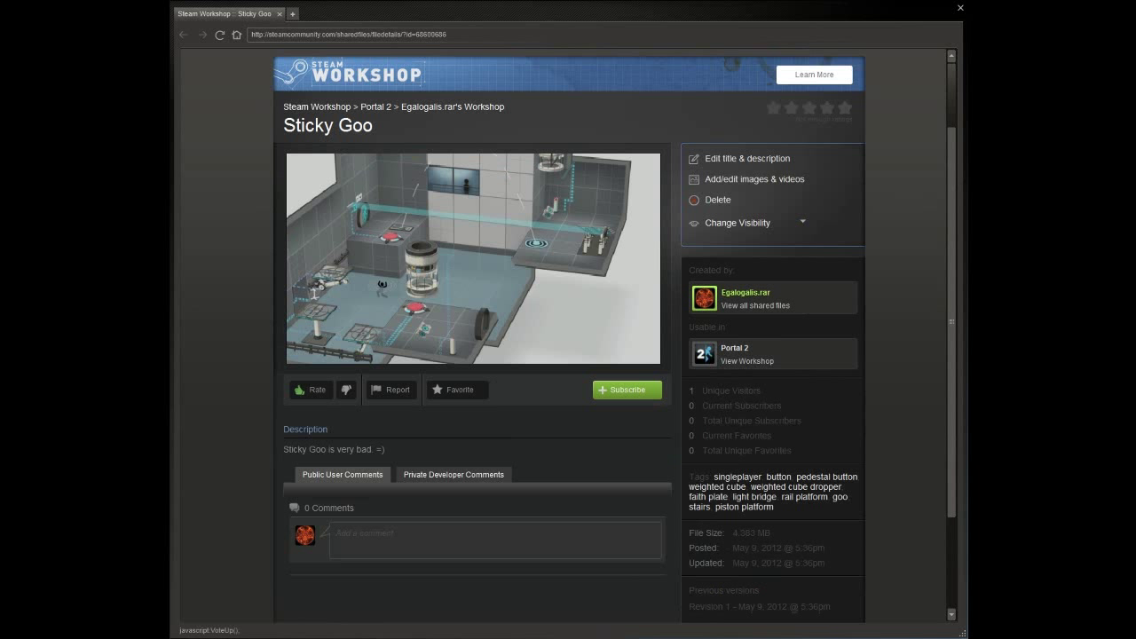
pyautogui.click(457, 390)
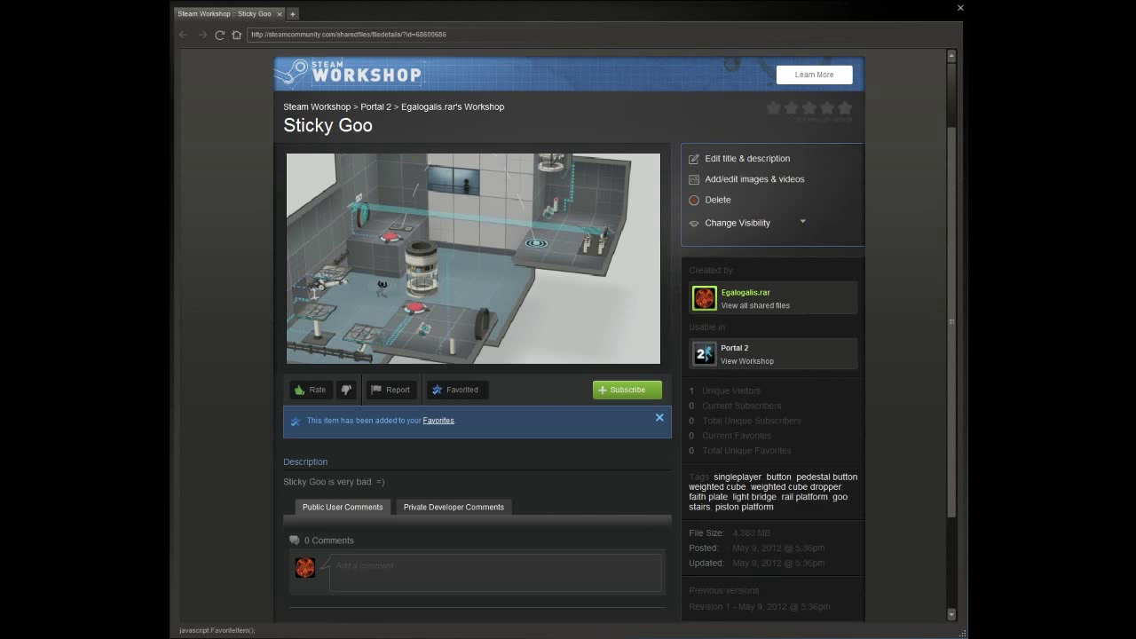
# Step: Subscribe to the Sticky Goo chamber and dismiss the subscription and favorites notices
pyautogui.click(627, 390)
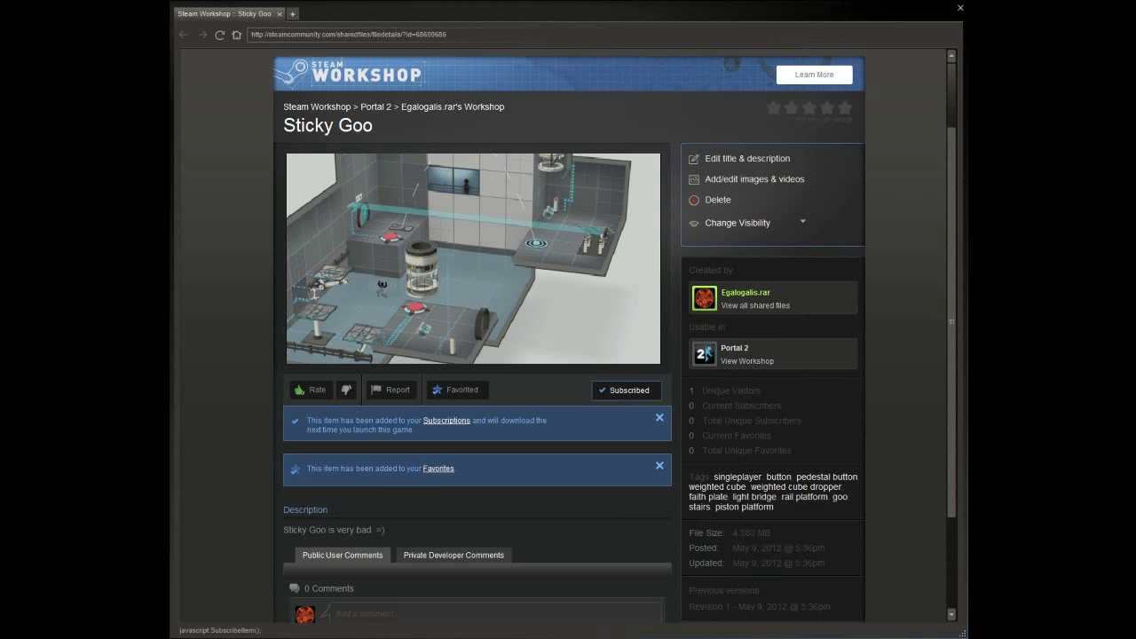
pyautogui.click(659, 417)
pyautogui.click(659, 417)
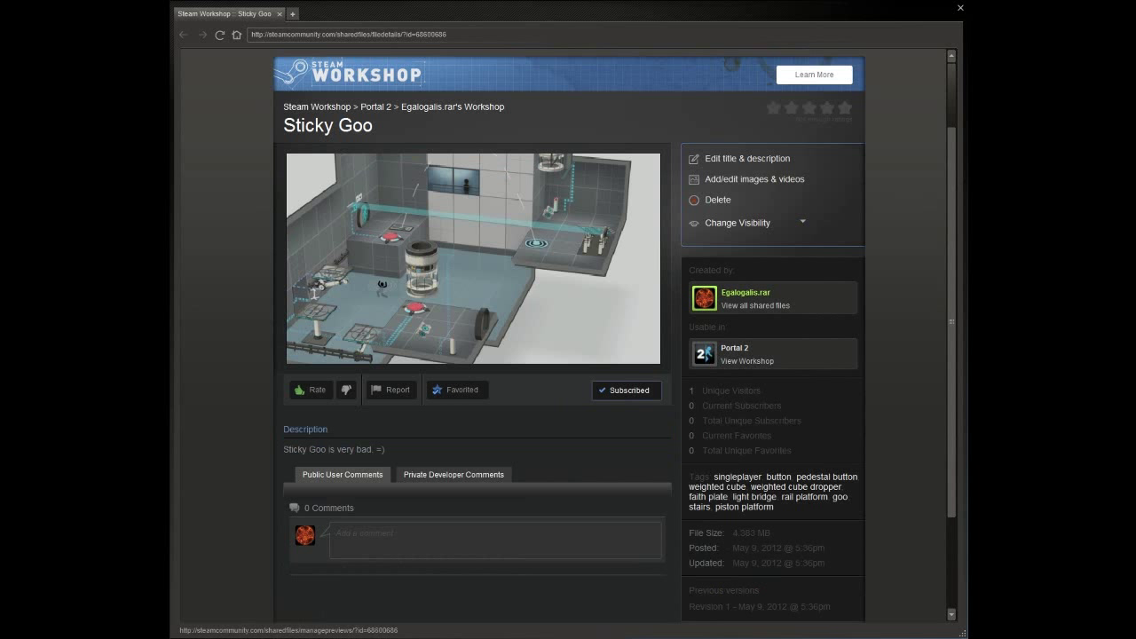
# Step: Close the Workshop page and the Steam overlay and return to the chamber editor
pyautogui.click(960, 8)
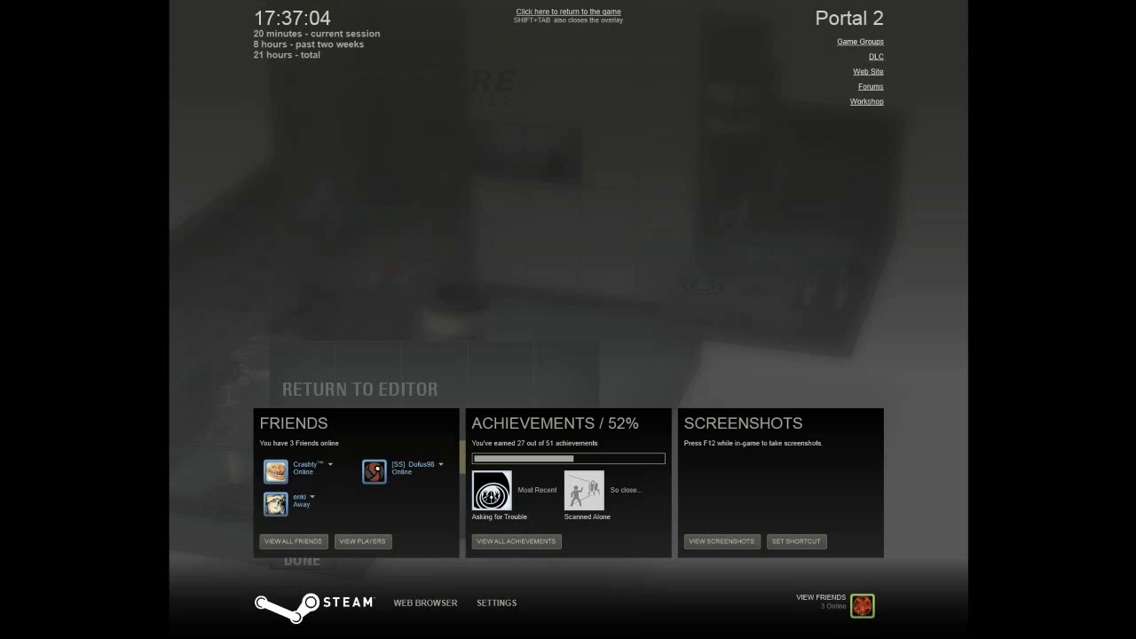
pyautogui.hotkey('shift', 'Tab')
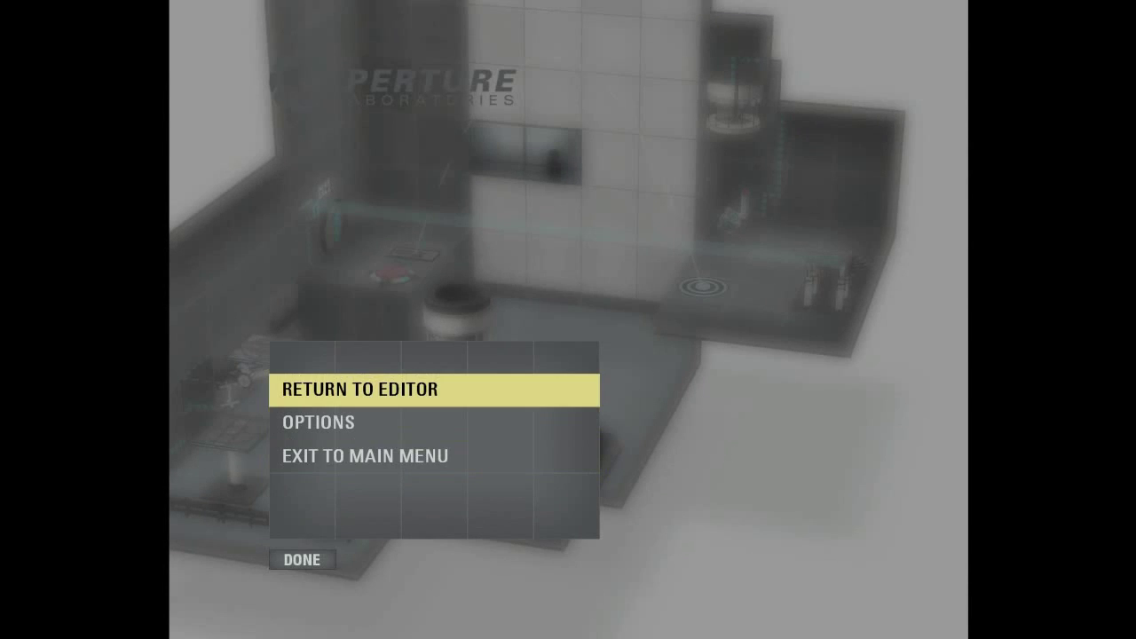
pyautogui.click(360, 389)
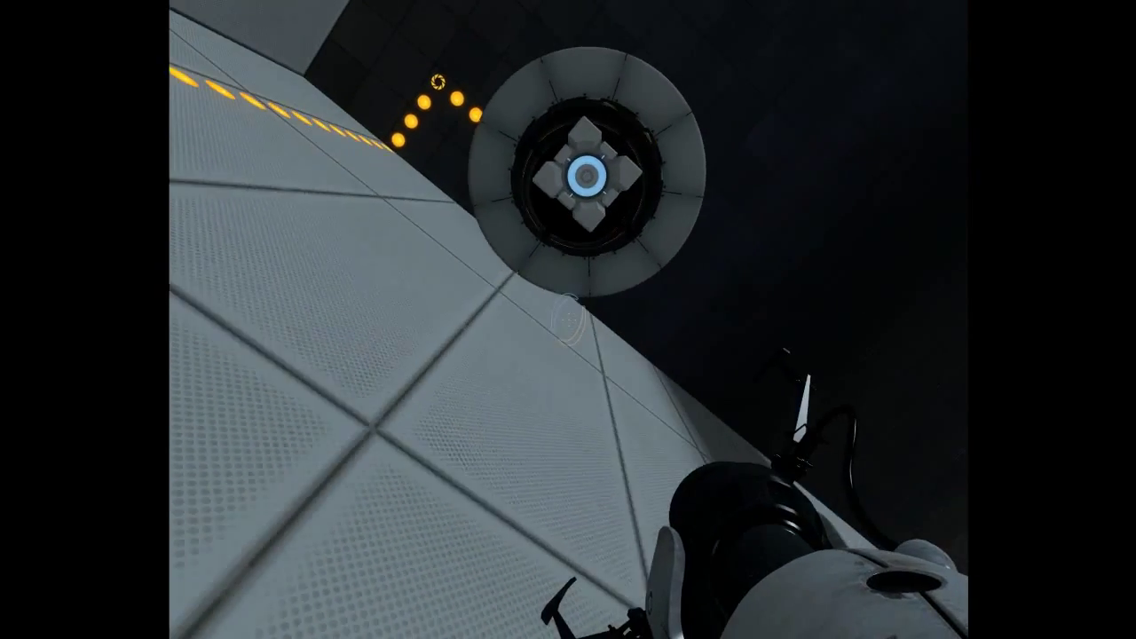
# Step: Play the chamber again, carrying a cube to the floor button near the faith plate, and exit to the editor
pyautogui.press('e')
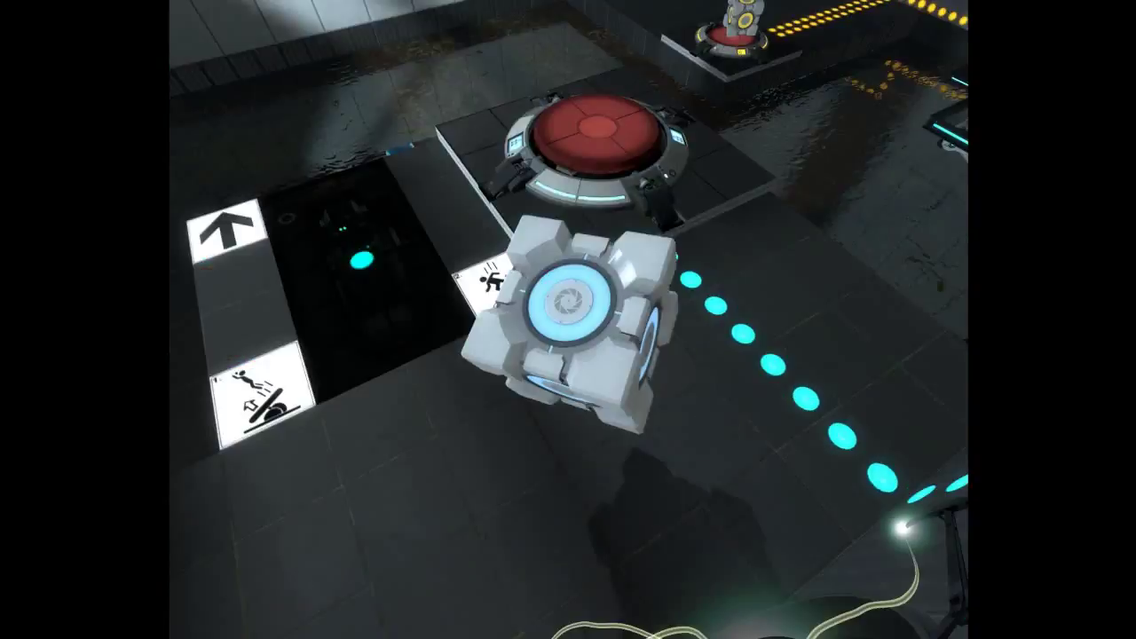
pyautogui.press('e')
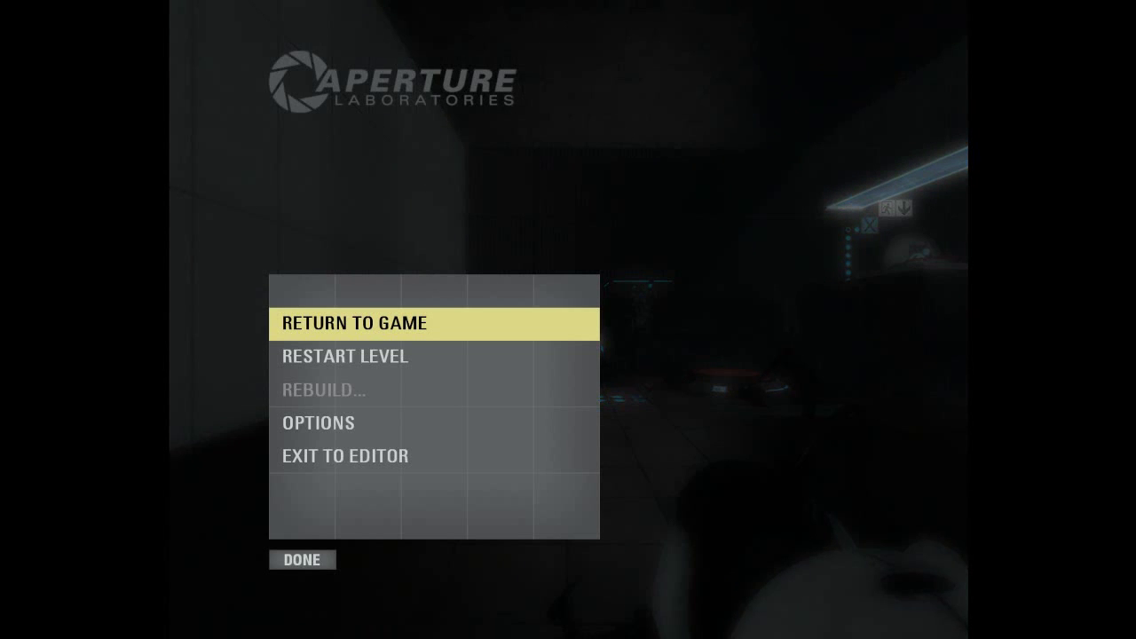
pyautogui.click(355, 456)
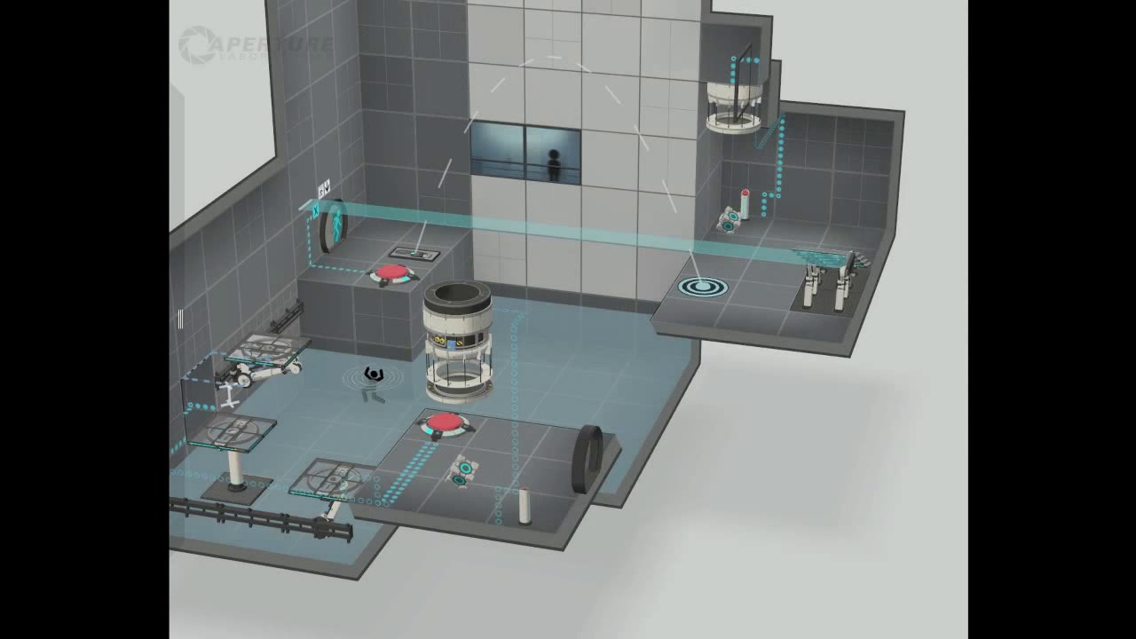